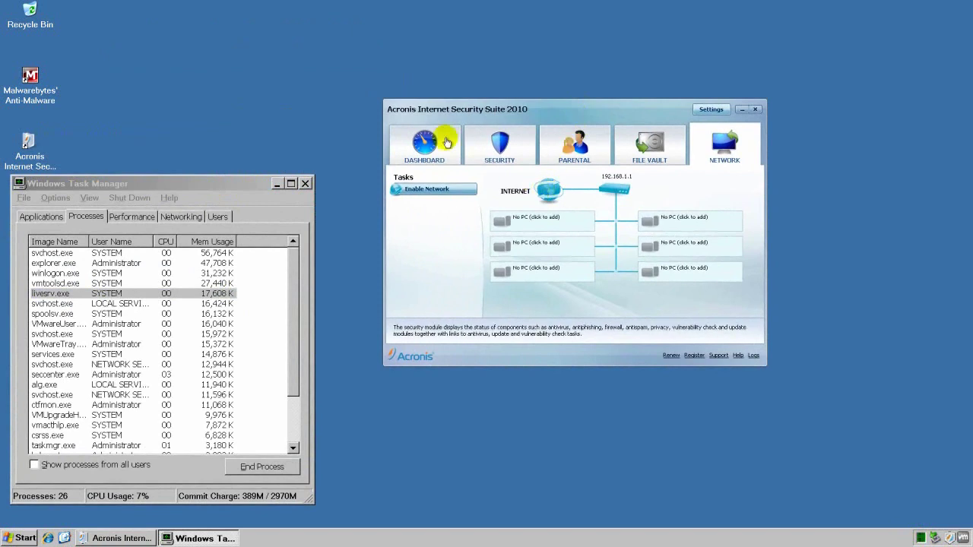
Step: Review the Dashboard, Security, Parental, File Vault and Network sections of the security suite
click(433, 155)
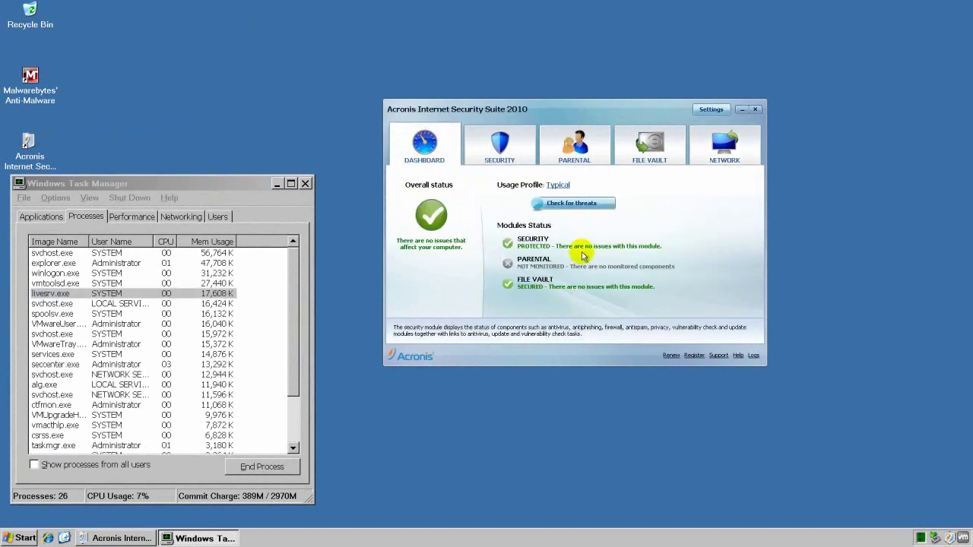
click(499, 146)
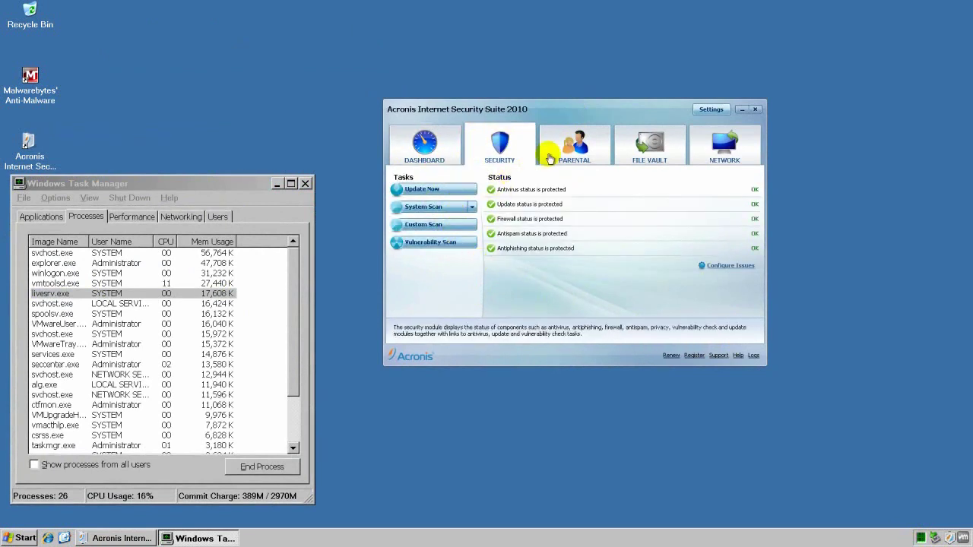
click(584, 151)
click(648, 144)
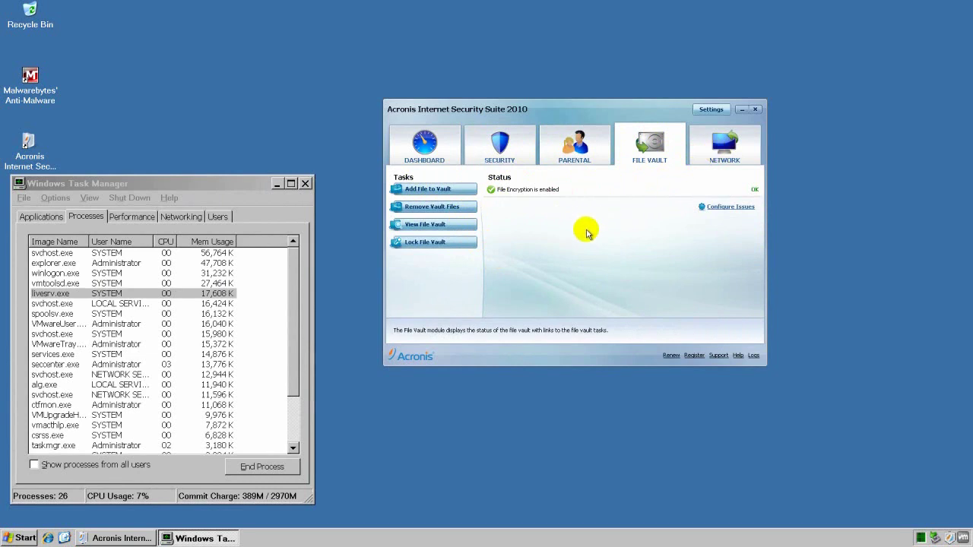
click(724, 154)
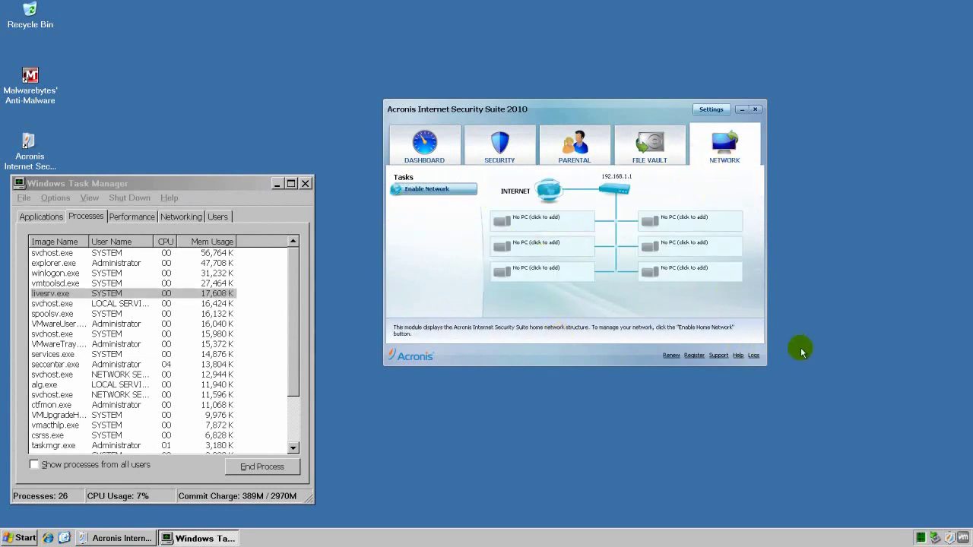
Step: Inspect the suite's History & Events logs, including the Home Network, IM Encryption, Parental Control and Antivirus categories, and close them
click(753, 357)
click(256, 209)
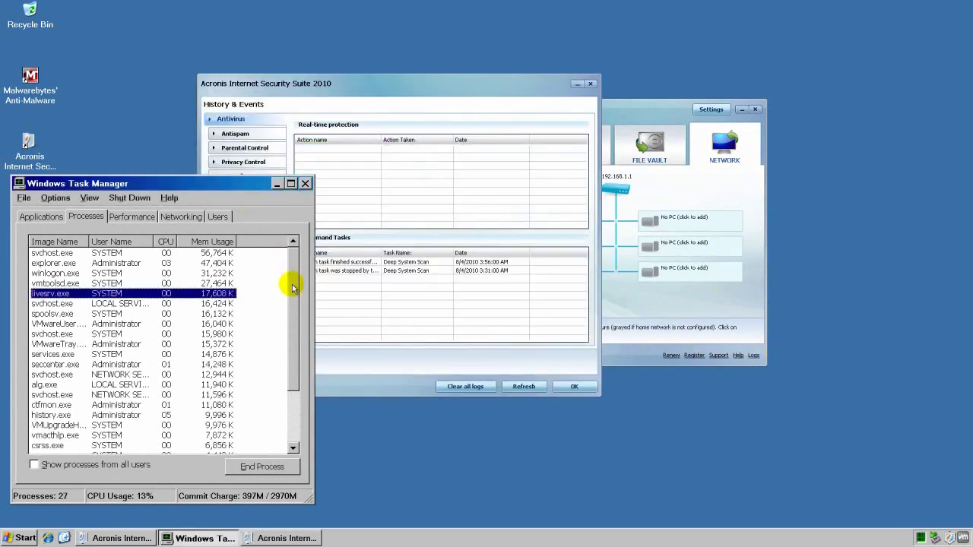
click(410, 89)
mouse_move(418, 89)
mouse_down()
mouse_move(486, 85)
mouse_move(552, 153)
mouse_up()
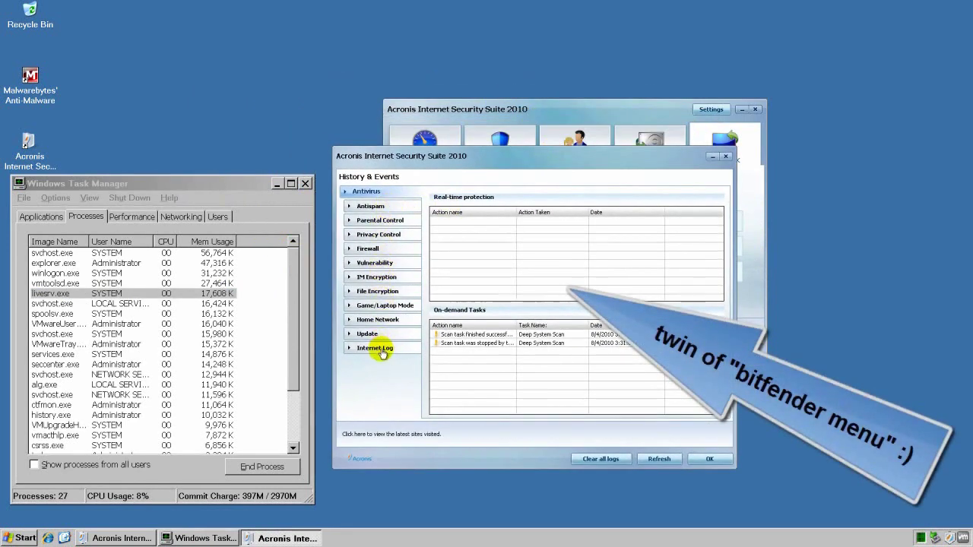
click(381, 320)
click(376, 277)
click(380, 219)
click(370, 192)
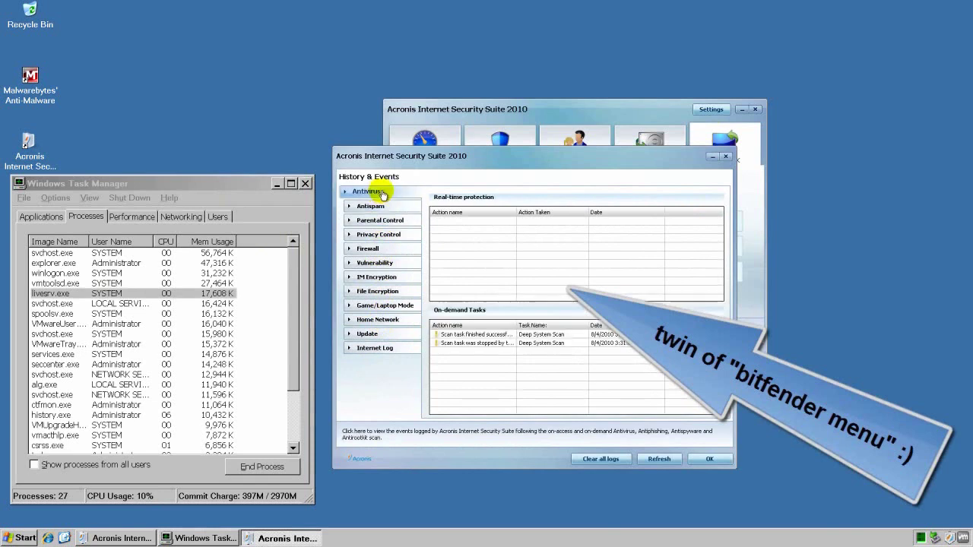
click(701, 458)
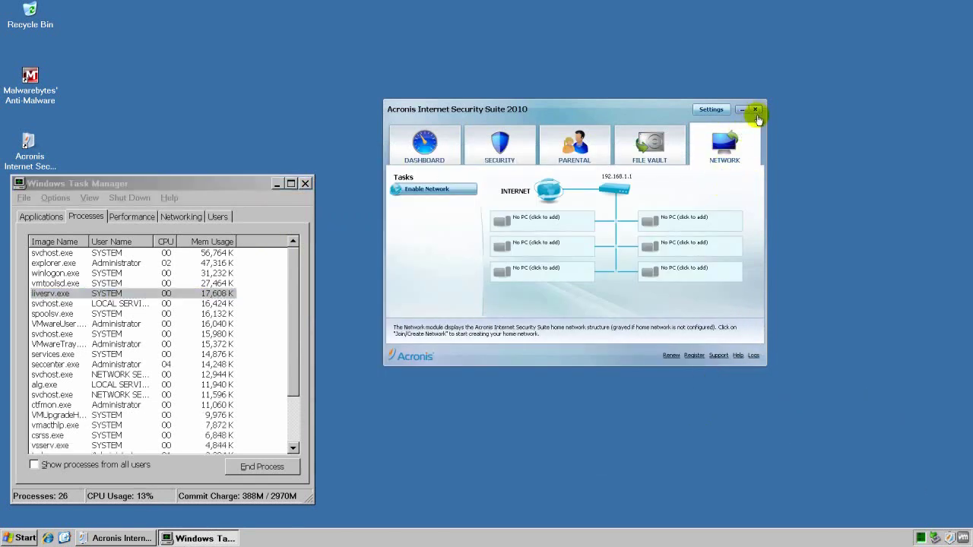
Step: Close the security suite's main window and start an immediate update of the suite
click(754, 108)
right_click(953, 537)
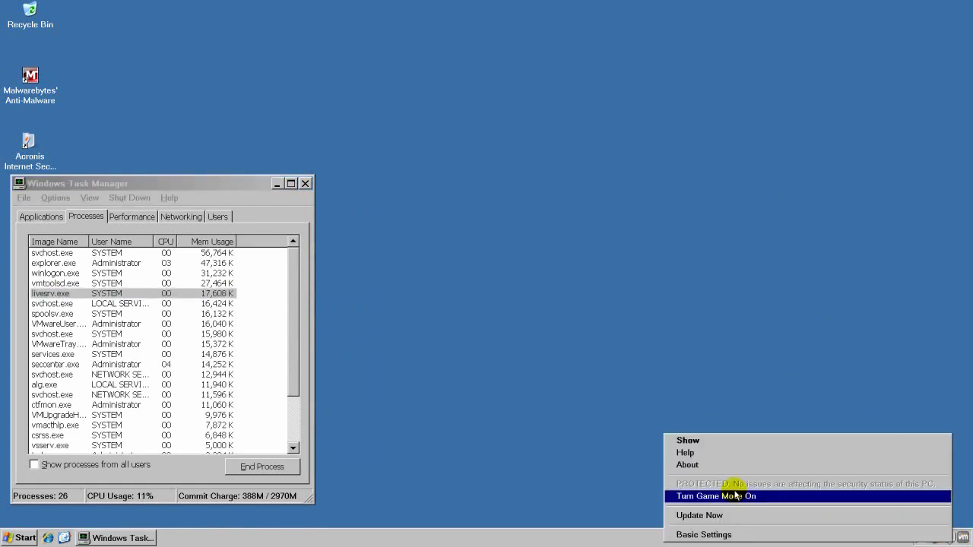
click(699, 516)
Step: Minimize Task Manager and refresh the desktop while the update runs
click(249, 187)
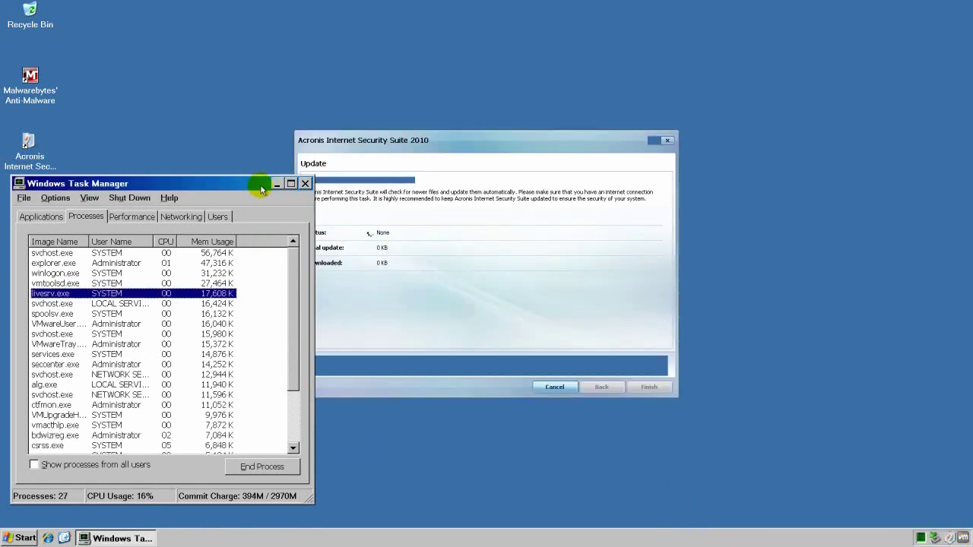
click(277, 183)
right_click(162, 84)
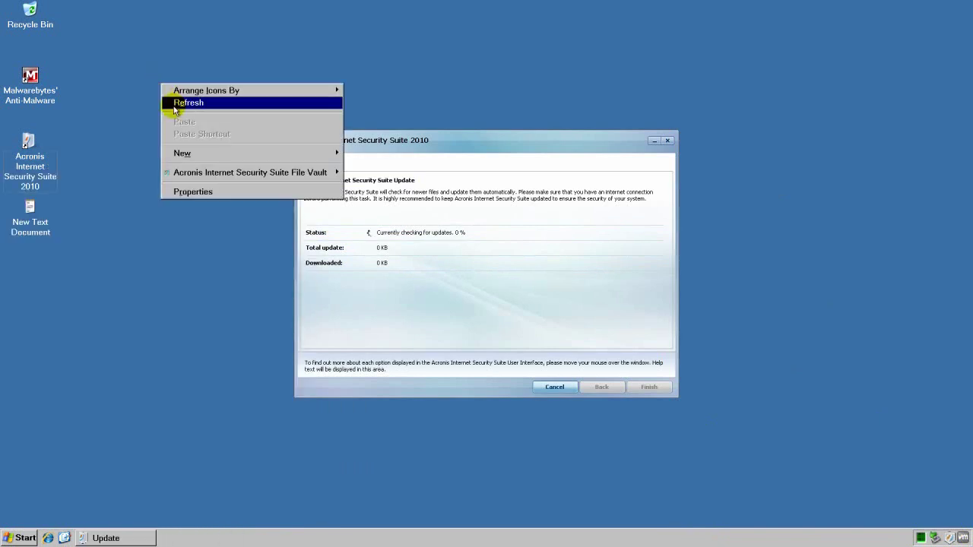
click(190, 106)
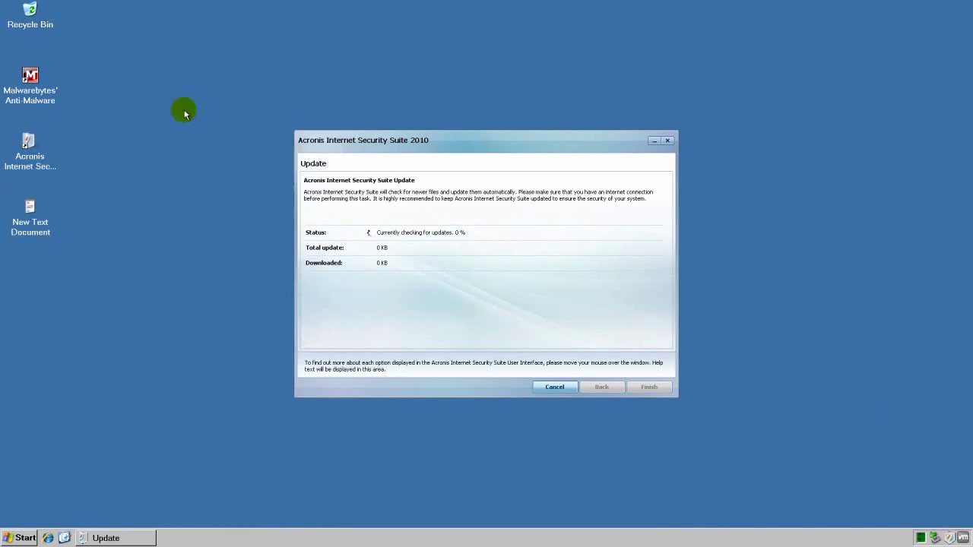
Step: Open New Text Document in Notepad and load the Malware Domain List favorite in Internet Explorer
click(48, 538)
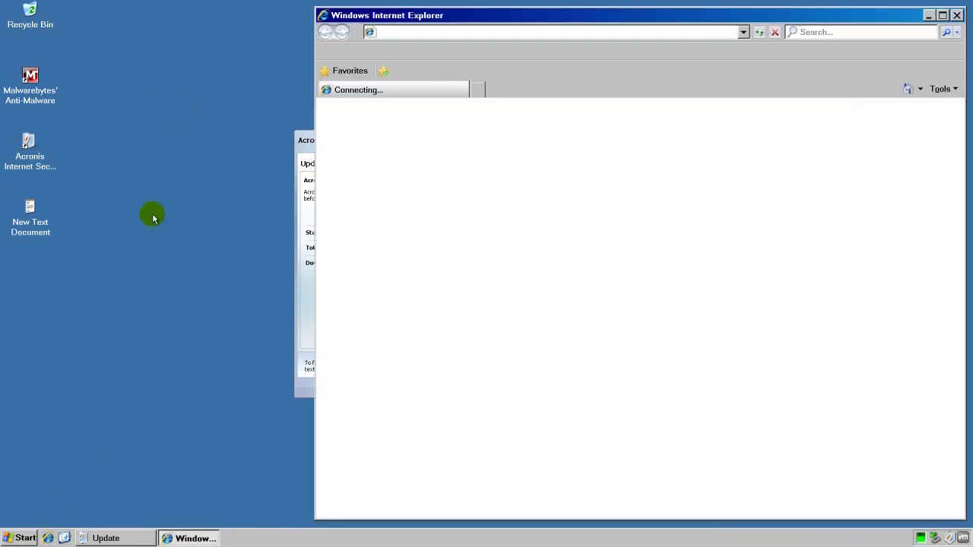
double_click(19, 220)
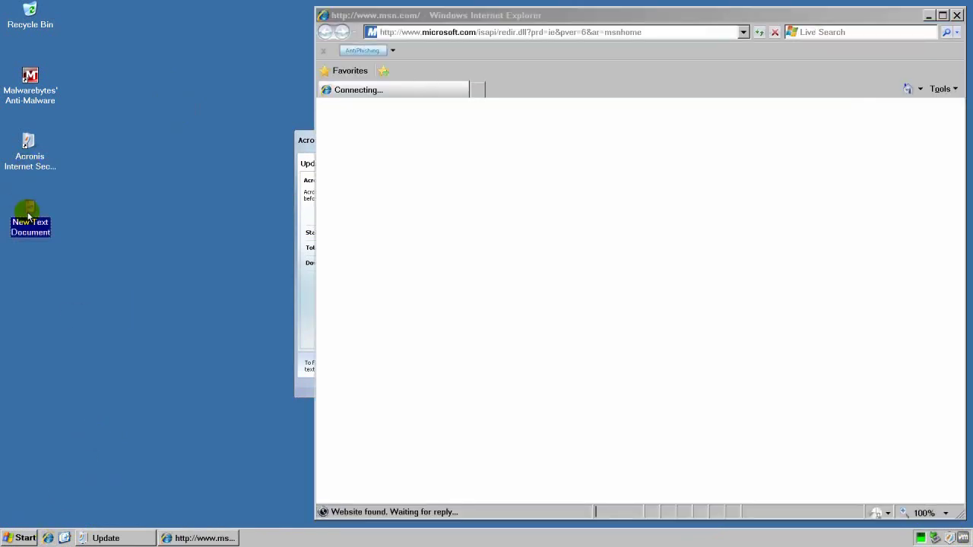
click(389, 94)
click(348, 70)
click(357, 150)
Step: Arrange the Notepad and Internet Explorer windows side by side so both can be used
drag(250, 76, 254, 175)
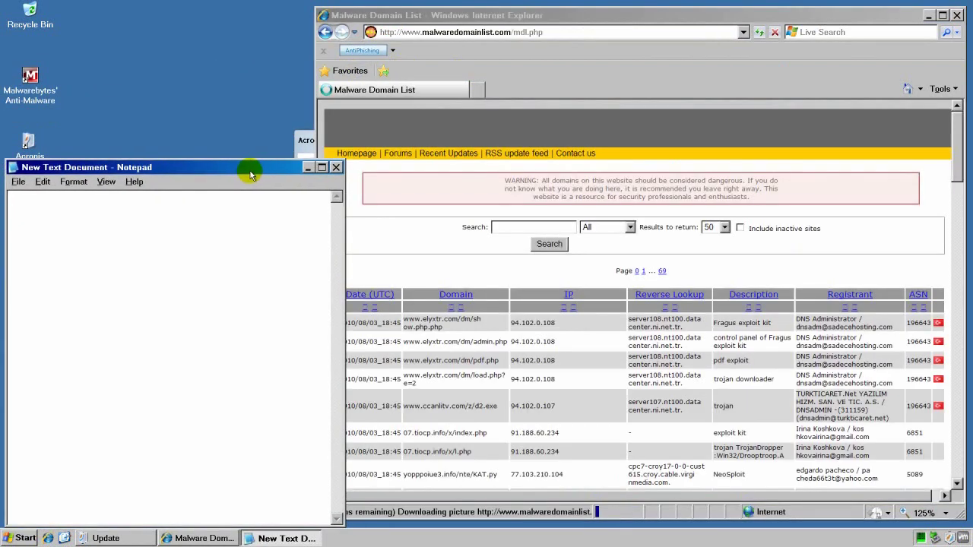
click(521, 19)
drag(521, 18, 527, 19)
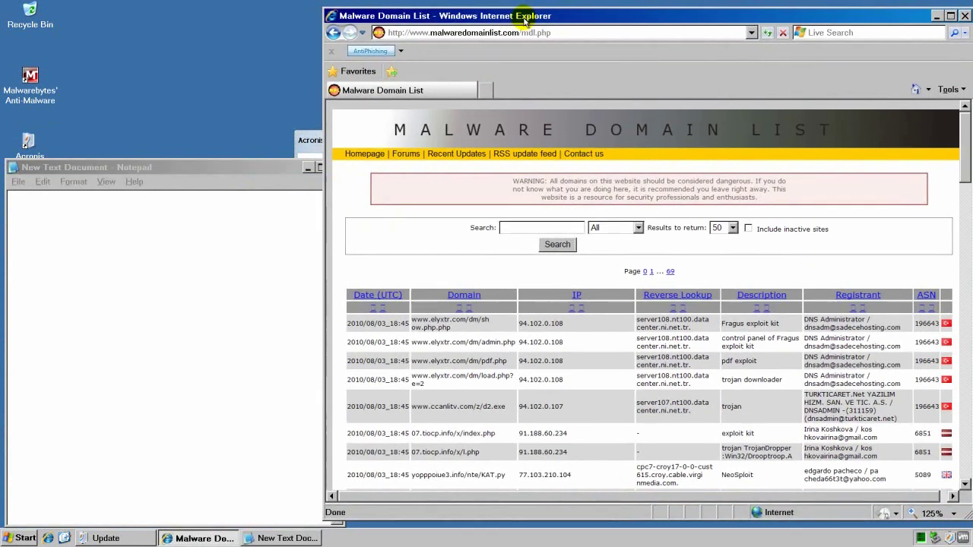
click(316, 143)
drag(316, 143, 215, 143)
click(546, 389)
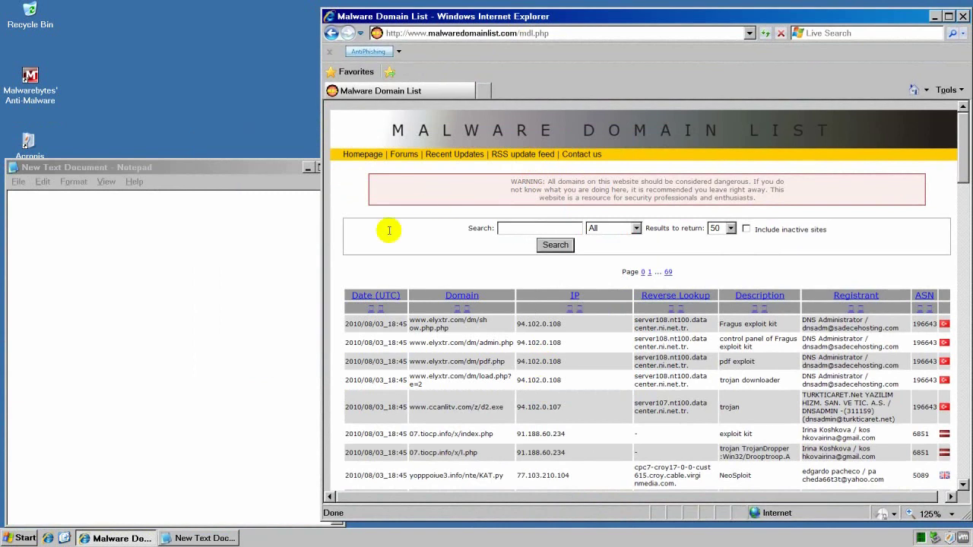
scroll(413, 262, down, 3)
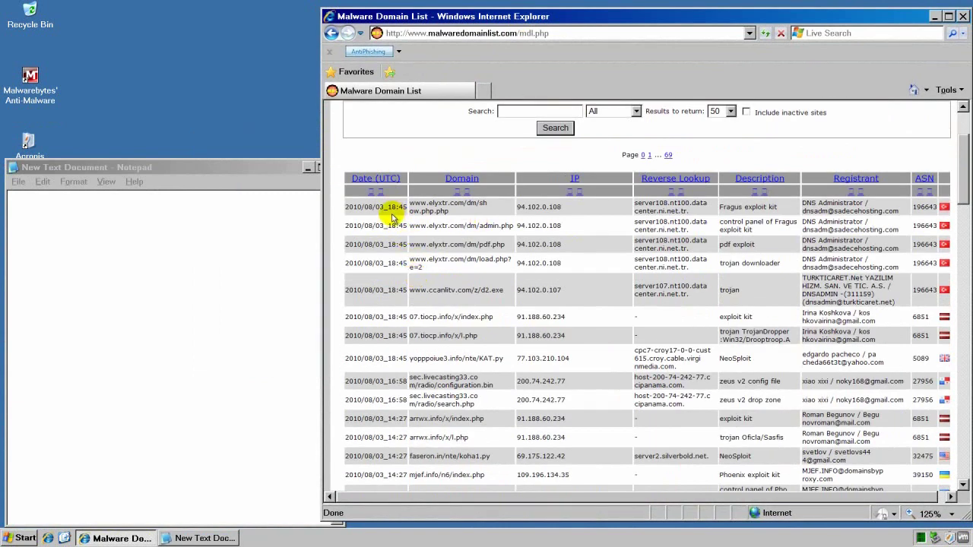
triple_click(426, 206)
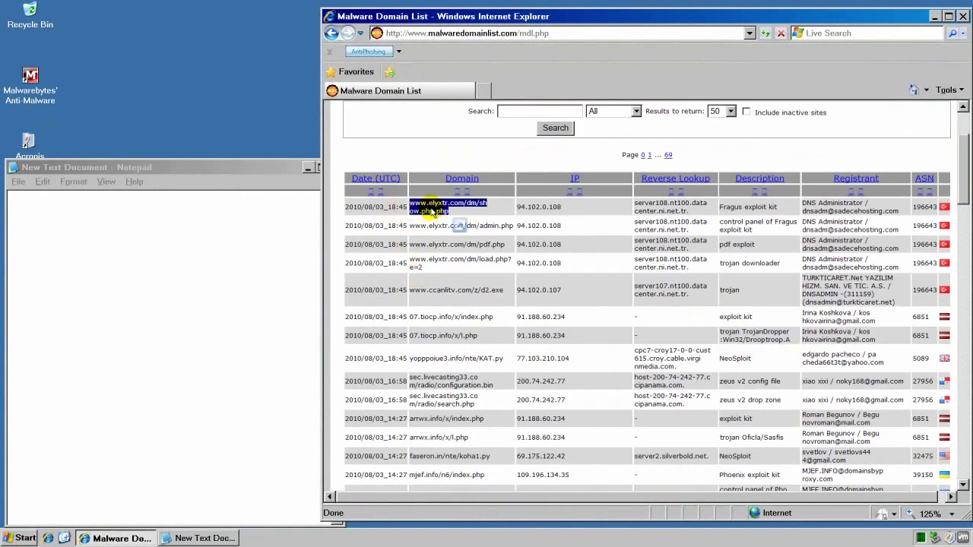
key(ctrl+c)
click(193, 200)
key(ctrl+v)
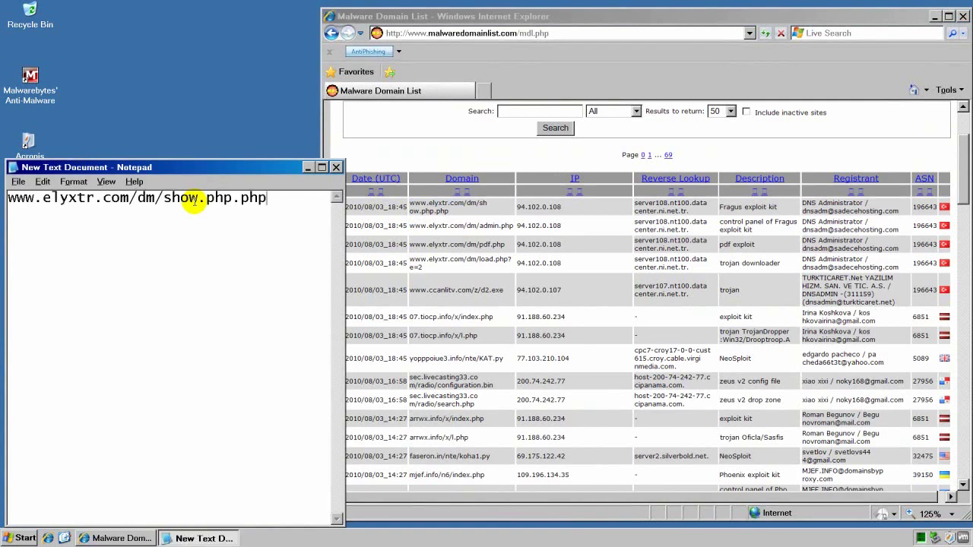
Step: Copy the elyxtr.com addresses ending in admin.php, pdf.php and load.php?e=2 into the text document
click(428, 221)
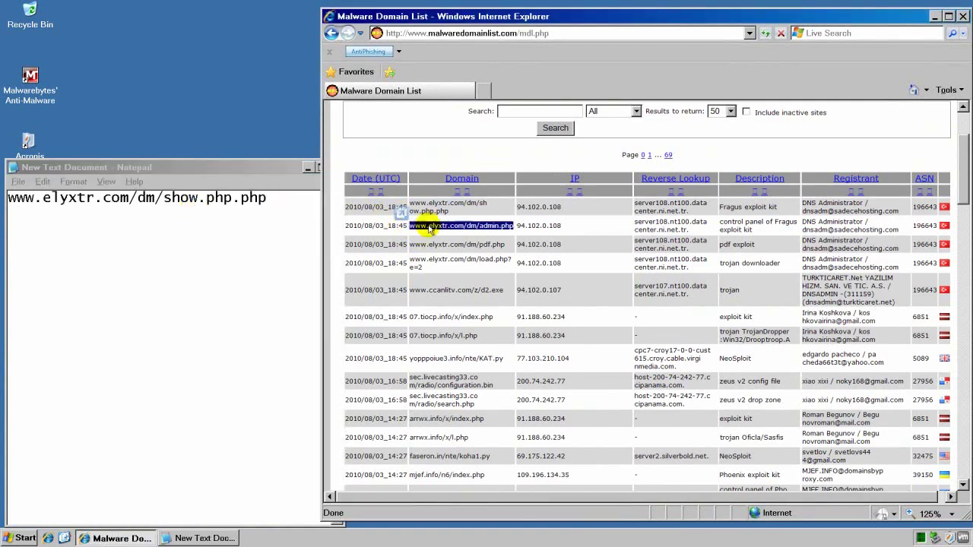
key(ctrl+v)
triple_click(456, 244)
click(145, 256)
key(ctrl+v)
triple_click(456, 263)
click(190, 282)
key(ctrl+v)
triple_click(449, 290)
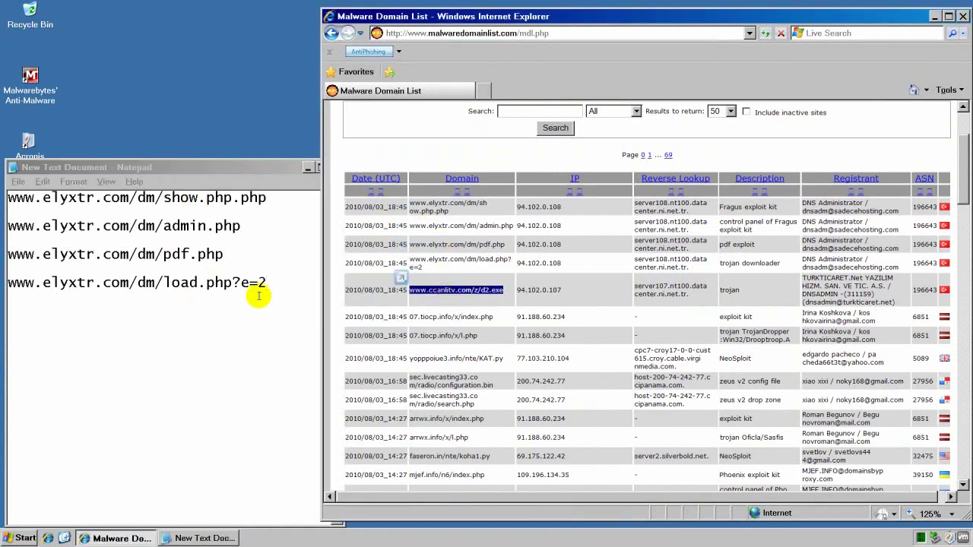
click(190, 311)
key(ctrl+v)
triple_click(434, 317)
drag(434, 317, 175, 345)
triple_click(443, 335)
click(217, 373)
key(ctrl+v)
Step: Copy yopppoiue3.info/nte/KAT.py and the sec.livecasting33.com/radio addresses for configuration.bin and search.php into the text document
triple_click(456, 358)
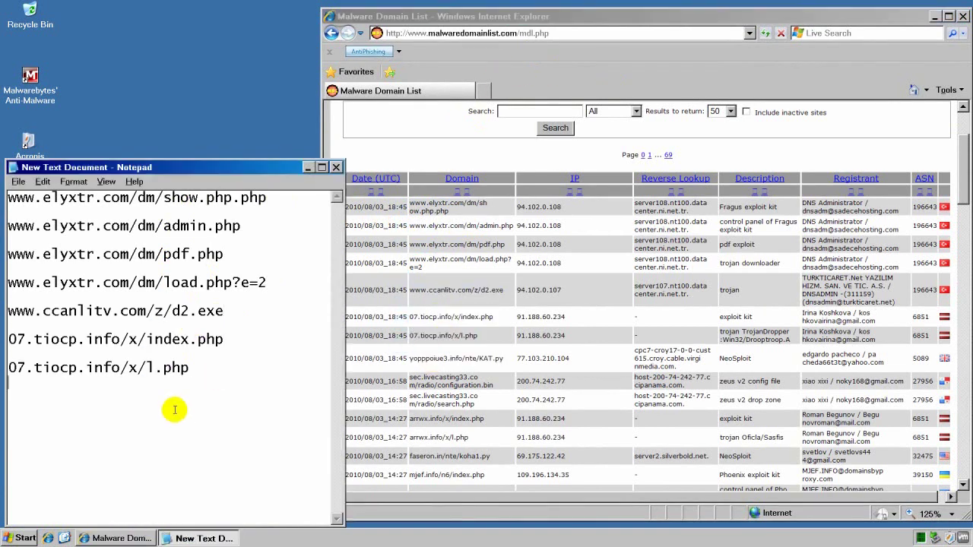
click(178, 417)
key(ctrl+v)
triple_click(451, 381)
key(ctrl+v)
triple_click(443, 400)
click(232, 450)
key(ctrl+v)
Step: Copy arrwx.info/x/index.php and arrwx.info/x/l.php into the text document
triple_click(446, 418)
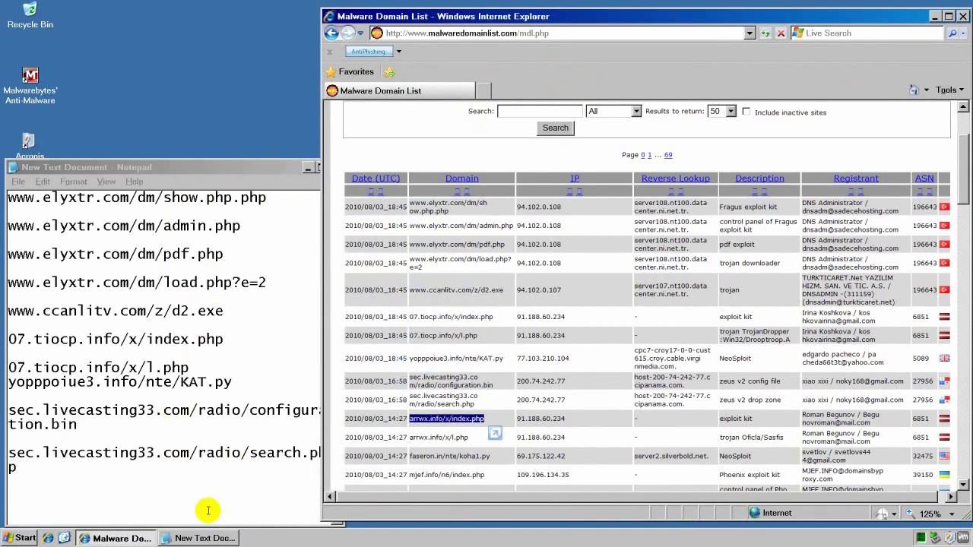
click(190, 486)
key(ctrl+v)
triple_click(440, 437)
click(210, 512)
key(ctrl+v)
Step: Copy faseron.in/nte/koha1.py, mjef.info/n6/index.php and mjef.info/n6/statistics.php into the text document
scroll(426, 304, down, 5)
triple_click(431, 161)
click(258, 431)
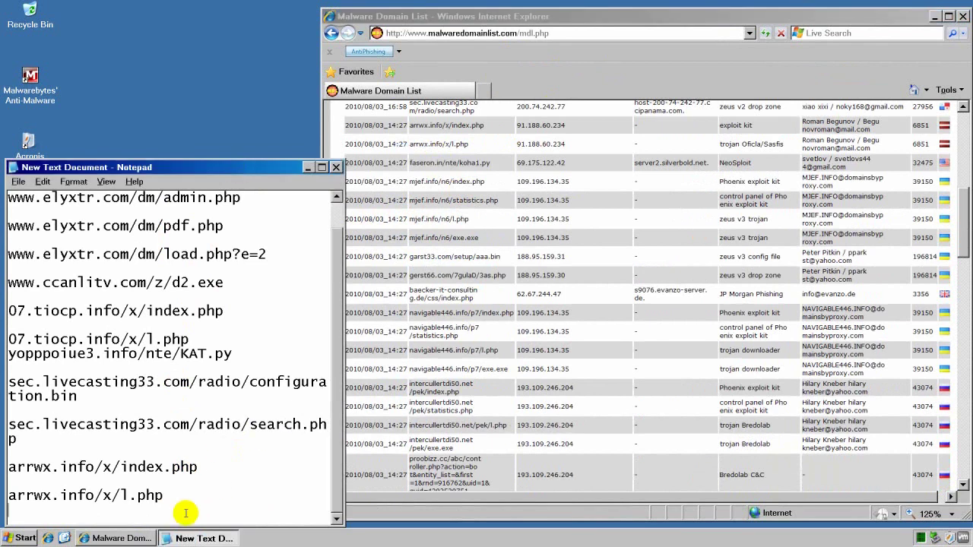
key(ctrl+v)
triple_click(445, 181)
click(185, 380)
key(ctrl+v)
triple_click(437, 200)
click(110, 511)
key(ctrl+v)
Step: Copy mjef.info/n6/l.php and mjef.info/n6/exe.exe into the text document
triple_click(438, 219)
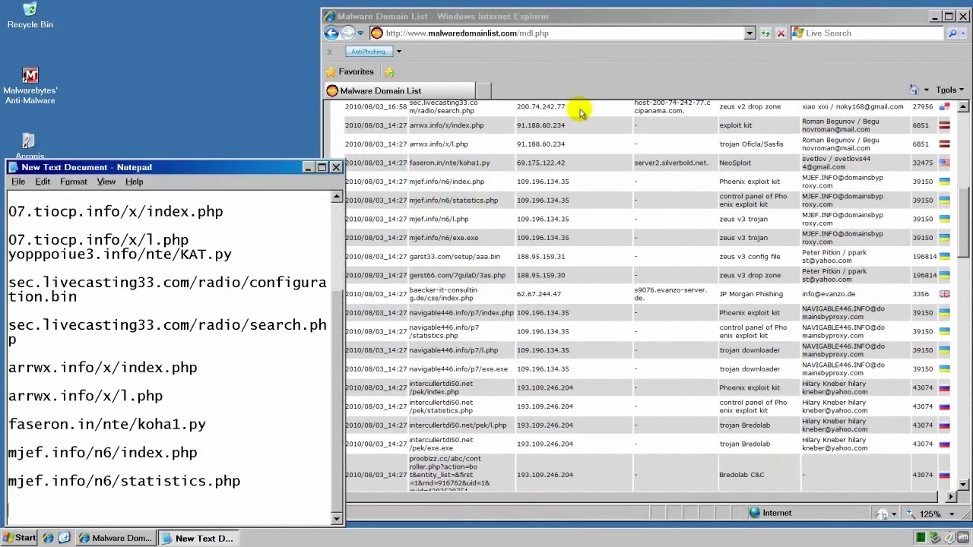
click(211, 514)
key(ctrl+v)
triple_click(444, 238)
click(180, 506)
key(ctrl+v)
Step: Add garst33.com/setup/aaa.bin, gerst66.com/7gulaD/3as.php and baecker-it-consulting.de/css/index.php to the end of the text document's address list
triple_click(455, 256)
click(176, 492)
key(ctrl+v)
triple_click(456, 276)
click(199, 501)
key(ctrl+v)
click(191, 512)
scroll(191, 512, up, 10)
drag(266, 262, 238, 265)
click(47, 481)
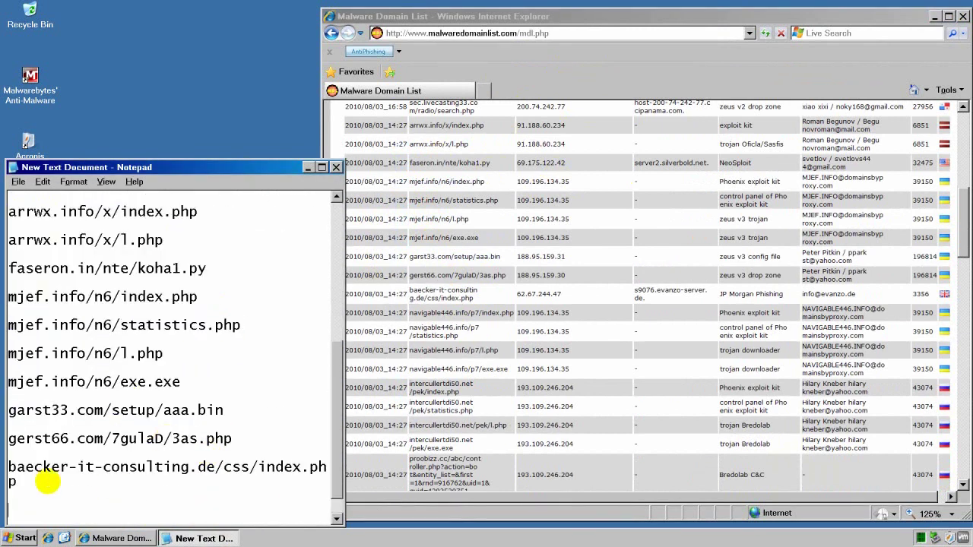
Step: Shift the browser window slightly and reload the Malware Domain List page
drag(462, 10, 465, 17)
key(F5)
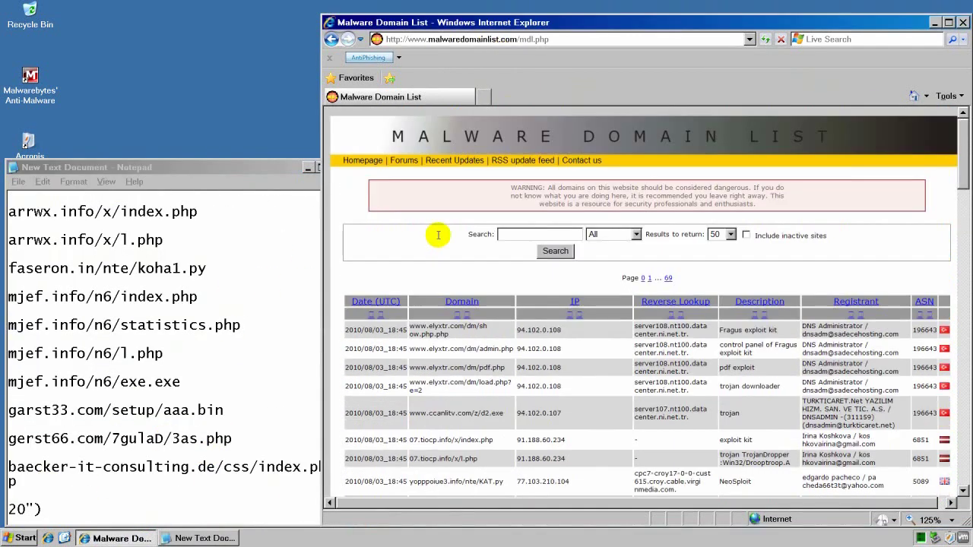
scroll(395, 275, down, 2)
click(250, 208)
scroll(250, 204, up, 4)
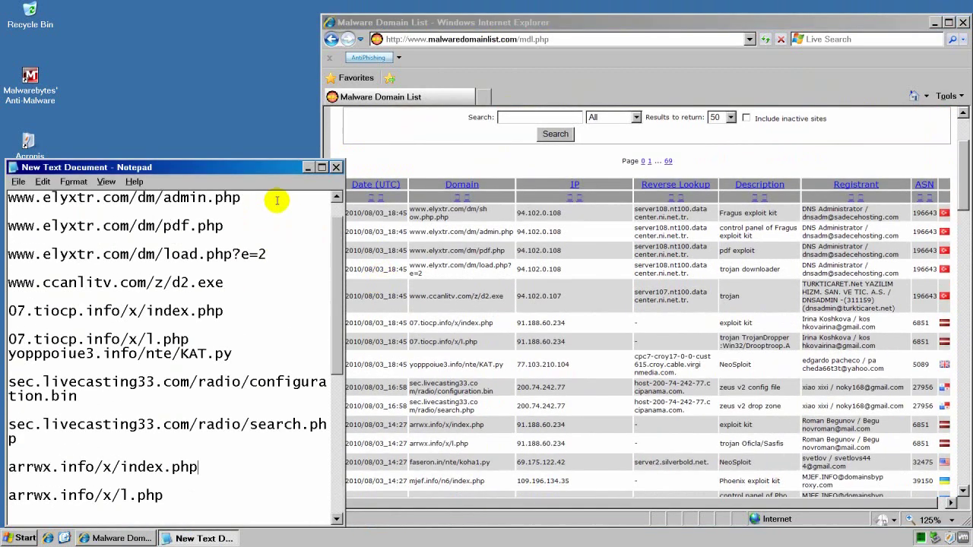
drag(265, 199, 16, 187)
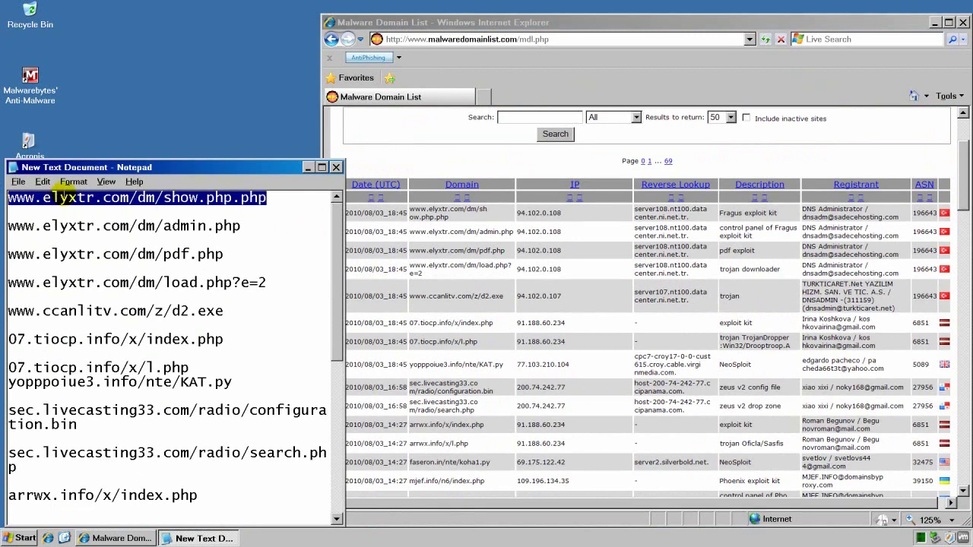
click(472, 39)
key(ctrl+v)
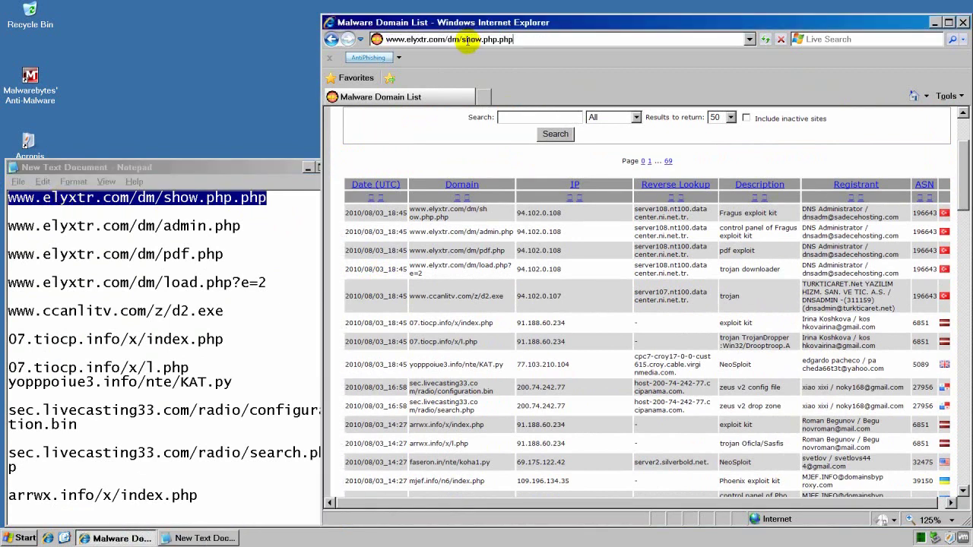
key(Return)
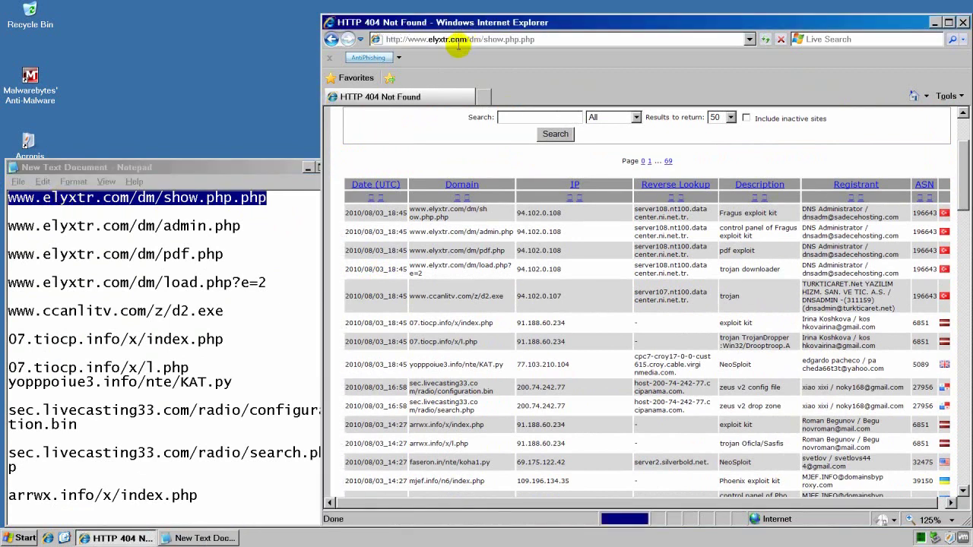
double_click(219, 226)
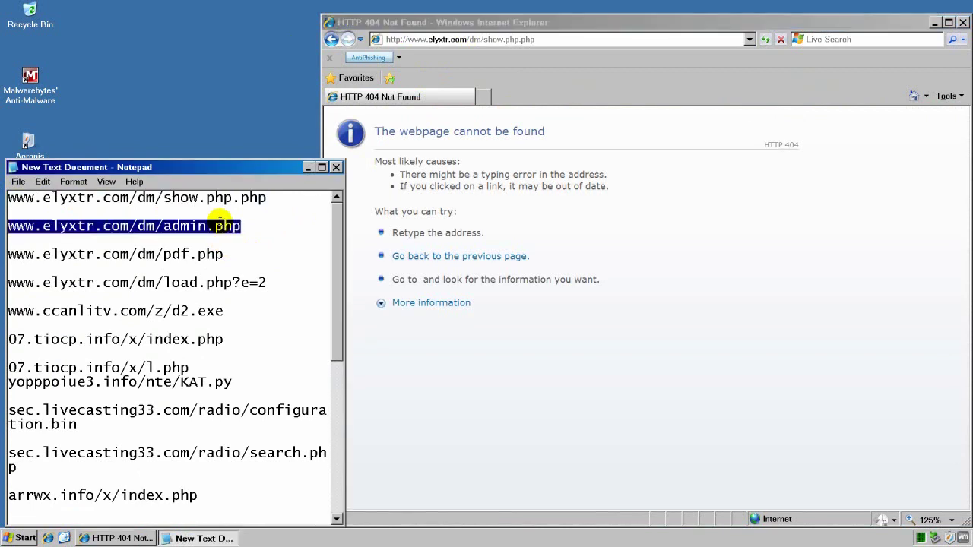
click(485, 38)
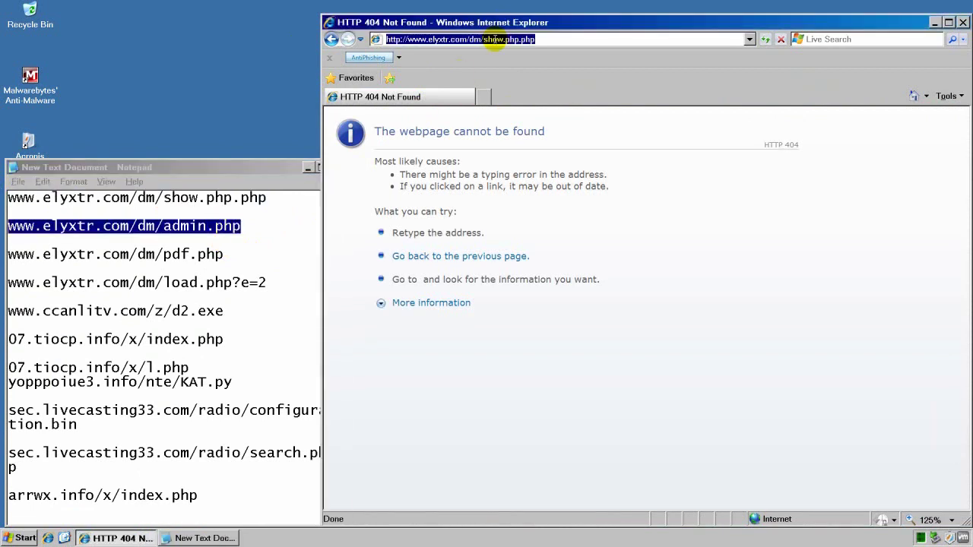
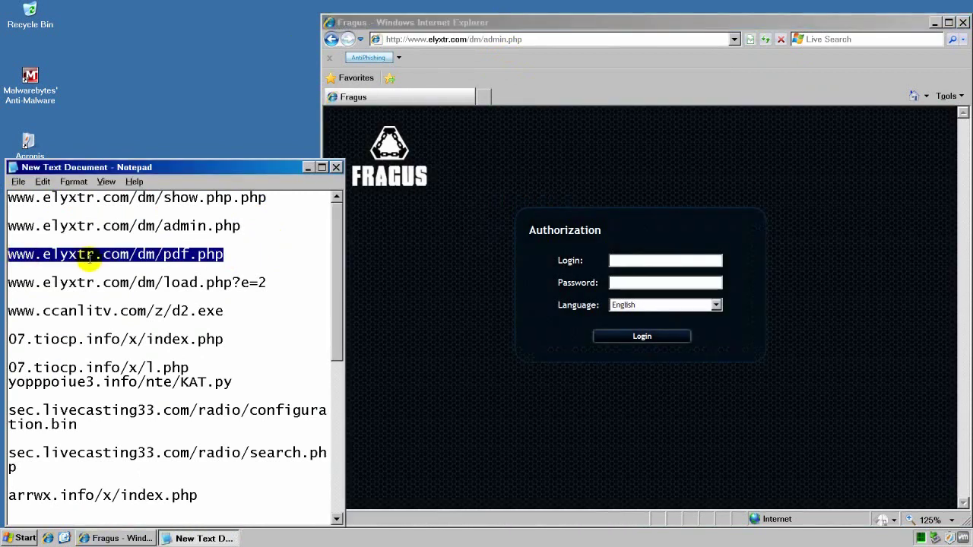
click(434, 39)
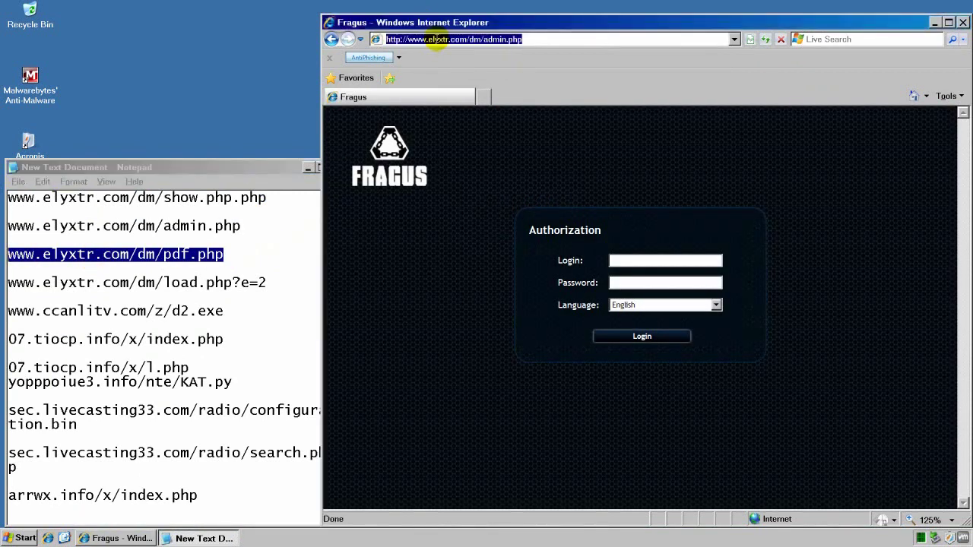
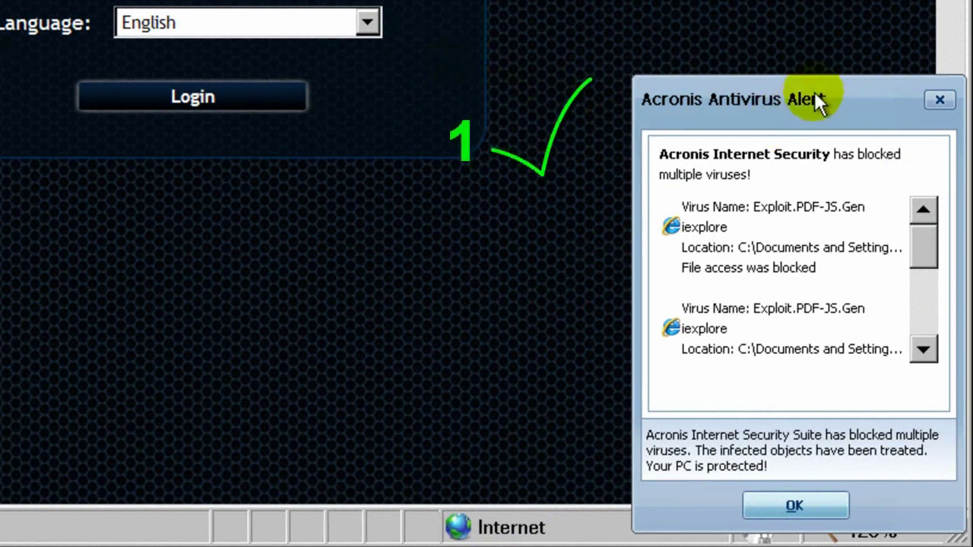
click(708, 266)
click(718, 349)
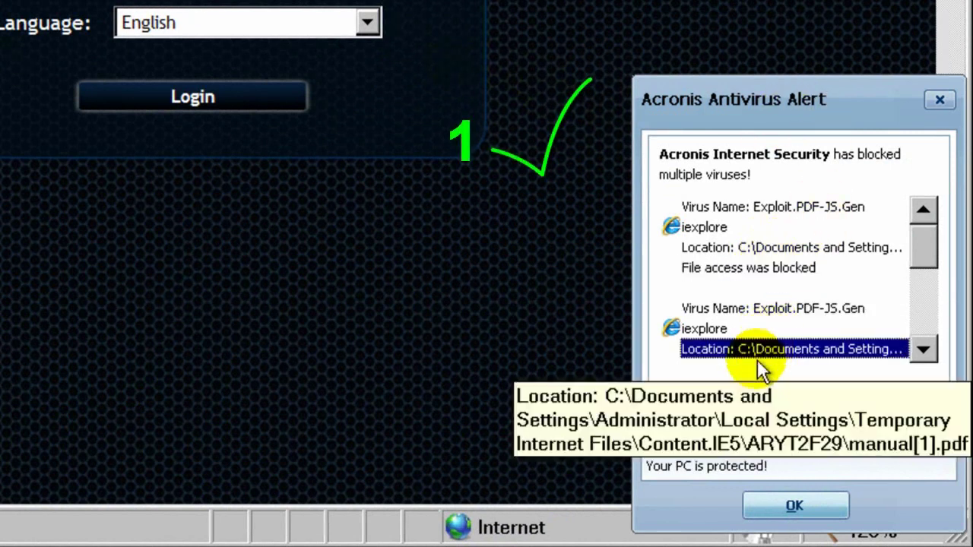
click(707, 329)
click(779, 311)
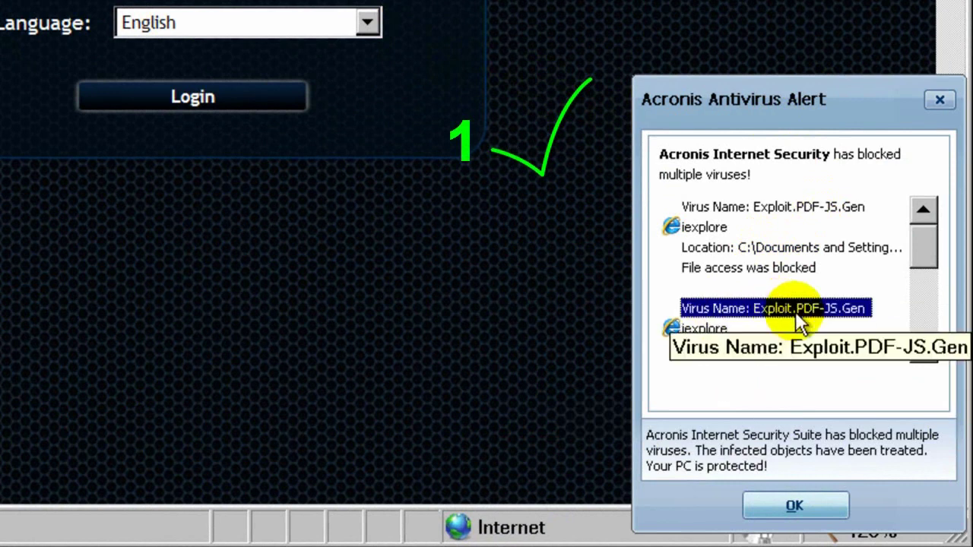
drag(938, 250, 923, 211)
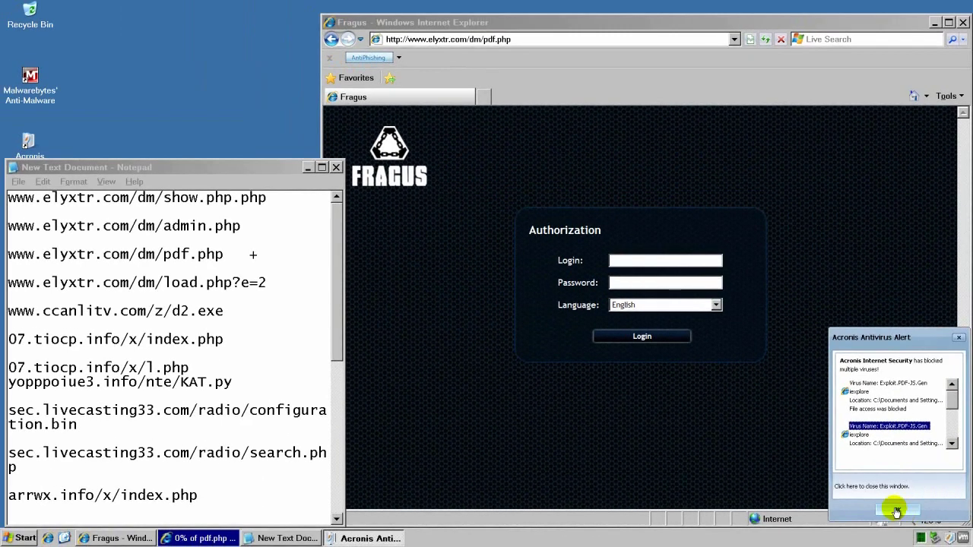
click(794, 505)
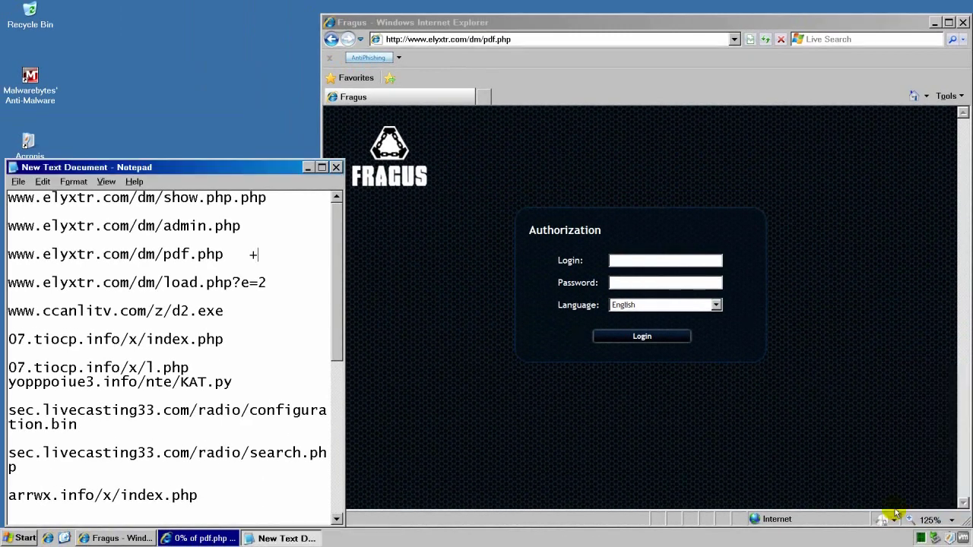
drag(268, 282, 9, 283)
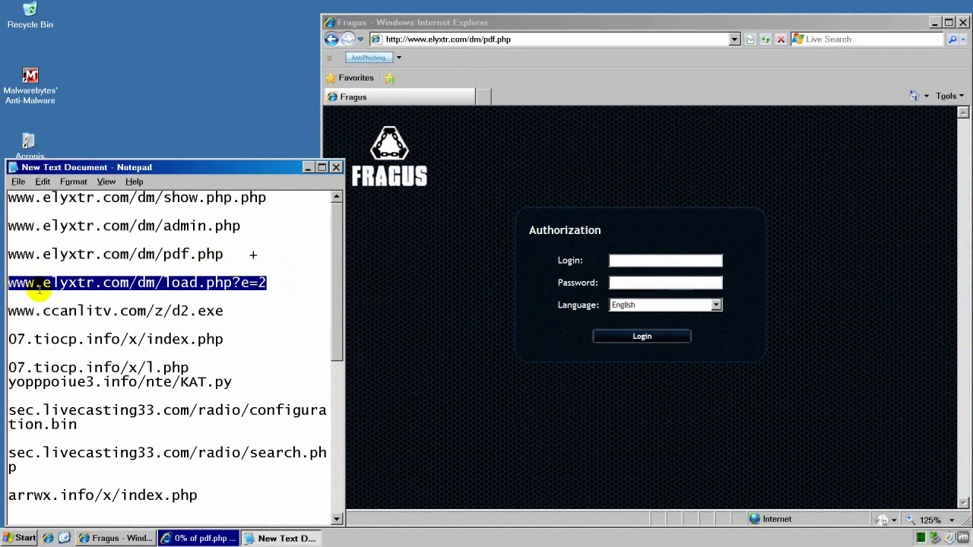
click(431, 38)
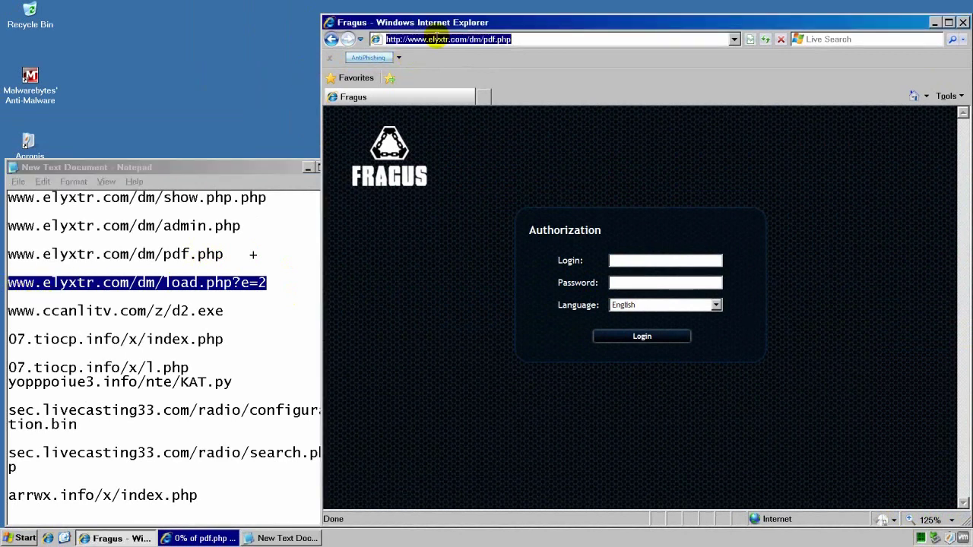
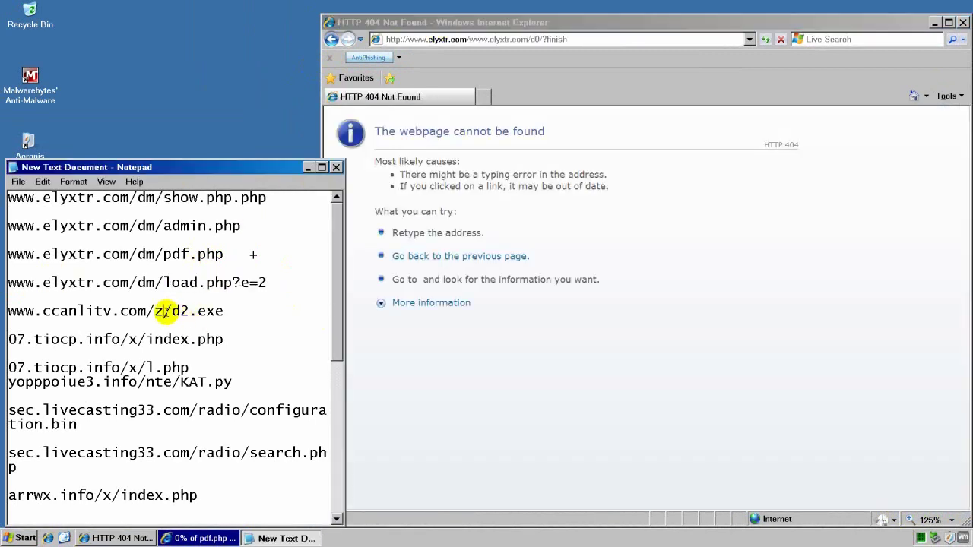
double_click(162, 311)
key(ctrl+c)
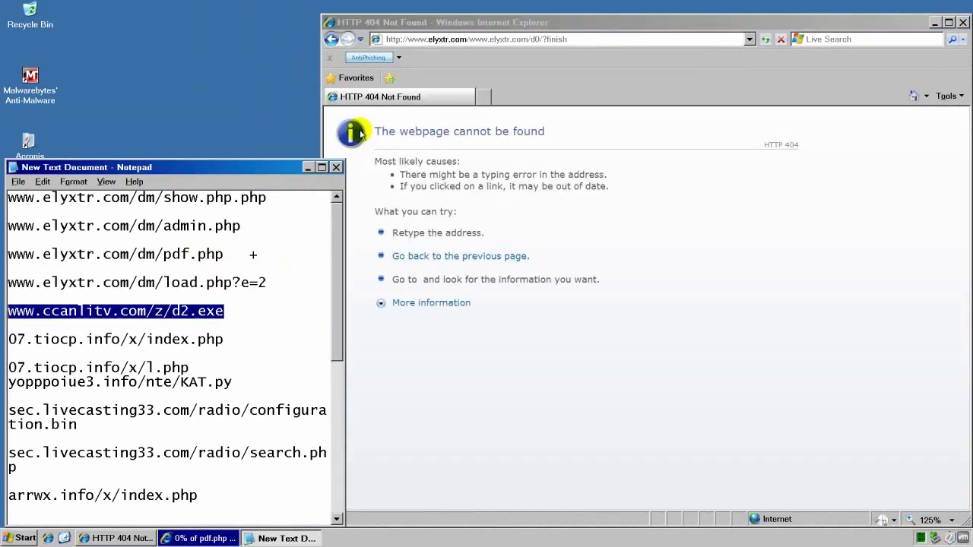
click(430, 38)
key(ctrl+v)
key(Return)
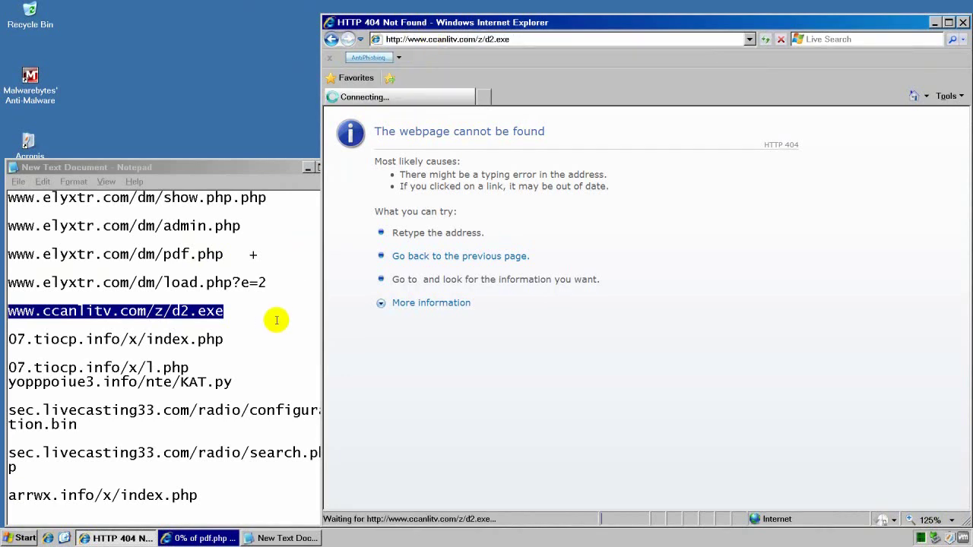
Step: Open a new browser tab for the copied 07.tiocp.info/x/index.php address and run d2.exe despite its unverified publisher
double_click(170, 341)
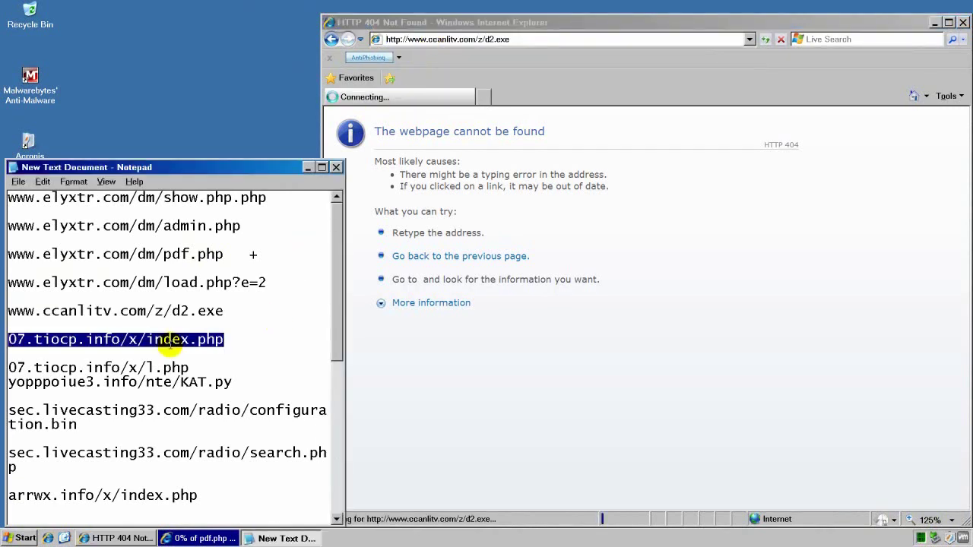
click(482, 97)
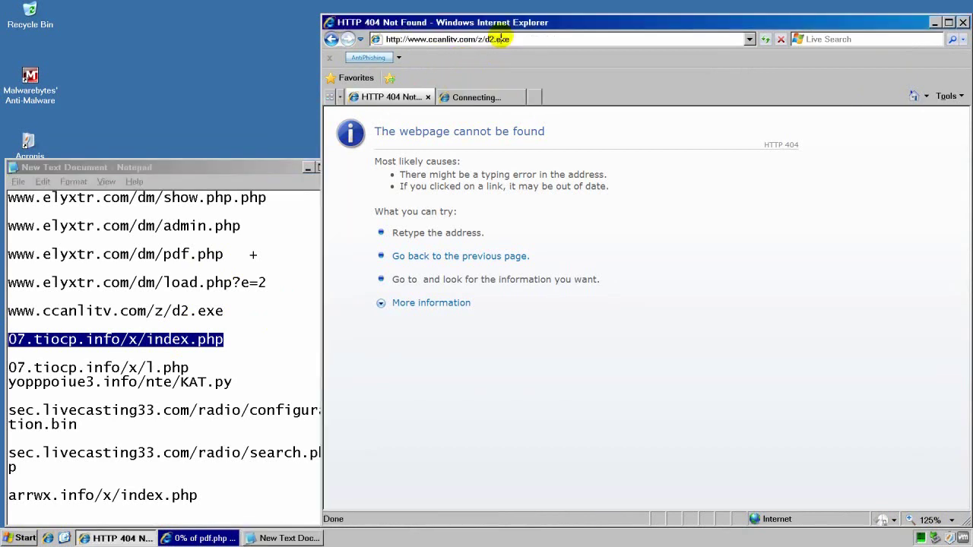
click(462, 284)
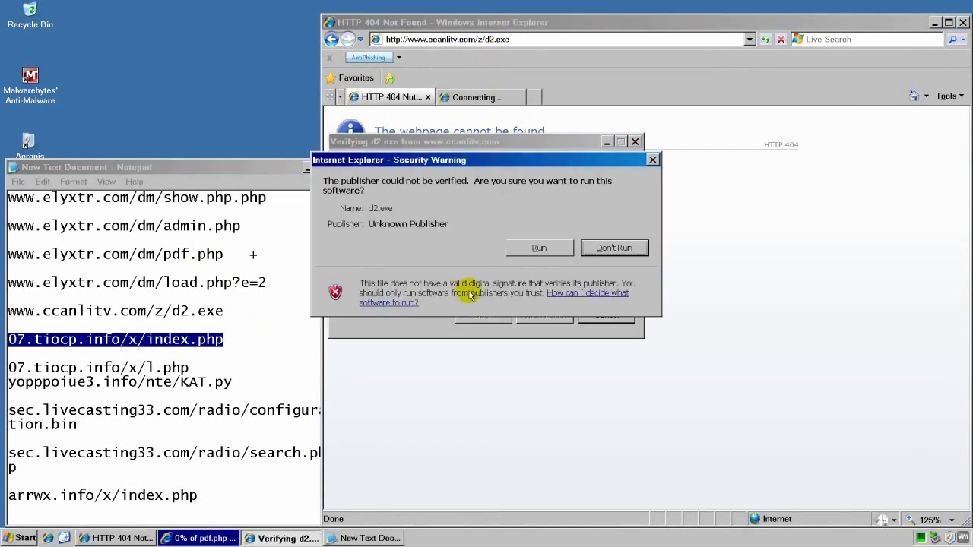
click(535, 247)
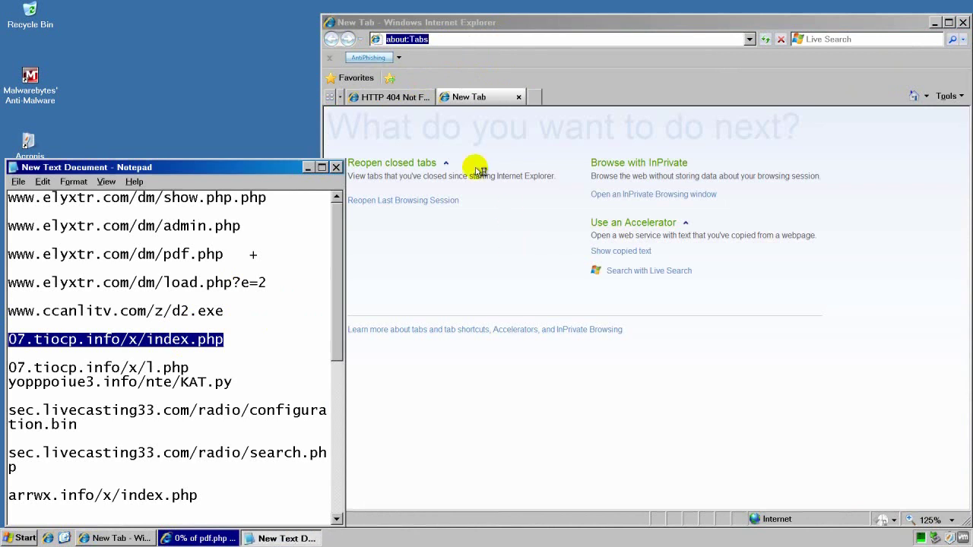
Step: Load 07.tiocp.info/x/index.php in the new tab, accept the Java notice and allow the site to open Microsoft Help and Support Center
click(464, 38)
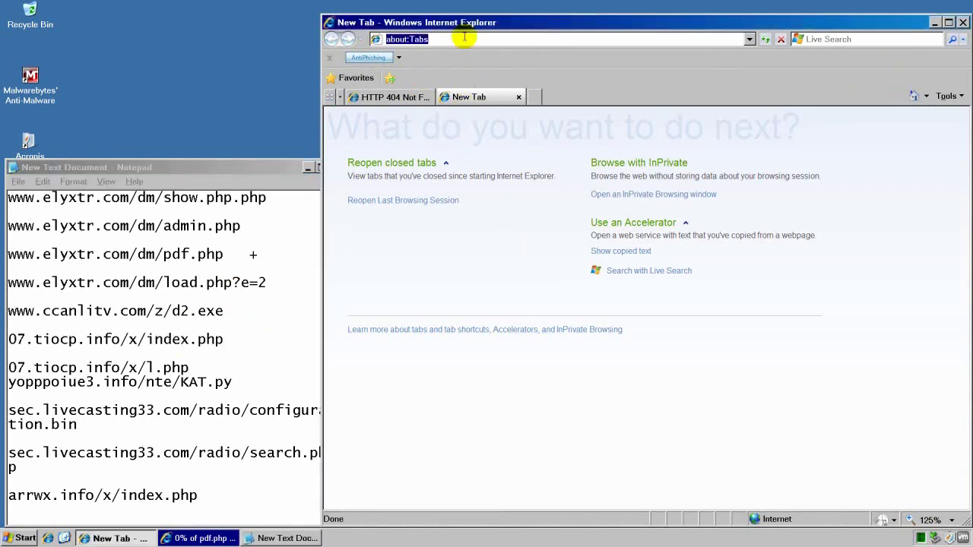
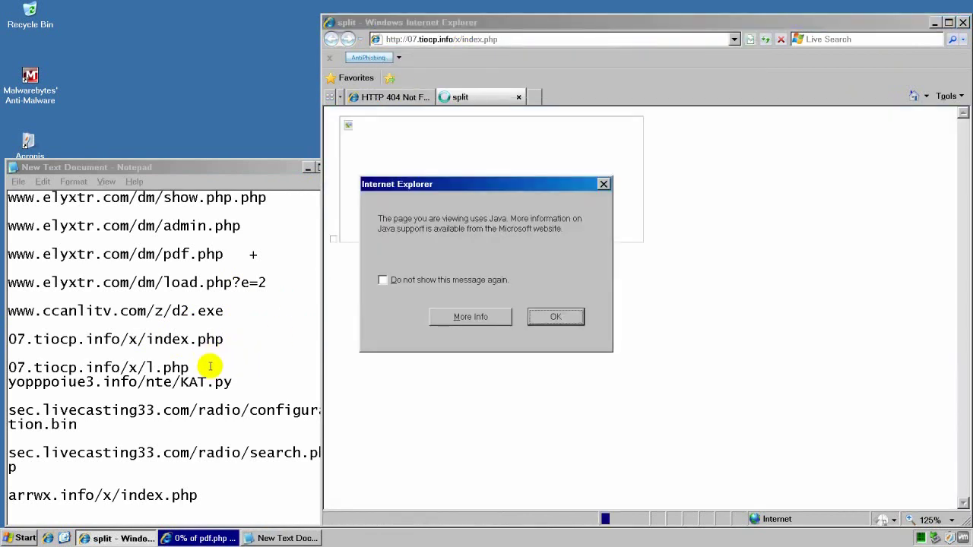
click(174, 365)
drag(192, 367, 6, 368)
click(555, 317)
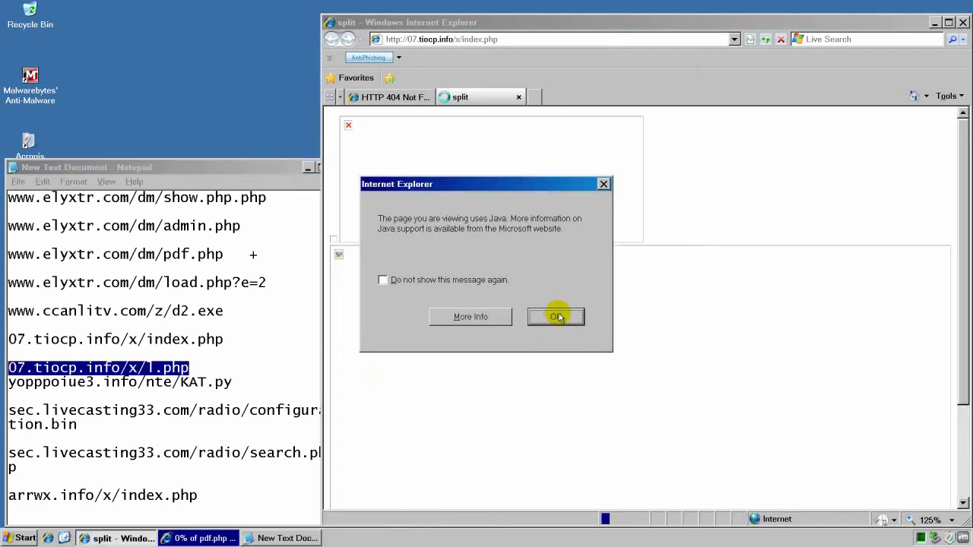
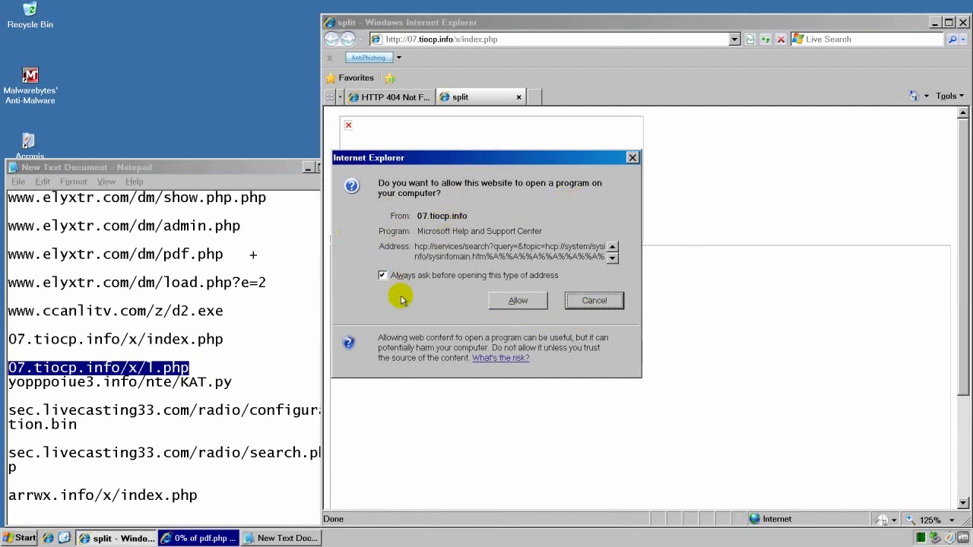
click(518, 301)
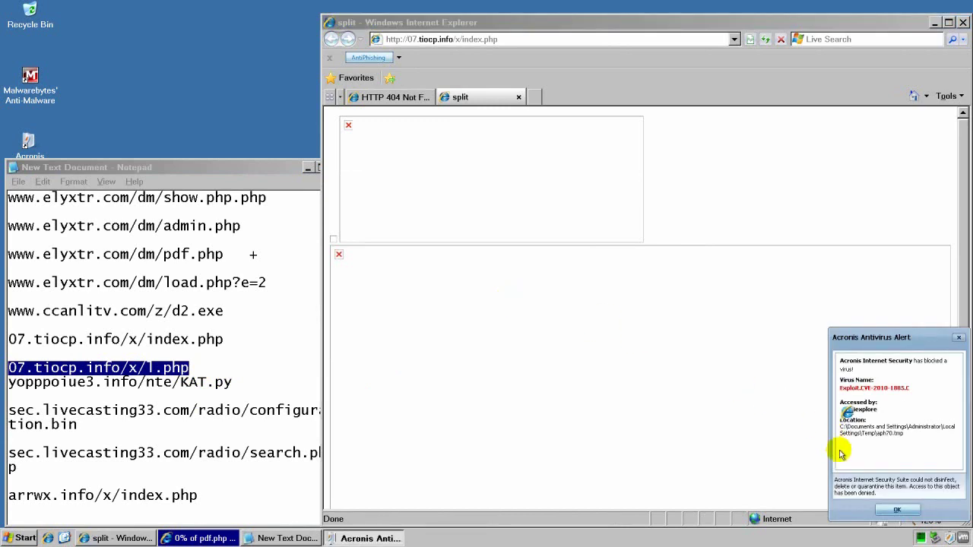
Step: Dismiss the antivirus alert and mark 07.tiocp.info/x/index.php with + in the text document
click(897, 511)
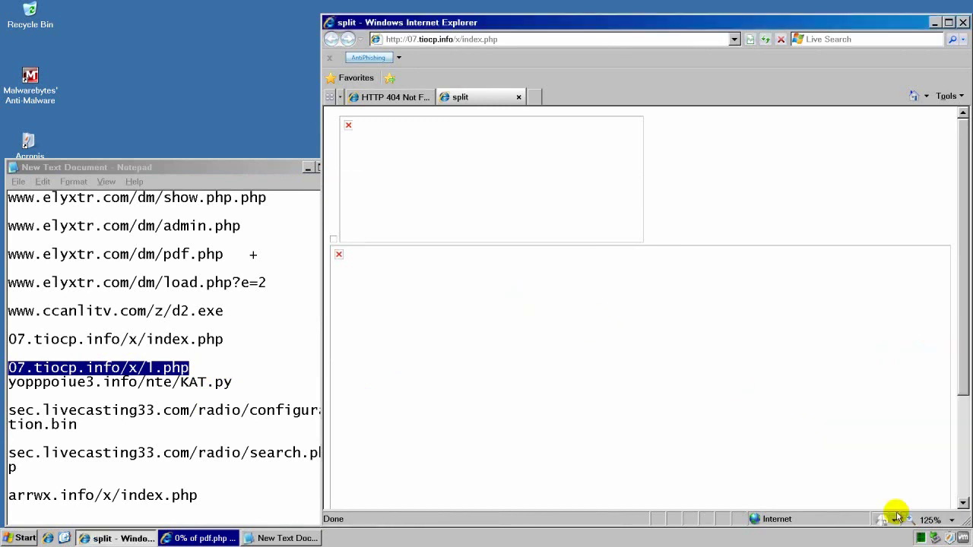
click(212, 367)
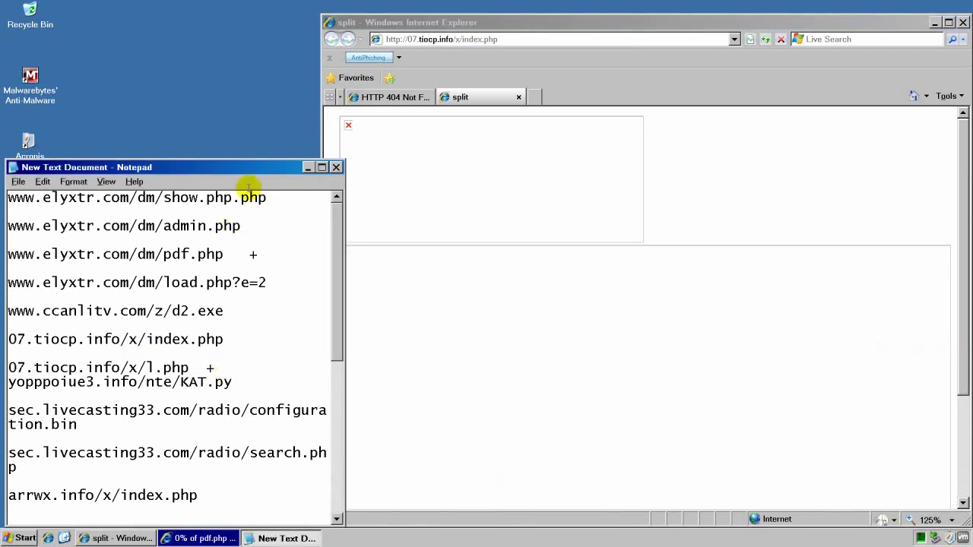
click(233, 361)
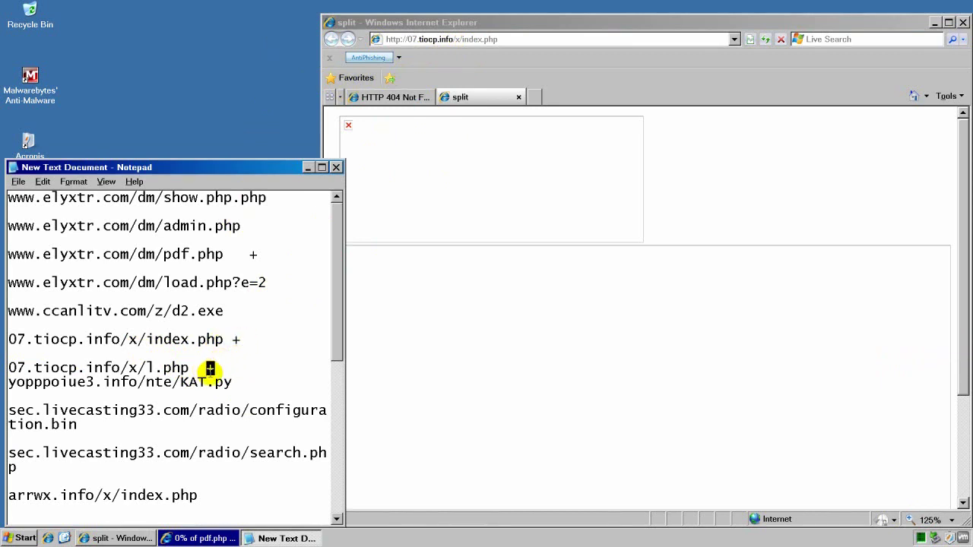
Step: Load 07.tiocp.info/x/l.php in the browser and mark it with + in the text document after dismissing the antivirus alert
drag(212, 372, 7, 367)
key(ctrl+c)
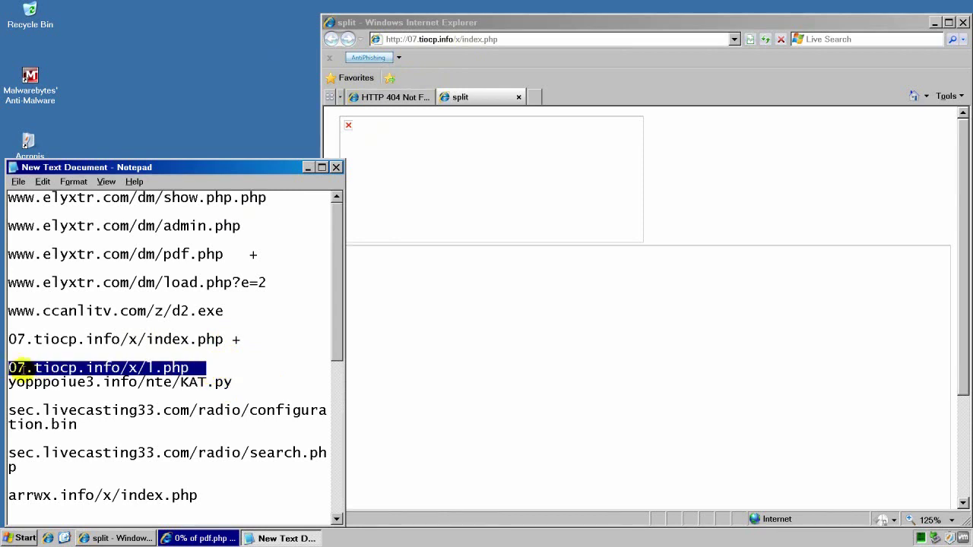
click(409, 38)
key(ctrl+v)
key(Return)
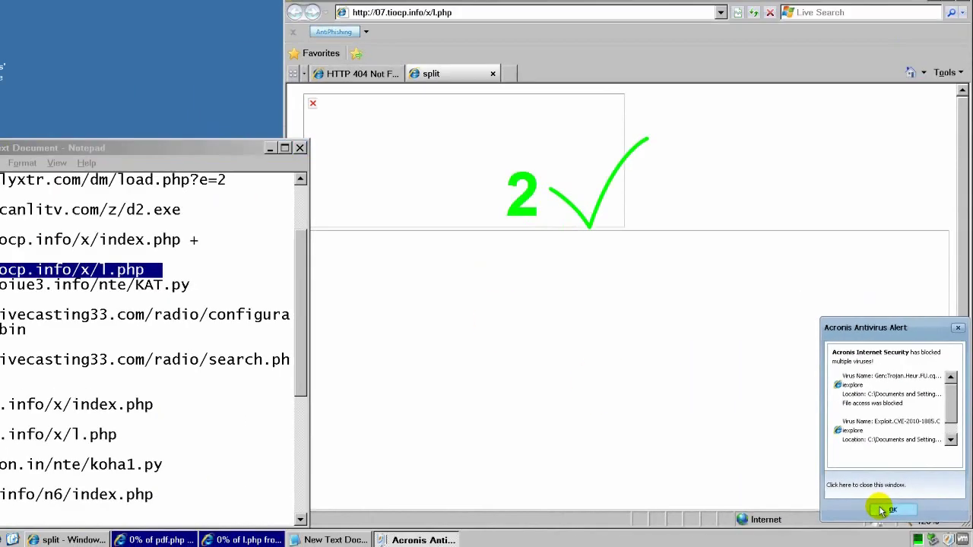
click(833, 510)
click(219, 284)
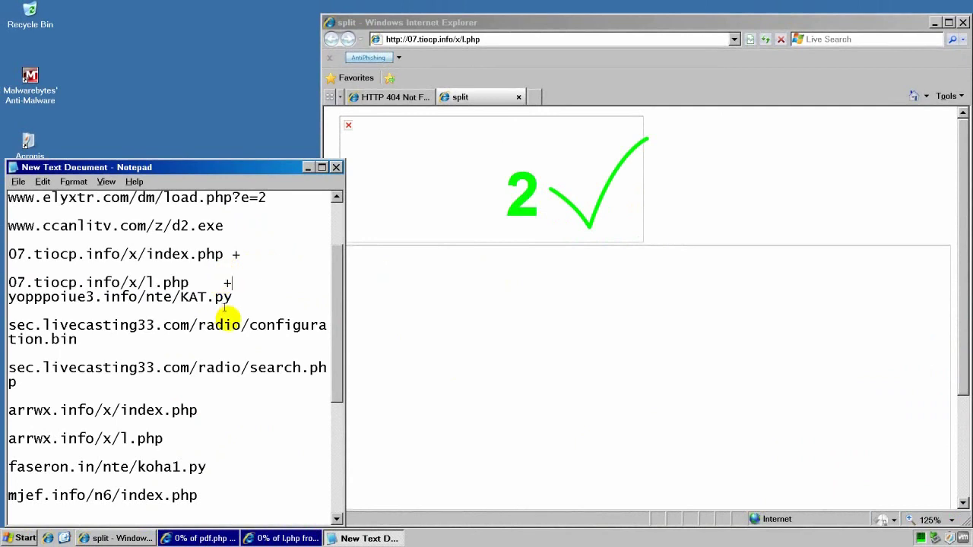
Step: Load yopppoiue3.info/nte/KAT.py from the text document in the current browser tab
drag(239, 300, 7, 298)
key(ctrl+c)
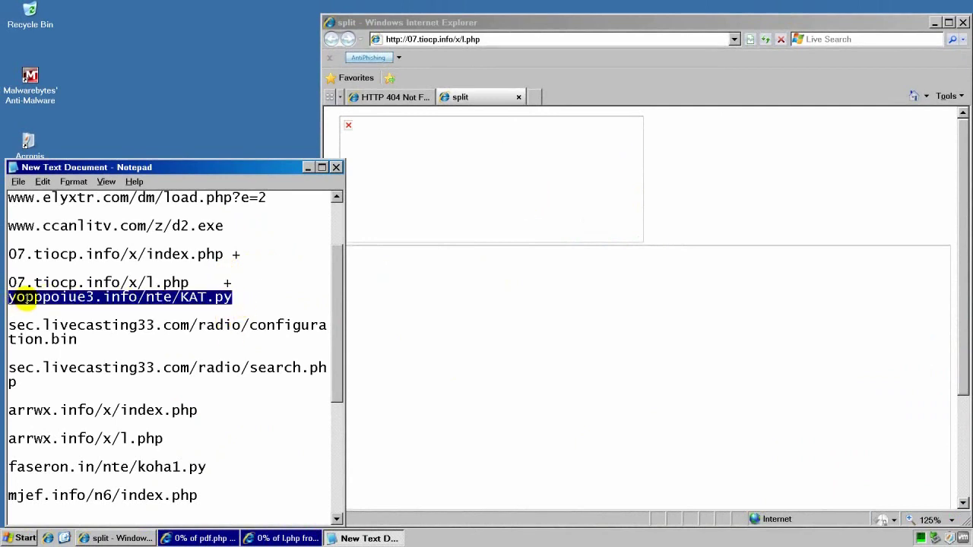
click(452, 39)
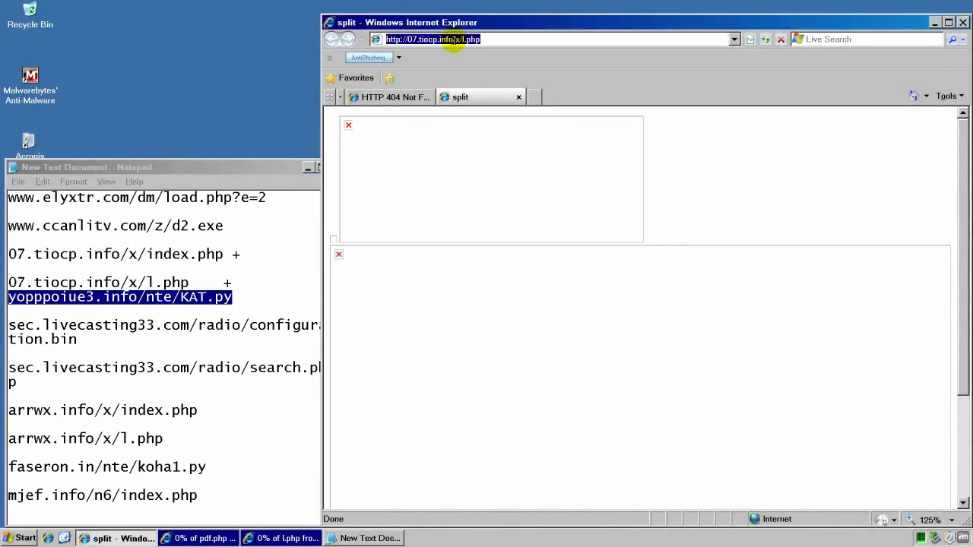
key(ctrl+v)
key(Return)
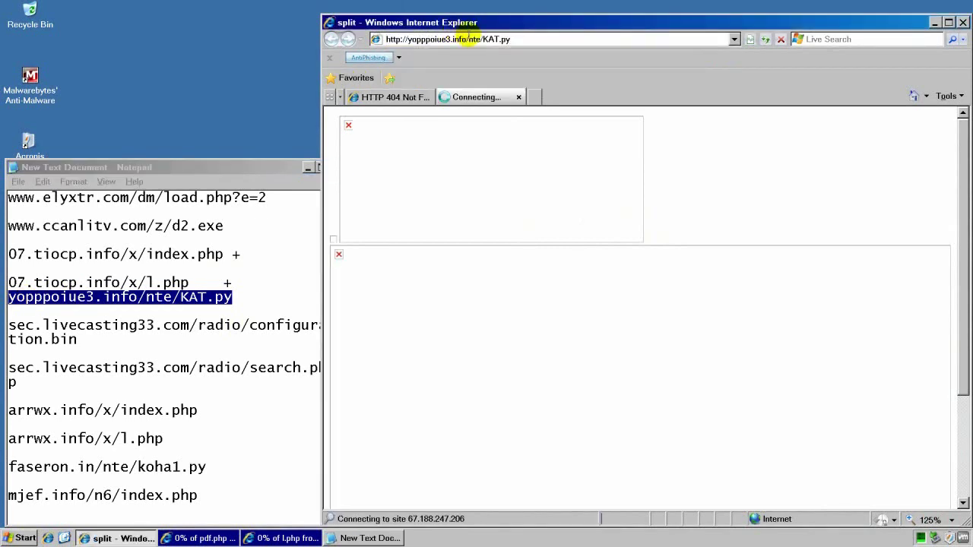
Step: Select sec.livecasting33.com/radio/configuration.bin in the text document and return to the browser tab showing KAT.py
click(383, 95)
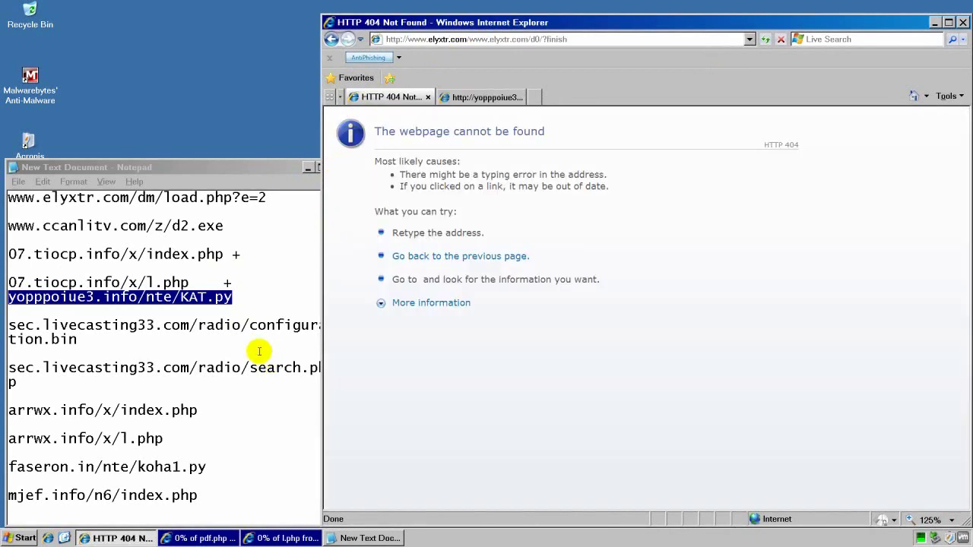
double_click(232, 324)
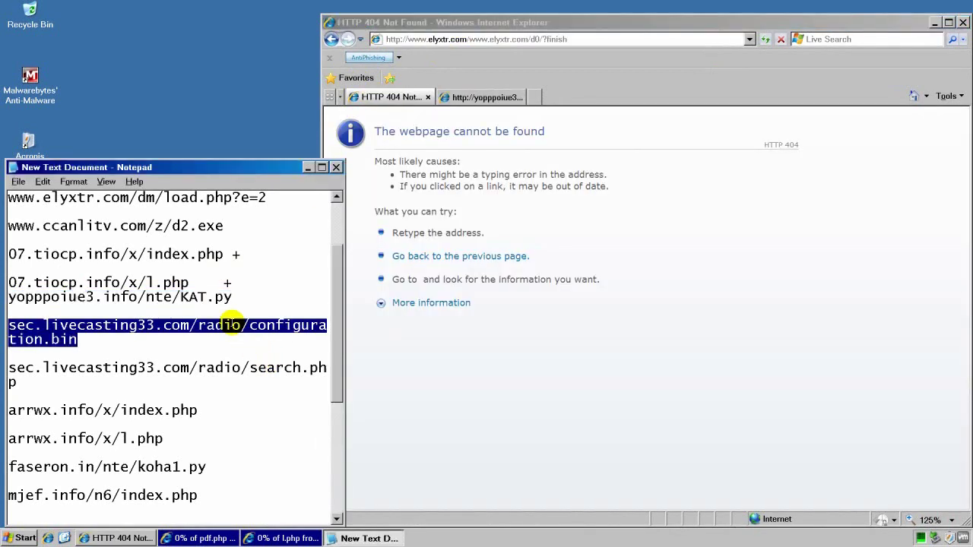
click(470, 99)
click(471, 98)
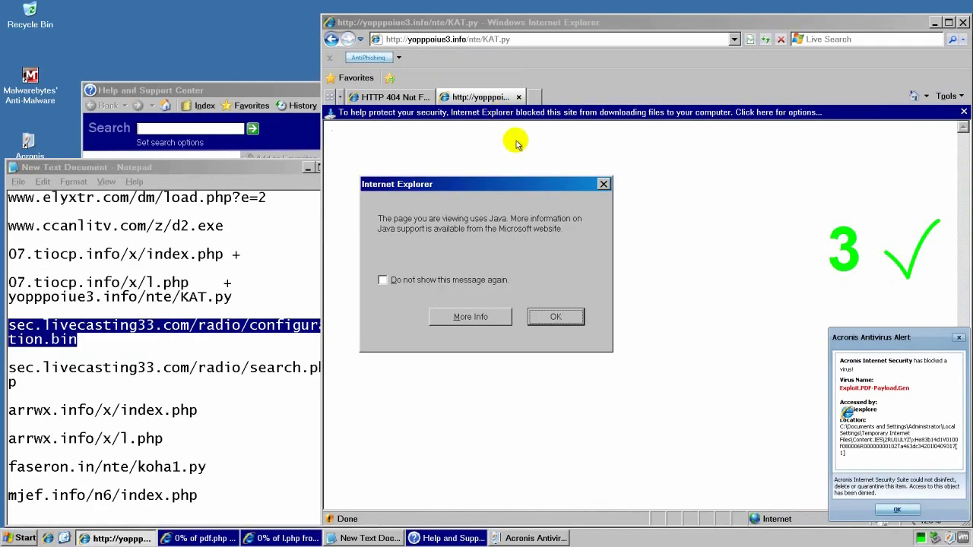
Step: Dismiss both antivirus alerts and the Java notice, and bring the Help and Support Center window to the front
click(896, 510)
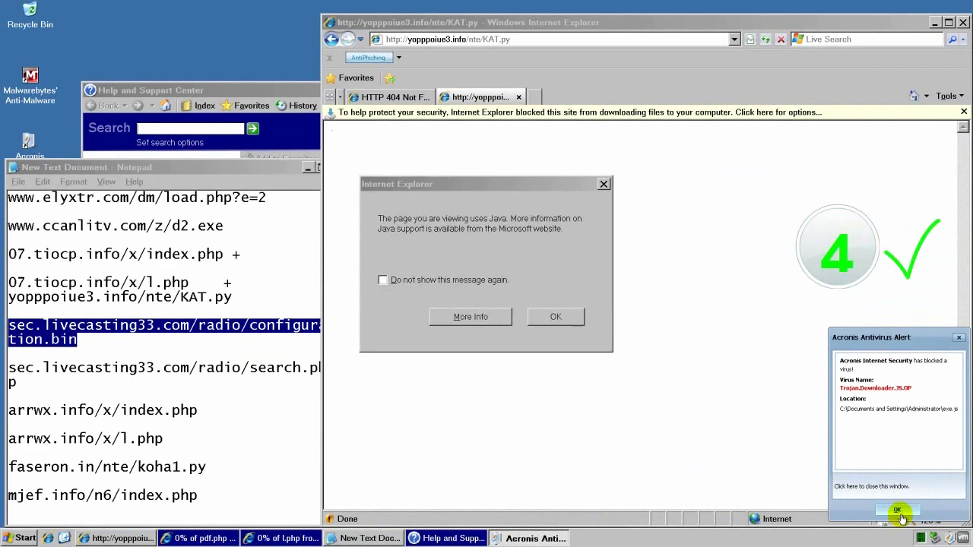
click(794, 526)
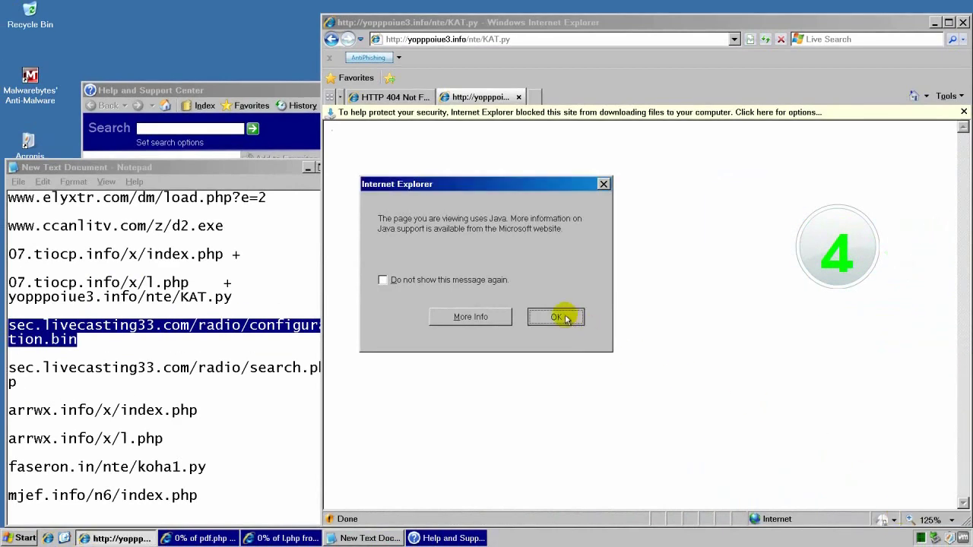
click(563, 318)
click(227, 91)
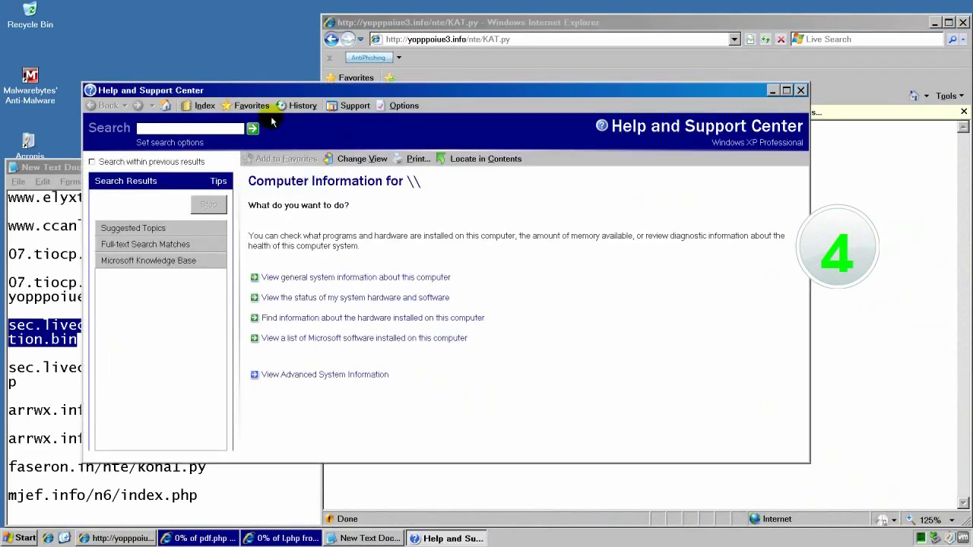
Step: Close the Help and Support Center and mark yopppoiue3.info/nte/KAT.py with + on its own spaced line in the text document
click(800, 91)
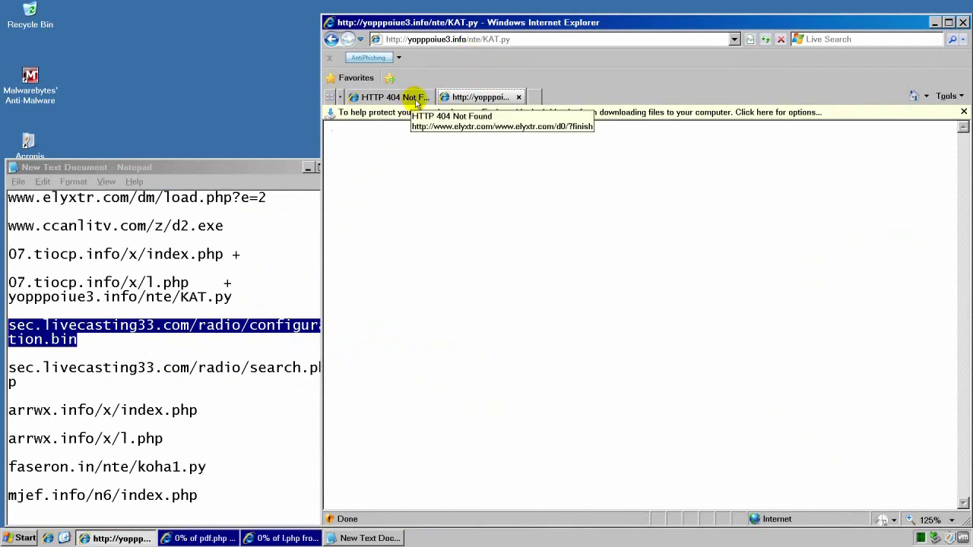
click(244, 281)
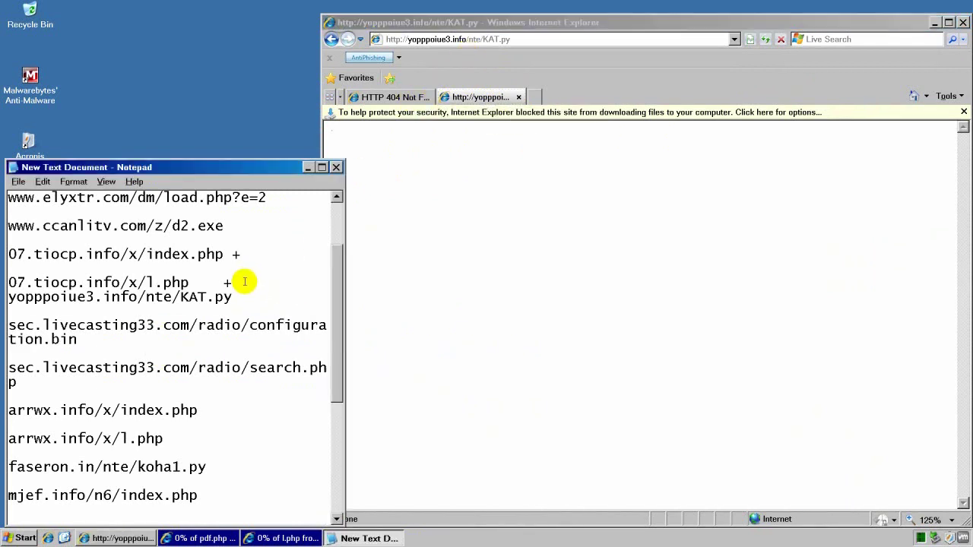
key(Return)
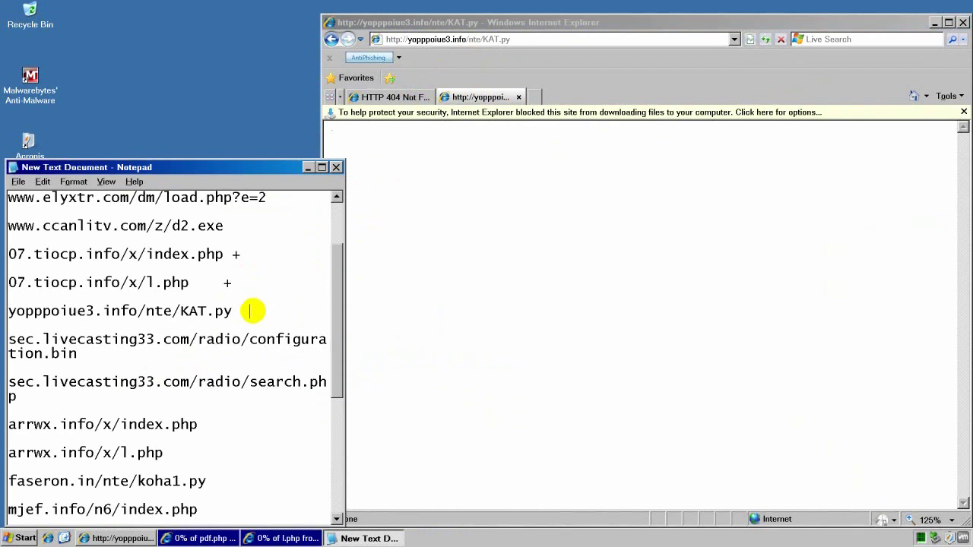
Step: Load sec.livecasting33.com/radio/configuration.bin from the text document in the browser tab showing KAT.py
double_click(250, 344)
key(ctrl+c)
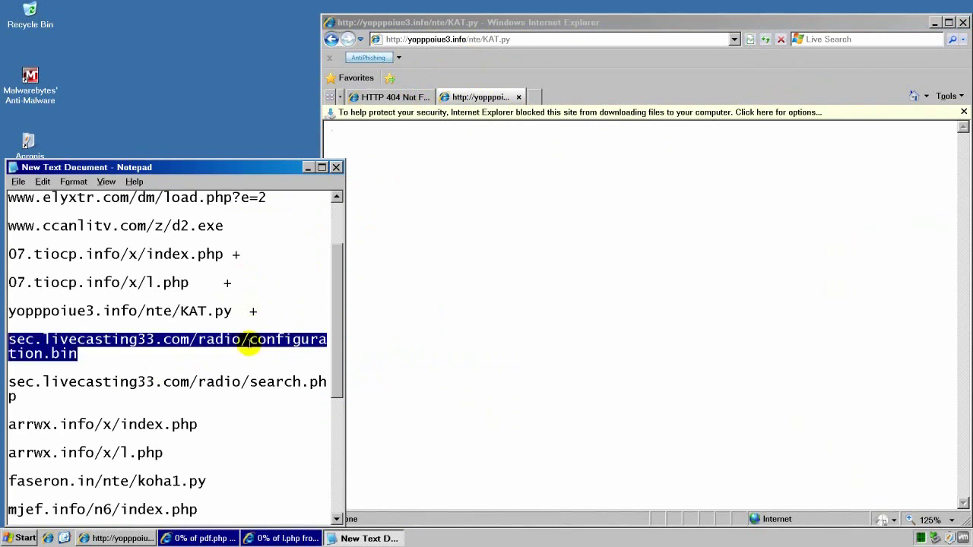
click(454, 40)
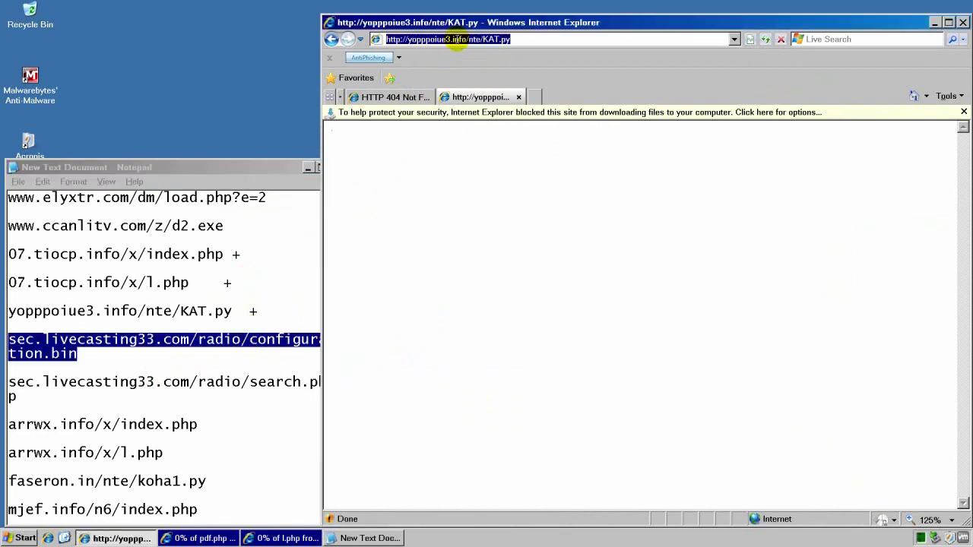
key(ctrl+v)
key(Return)
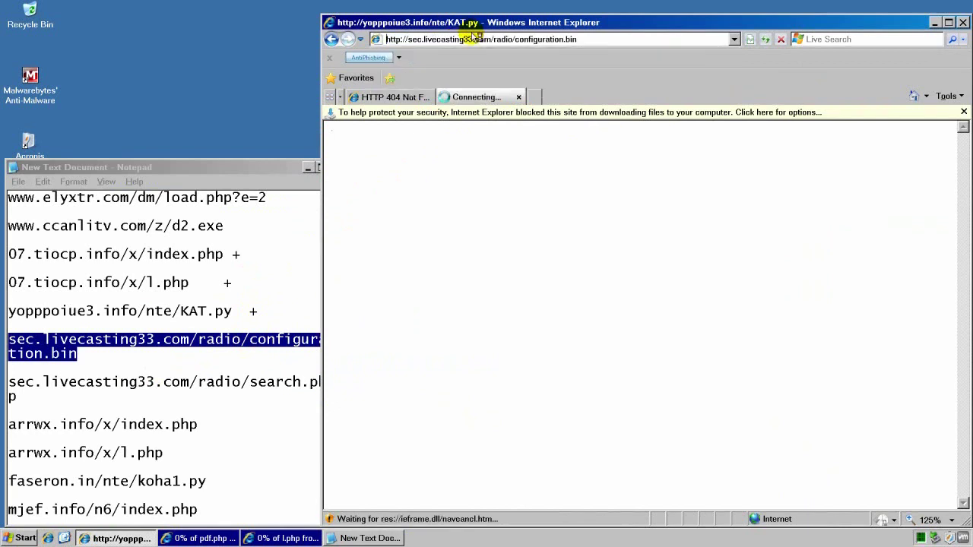
Step: Load sec.livecasting33.com/radio/search.php from the text document in the HTTP 404 Not Found browser tab
double_click(209, 381)
key(ctrl+c)
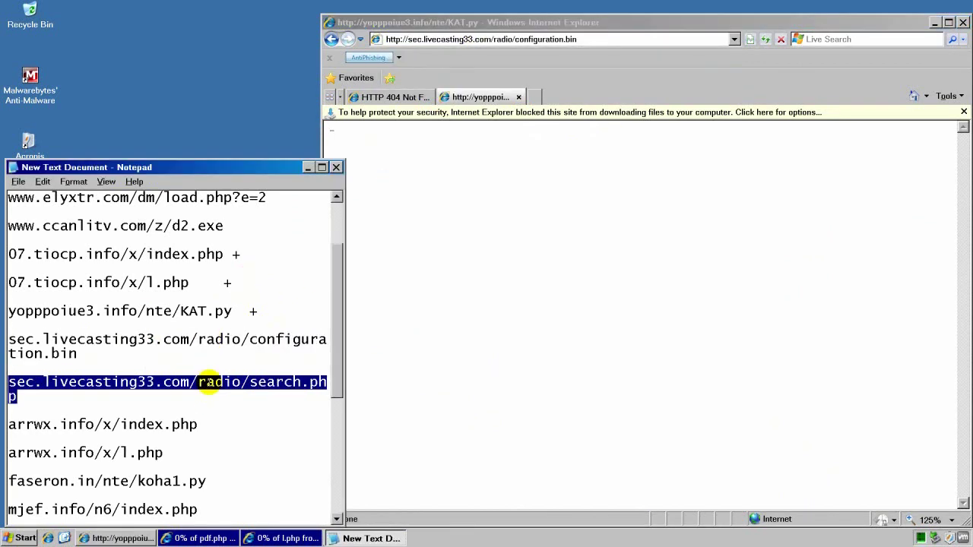
click(357, 99)
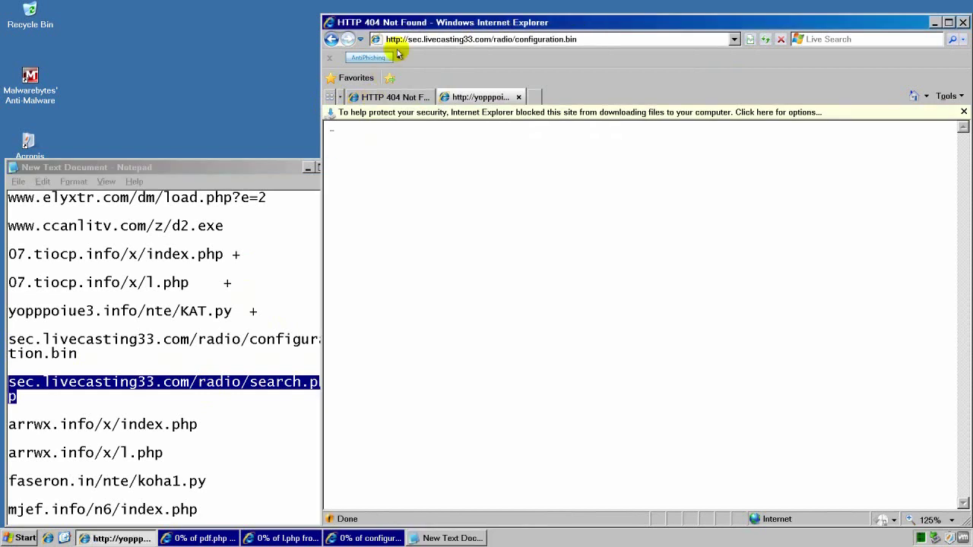
click(408, 39)
key(ctrl+v)
key(Return)
Step: Load arrwx.info/x/index.php from the text document in the browser tab used for configuration.bin
double_click(131, 429)
key(ctrl+c)
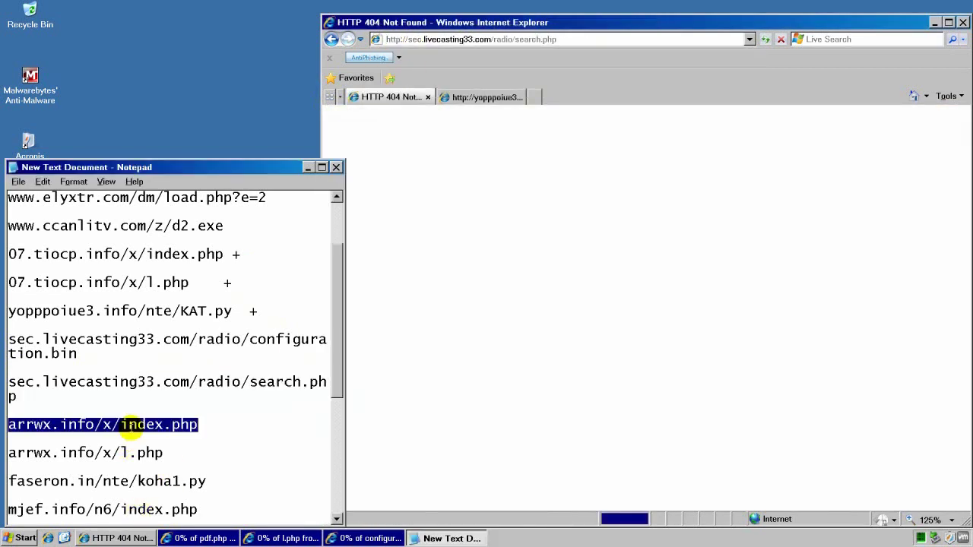
click(483, 97)
click(503, 40)
key(ctrl+v)
key(Return)
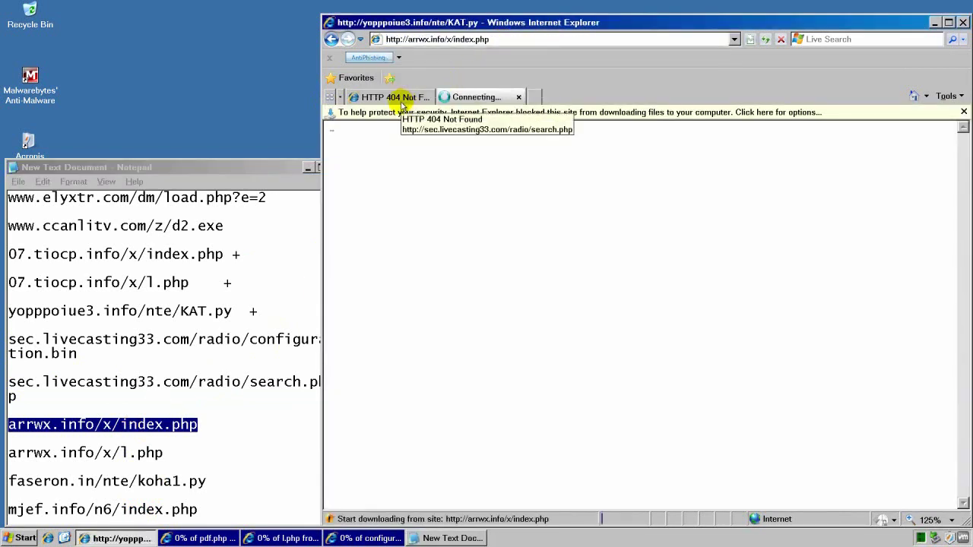
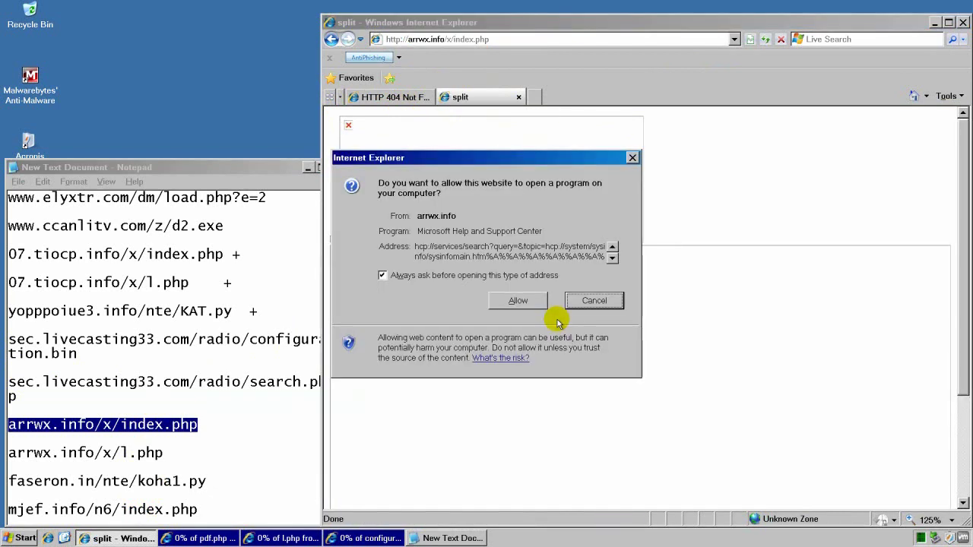
Step: Allow arrwx.info to open Microsoft Help and Support Center and dismiss the antivirus alerts
click(518, 300)
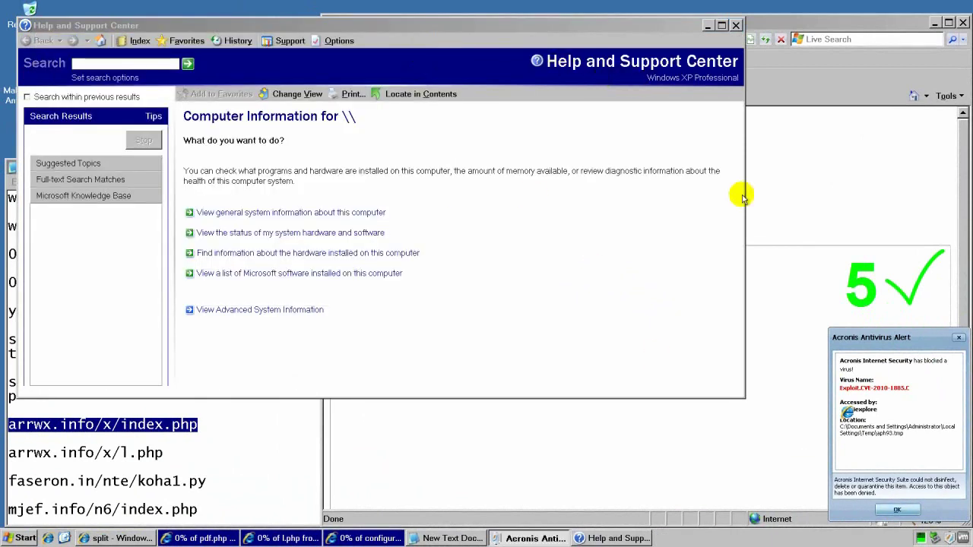
click(848, 435)
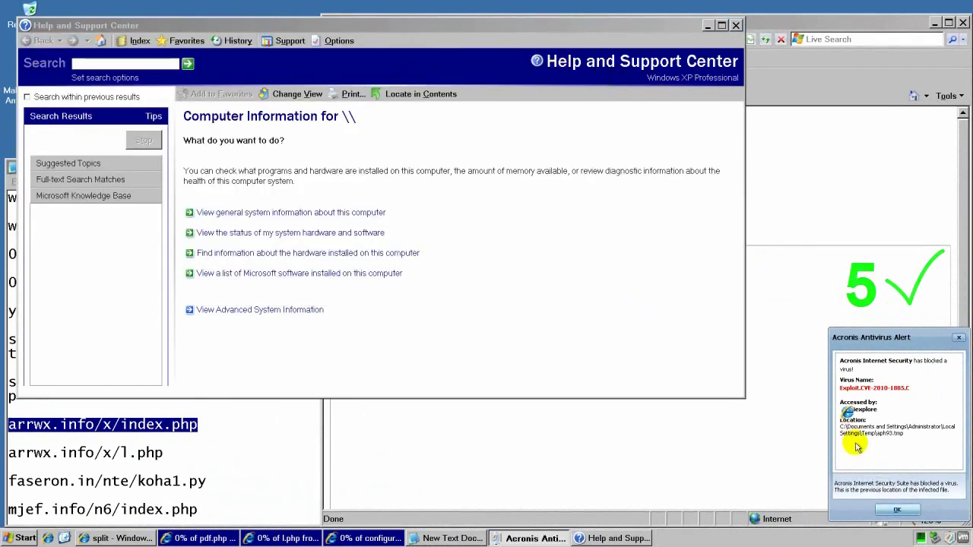
click(893, 510)
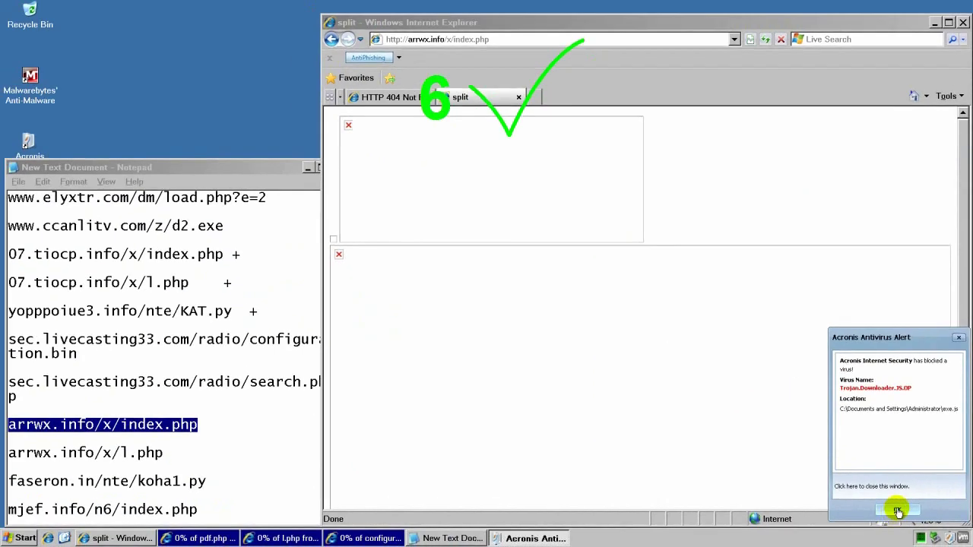
click(811, 501)
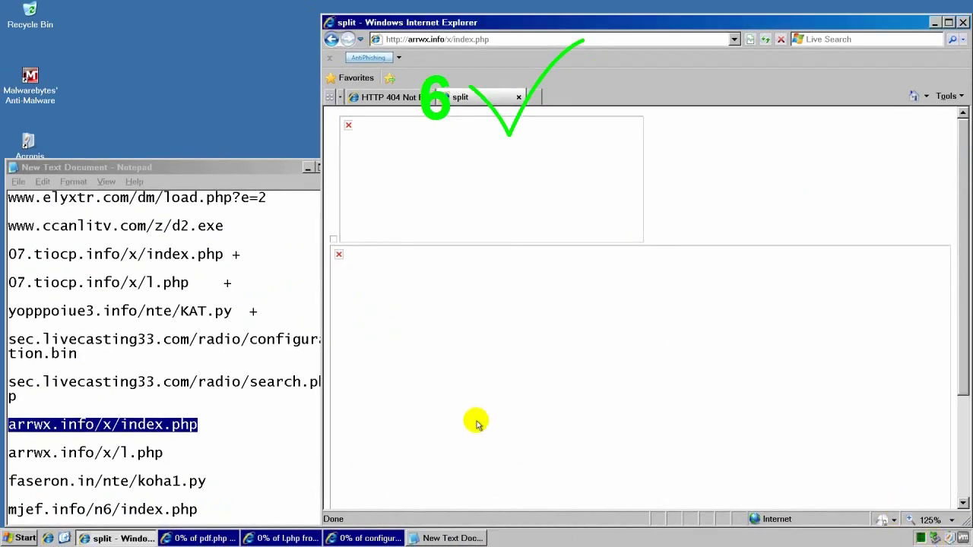
Step: Mark arrwx.info/x/index.php with + in the text document and load arrwx.info/x/l.php in the current browser tab
click(228, 422)
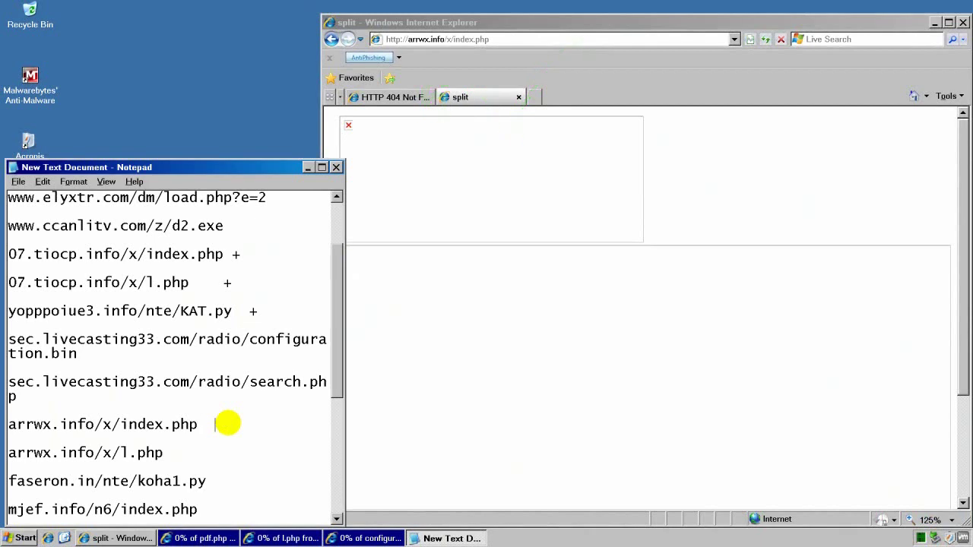
drag(193, 452, 8, 453)
key(ctrl+c)
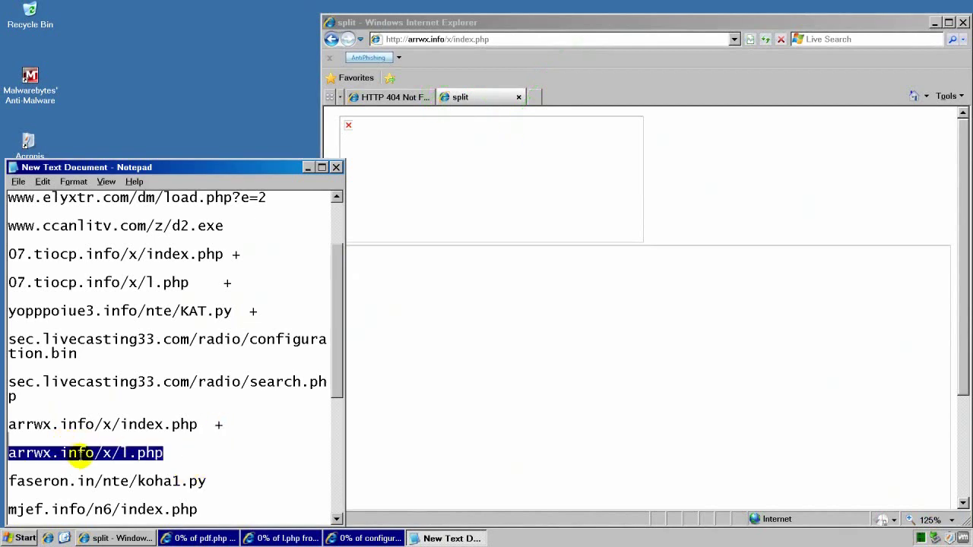
click(460, 40)
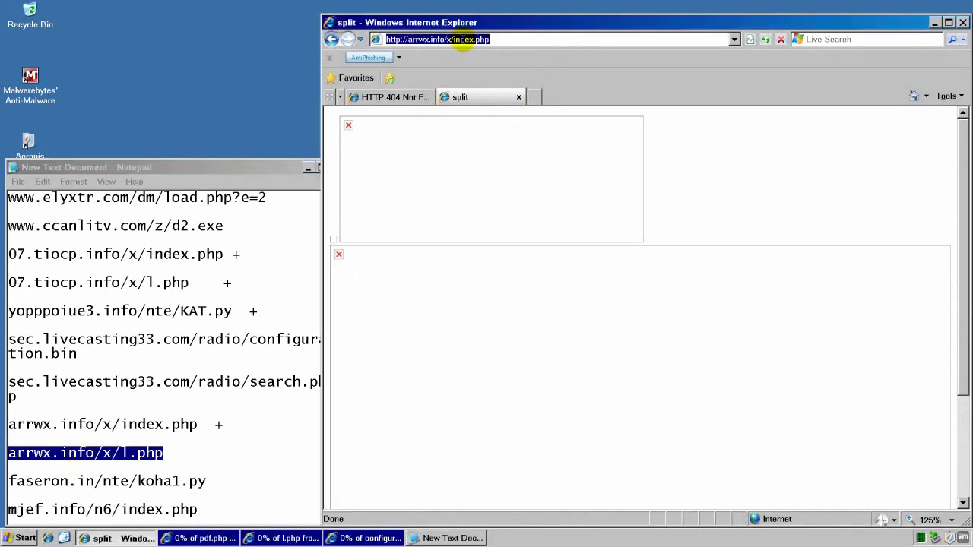
key(ctrl+v)
key(Return)
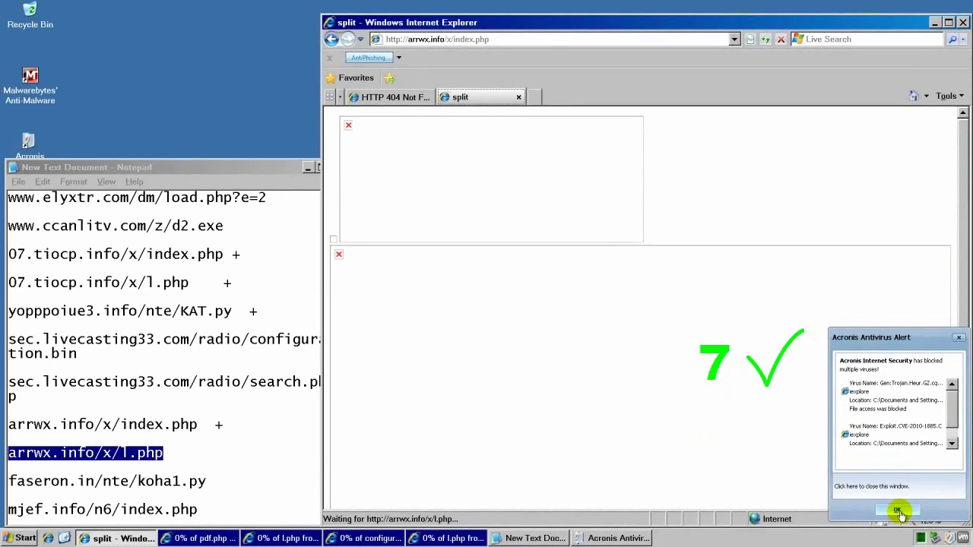
Step: Dismiss the antivirus alert and mark arrwx.info/x/l.php with + in the text document
click(773, 496)
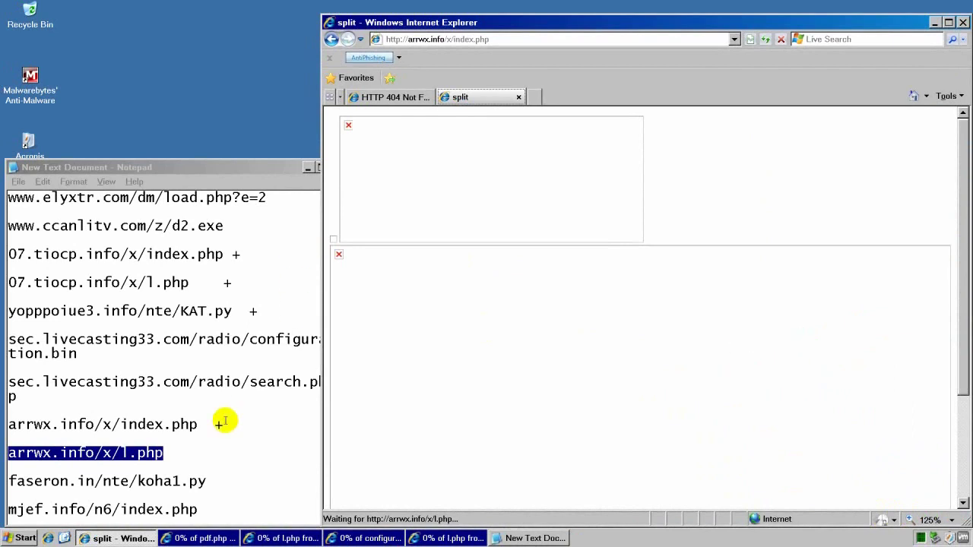
click(181, 456)
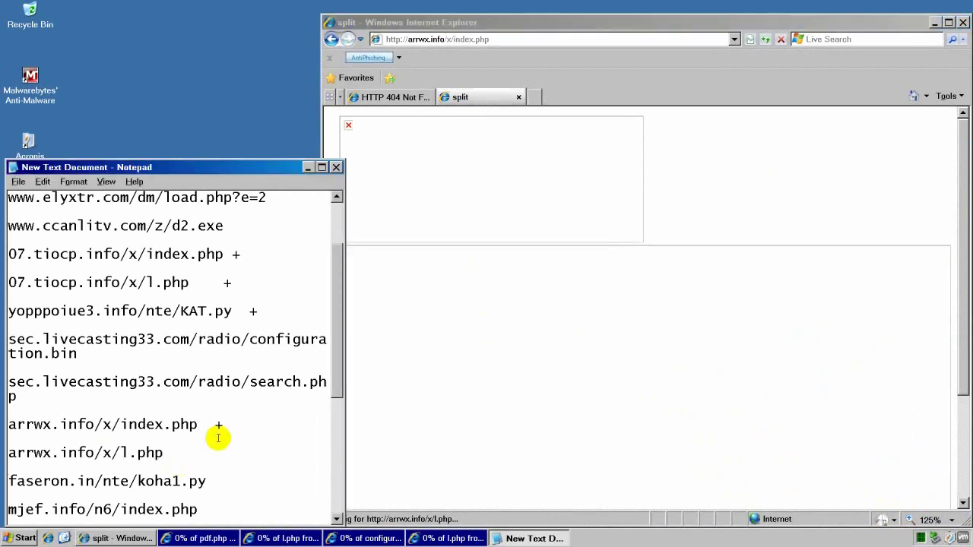
text(+)
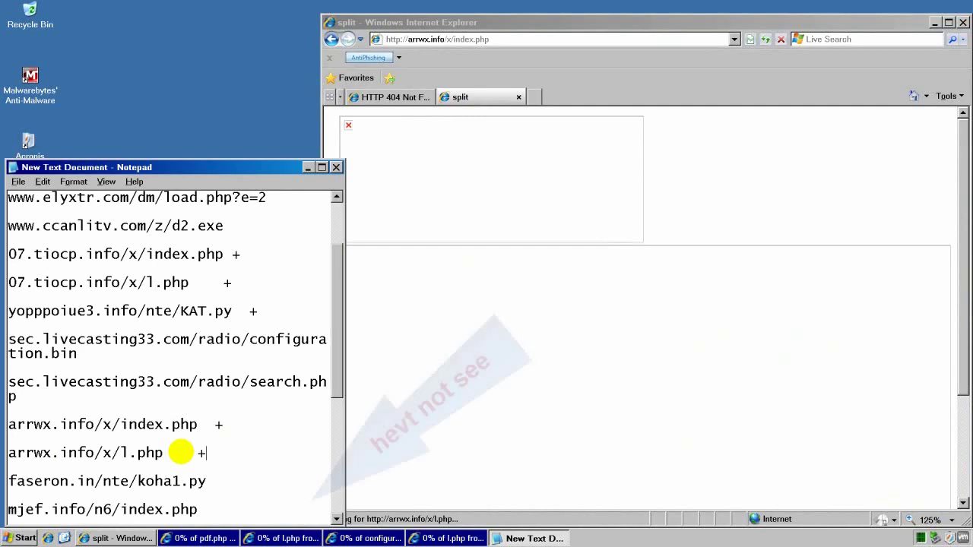
Step: Load faseron.in/nte/koha1.py from the text document in the current browser tab and switch to the search.php tab
double_click(152, 480)
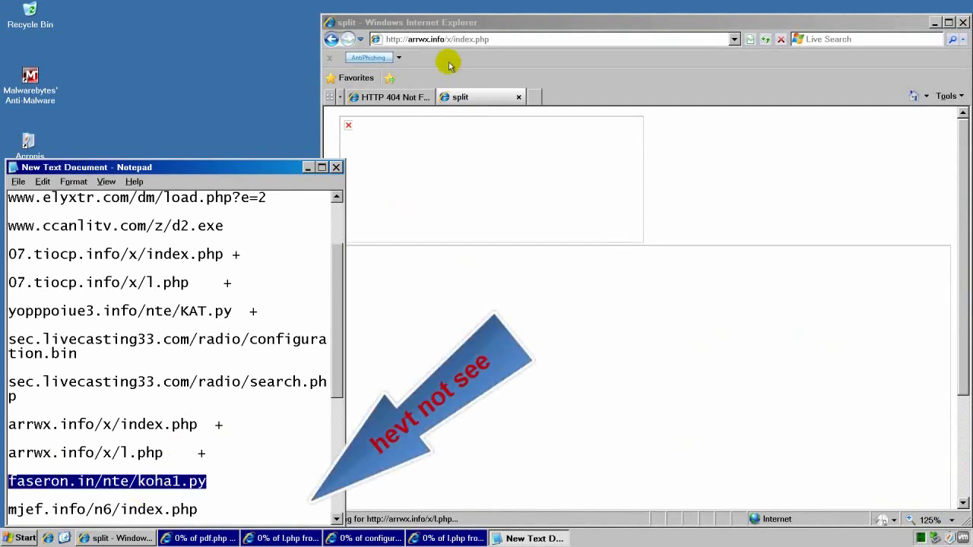
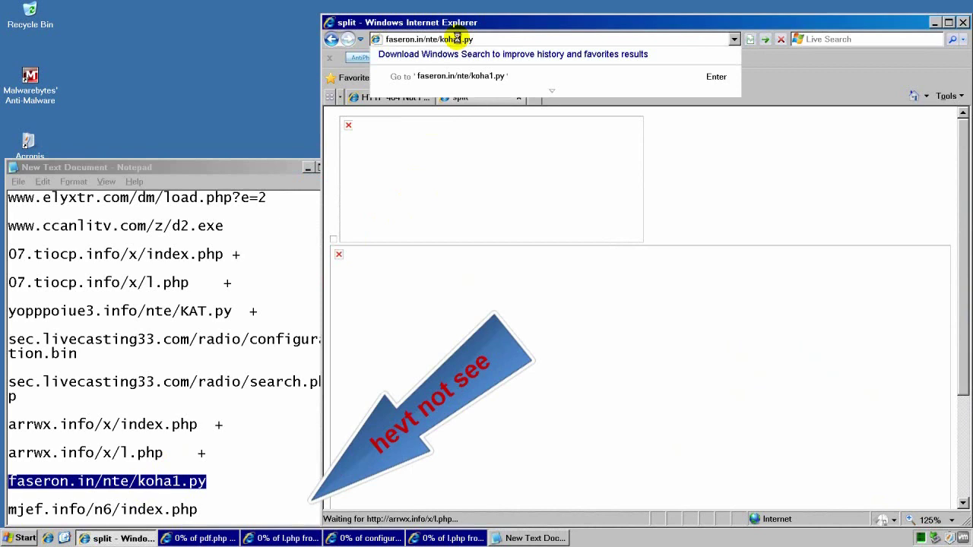
key(Return)
click(395, 97)
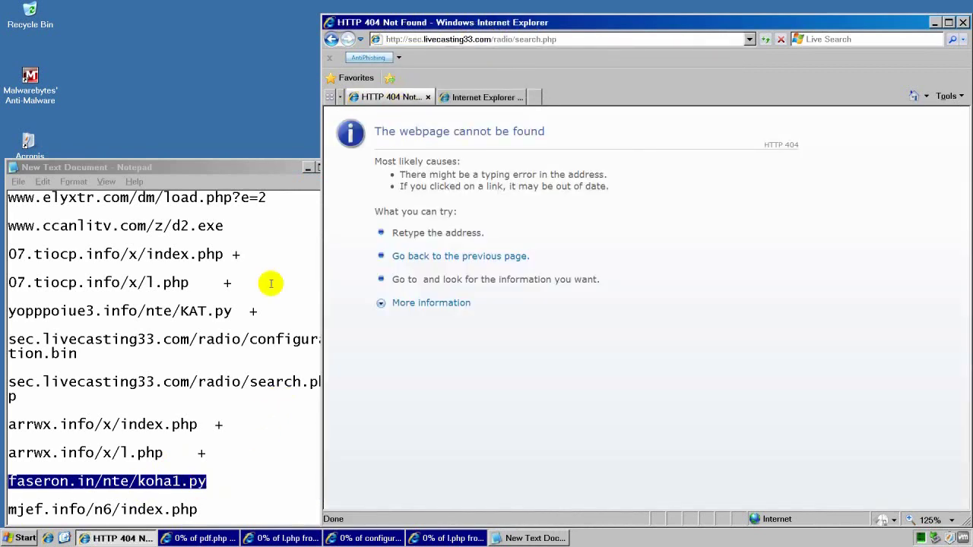
Step: Load mjef.info/n6/index.php from the text document in the search.php browser tab and dismiss the Java notice
click(266, 178)
scroll(265, 402, down, 5)
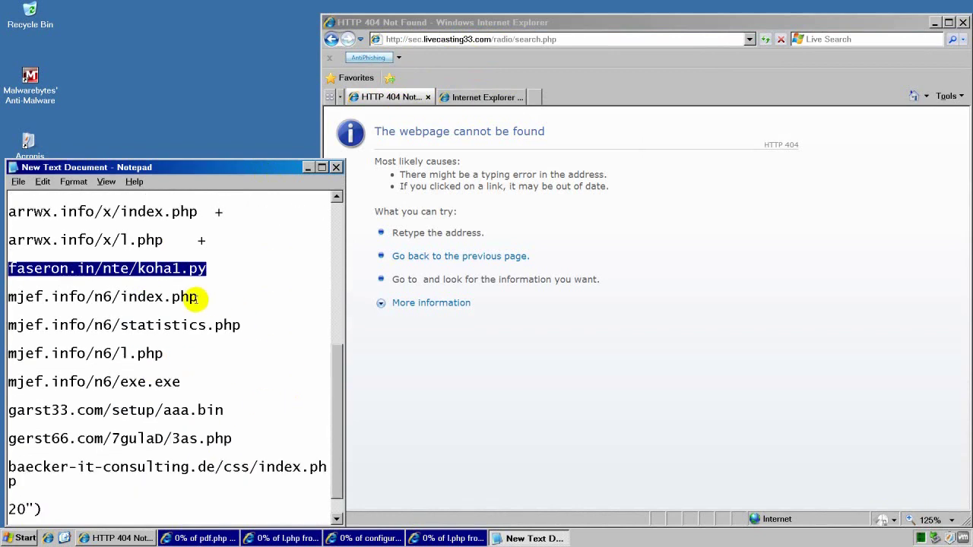
double_click(175, 298)
key(ctrl+c)
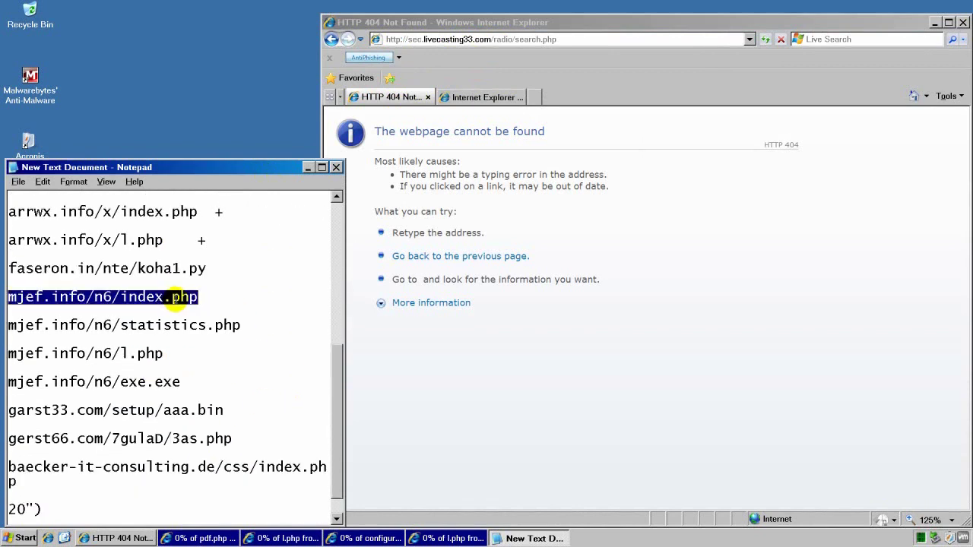
click(416, 40)
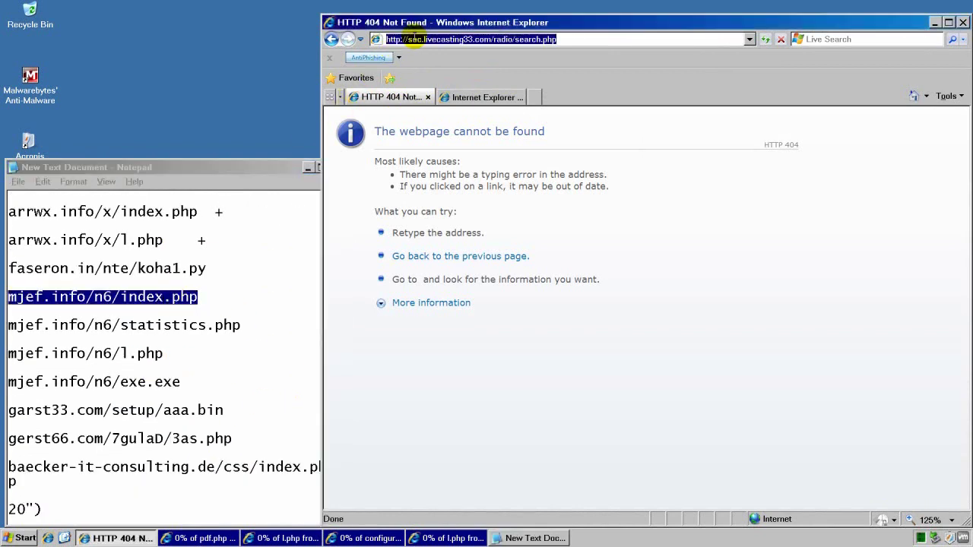
key(ctrl+v)
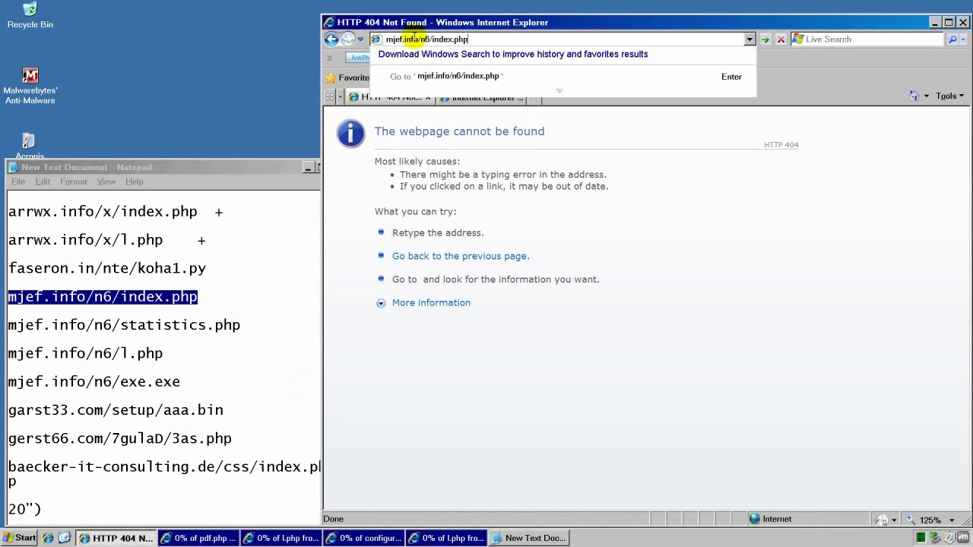
key(Return)
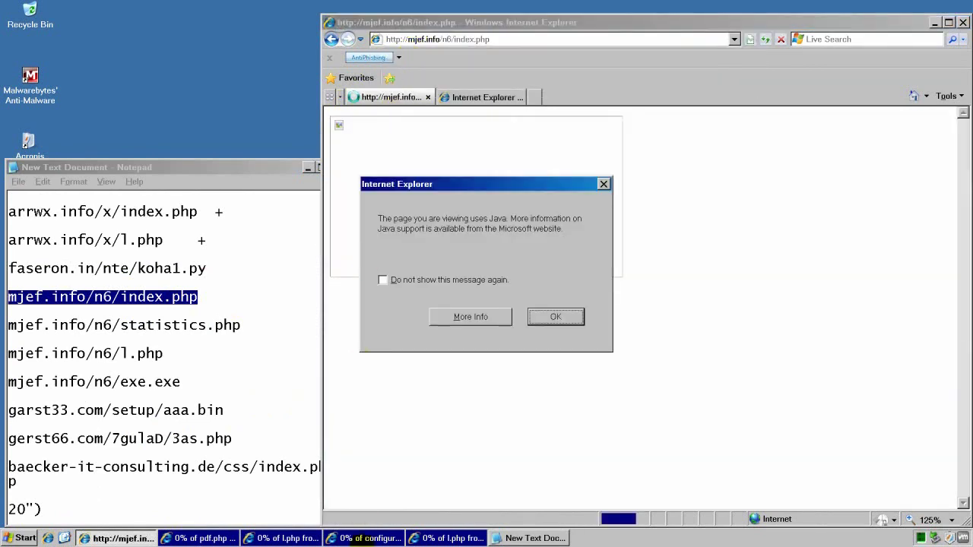
click(554, 317)
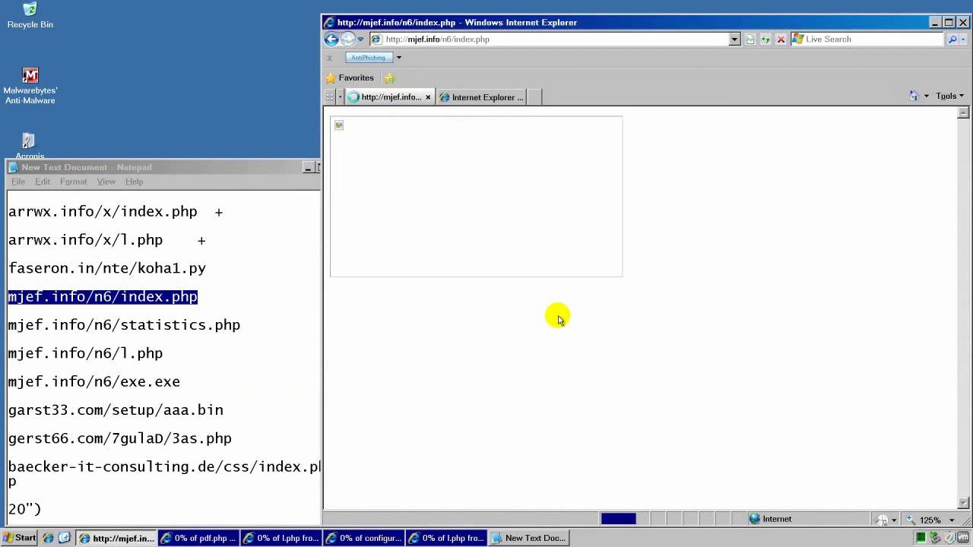
Step: Run the pending svchost.exe download from arrwx.info and close the Windows Media Player window
click(426, 538)
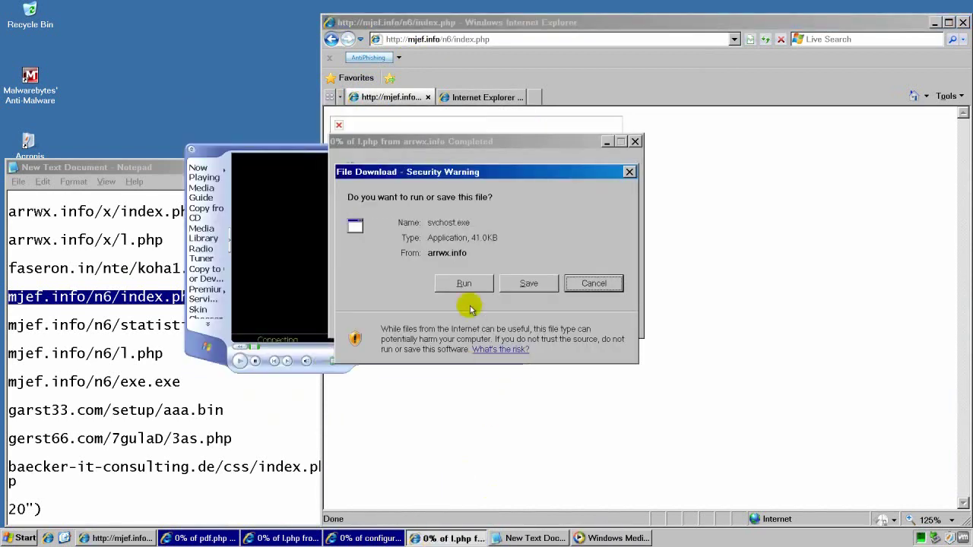
click(463, 281)
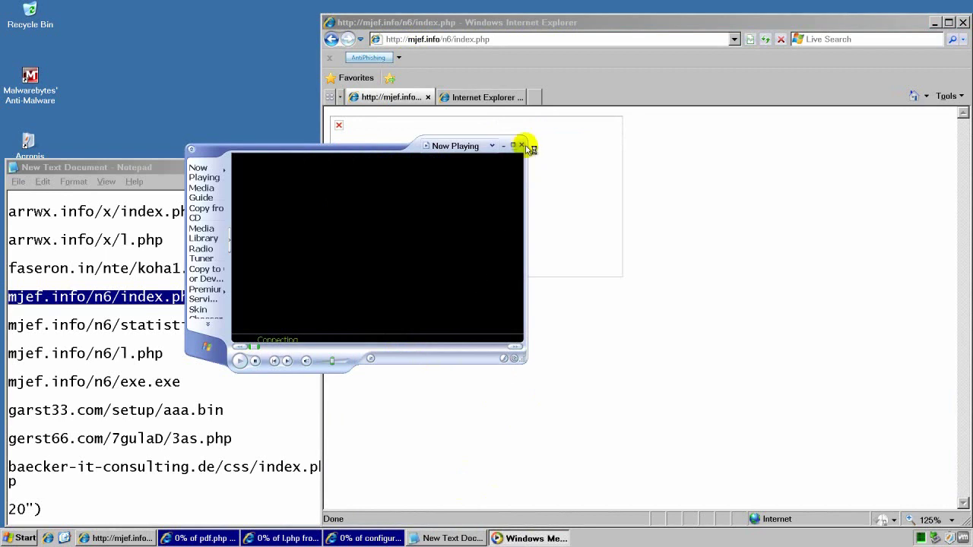
click(522, 145)
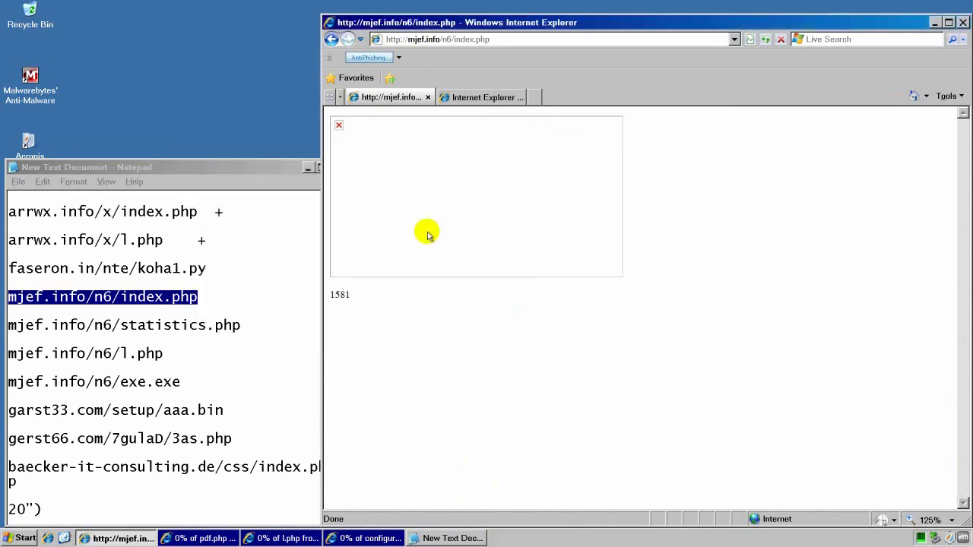
Step: Bring up the pending configuration.bin download and look up its .bin file type online
click(355, 539)
click(461, 283)
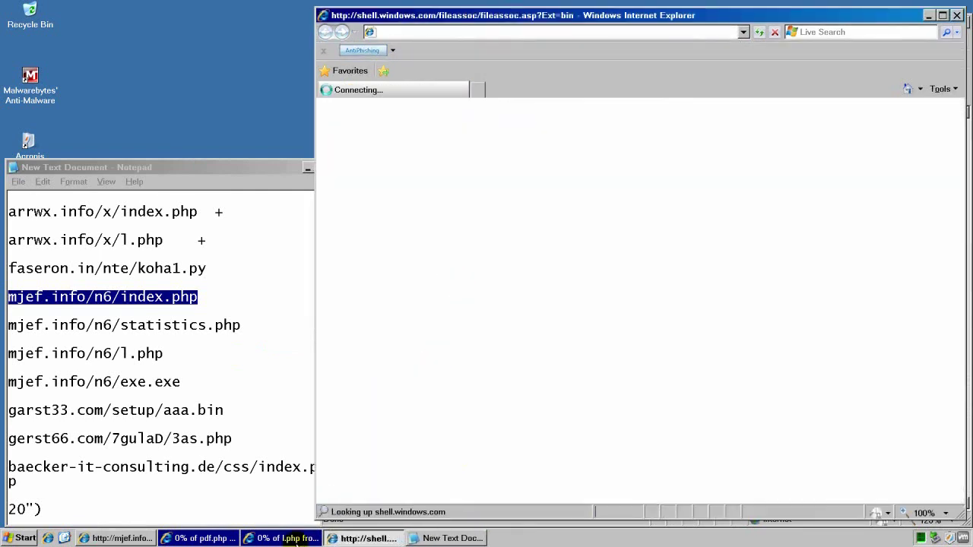
Step: Run the pending svchost.exe download from 07.tiocp.info and dismiss the Acronis antivirus alert
click(290, 539)
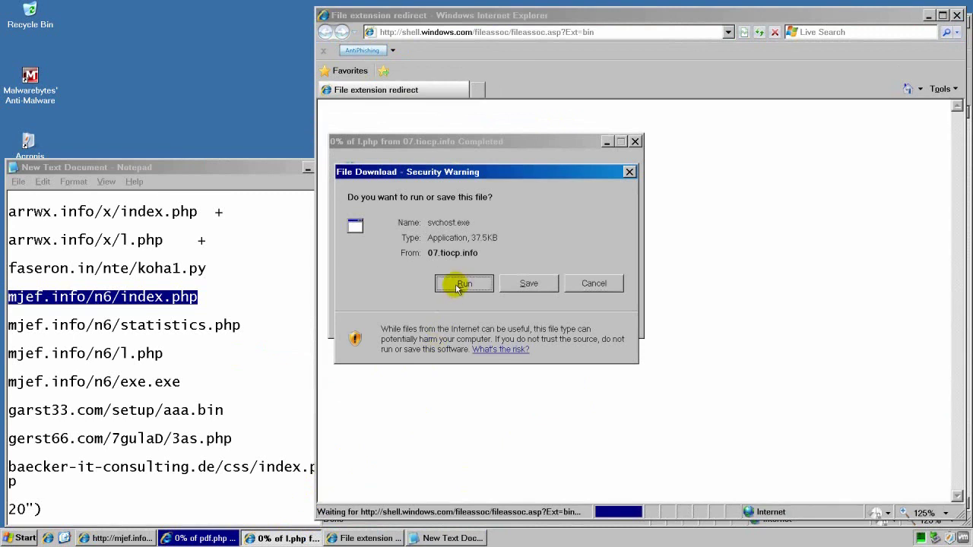
click(452, 282)
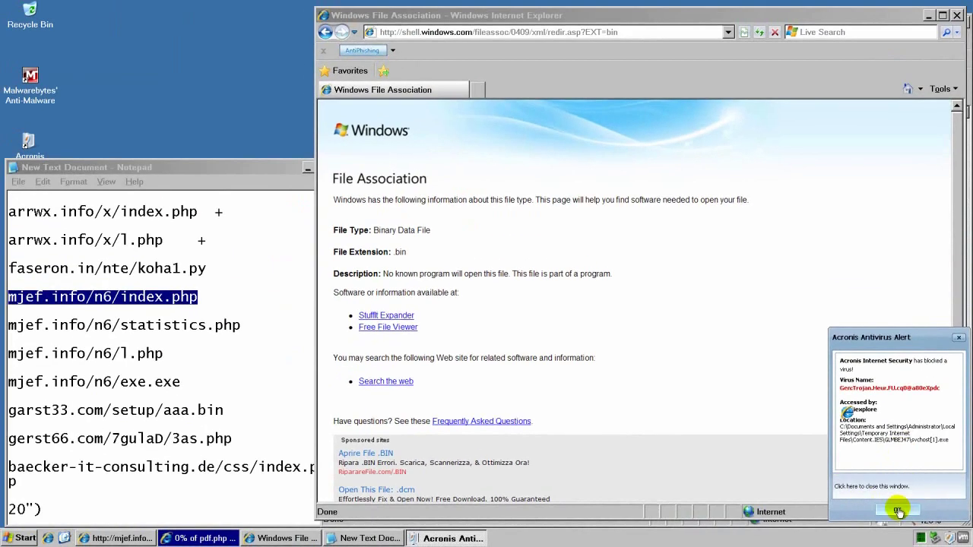
click(804, 493)
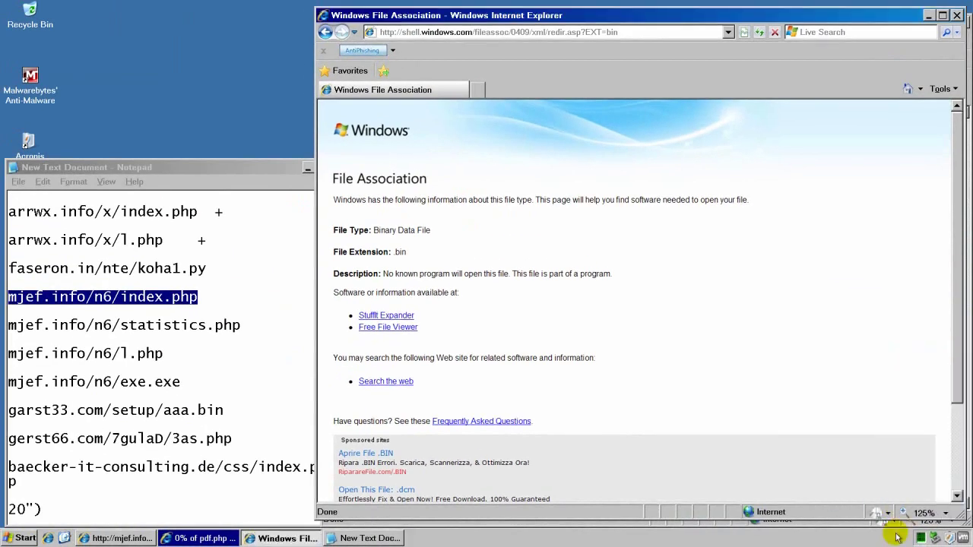
Step: Look up the file type of the pending manual.pdf download online and close the .bin File Association window
click(194, 538)
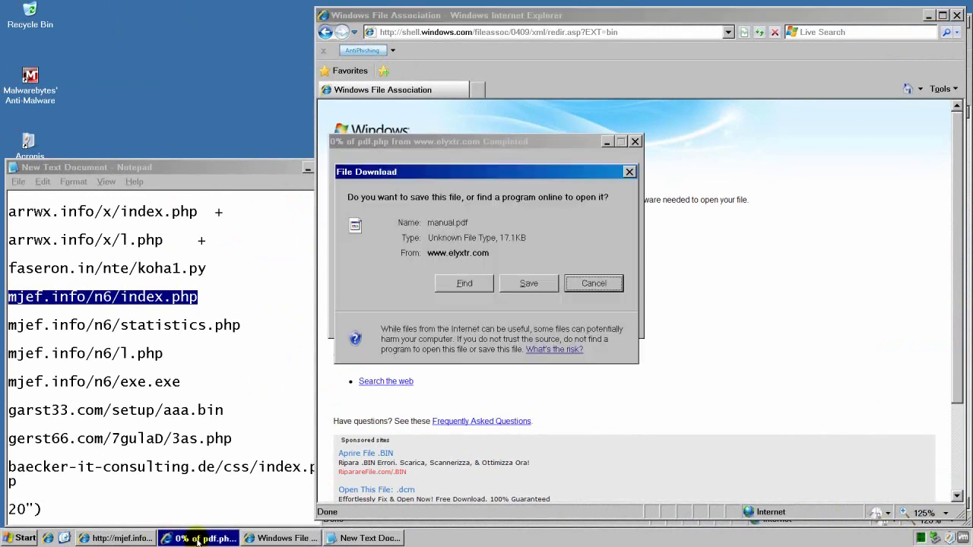
click(464, 283)
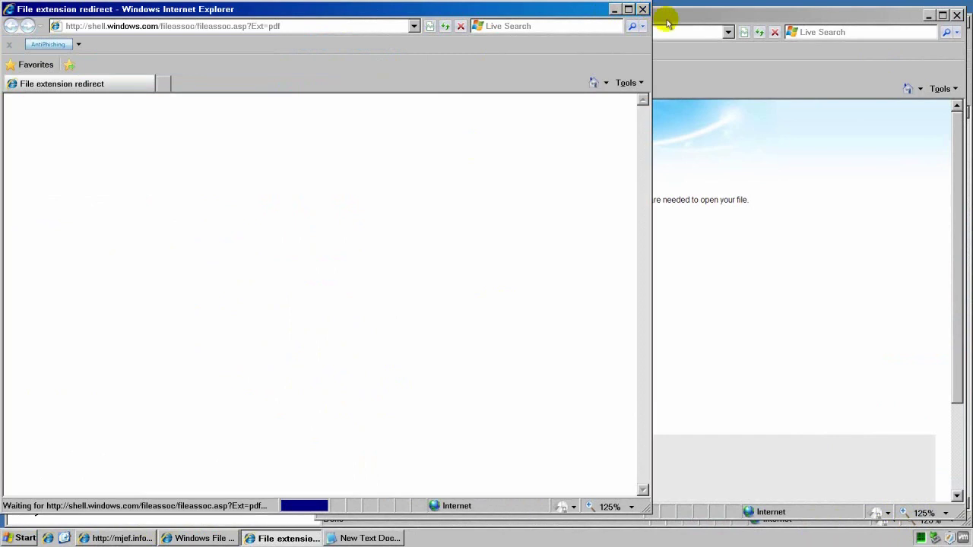
click(658, 18)
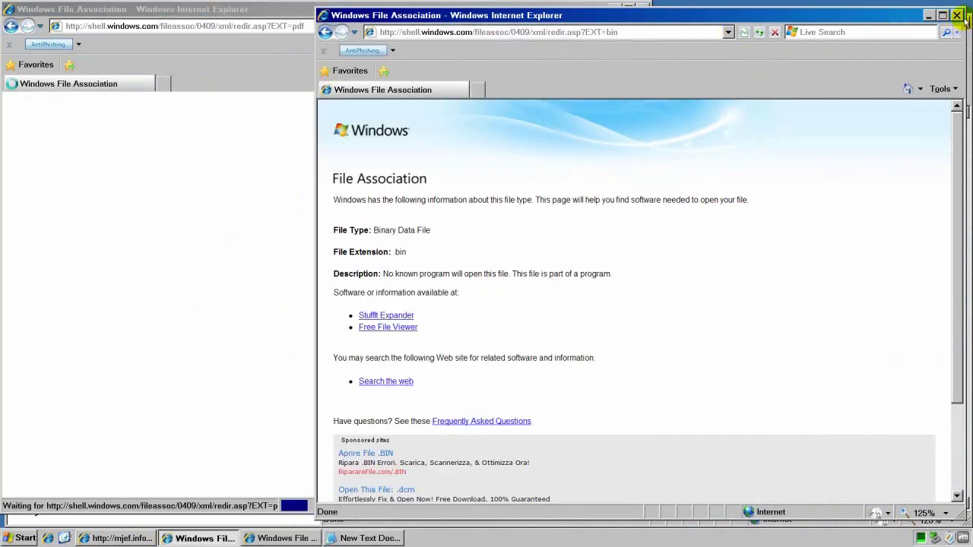
click(959, 16)
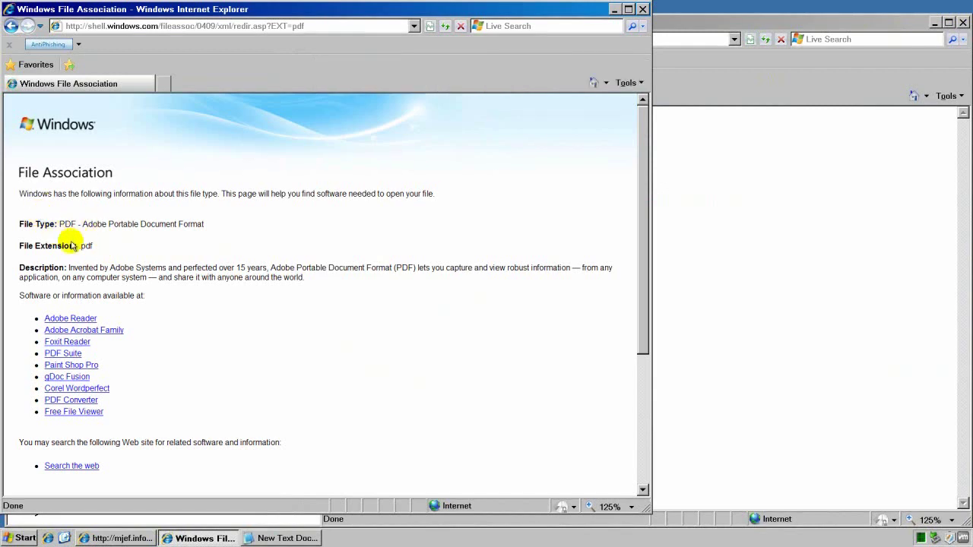
scroll(110, 321, down, 5)
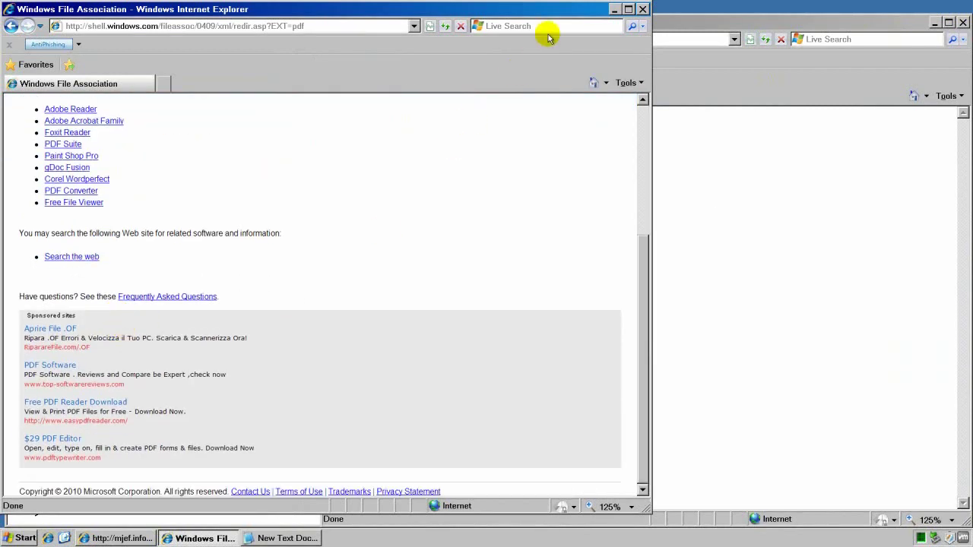
Step: Close the .pdf File Association window and select the mjef.info/n6/statistics.php address in the text document
click(643, 9)
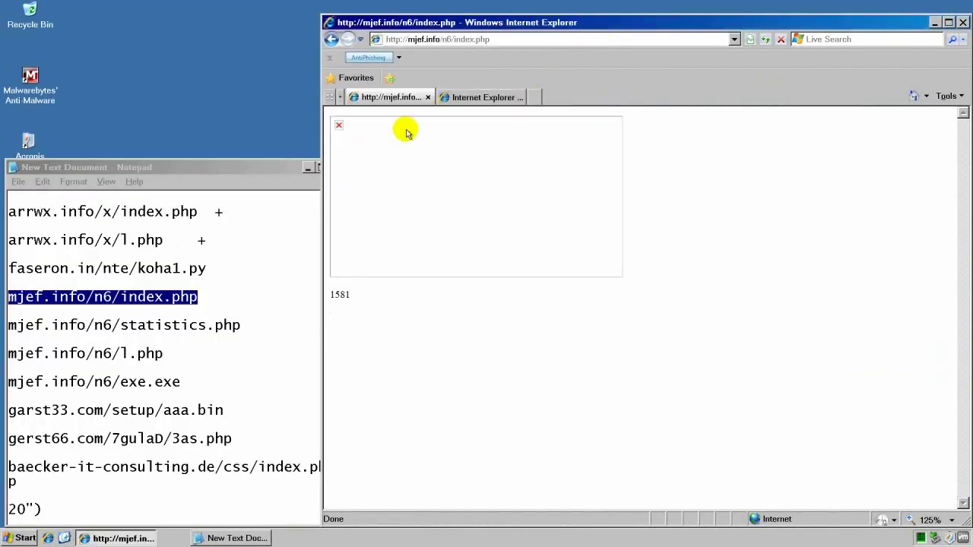
click(232, 182)
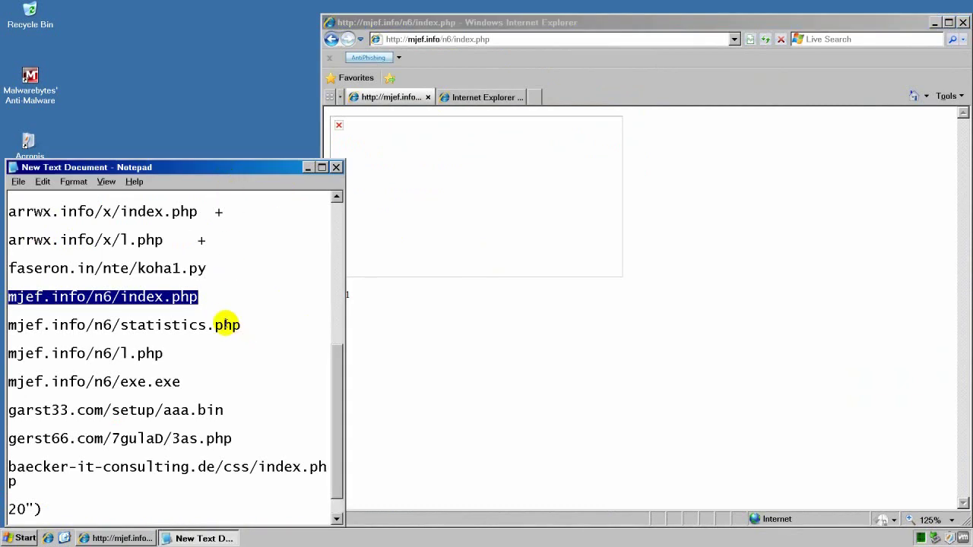
double_click(216, 327)
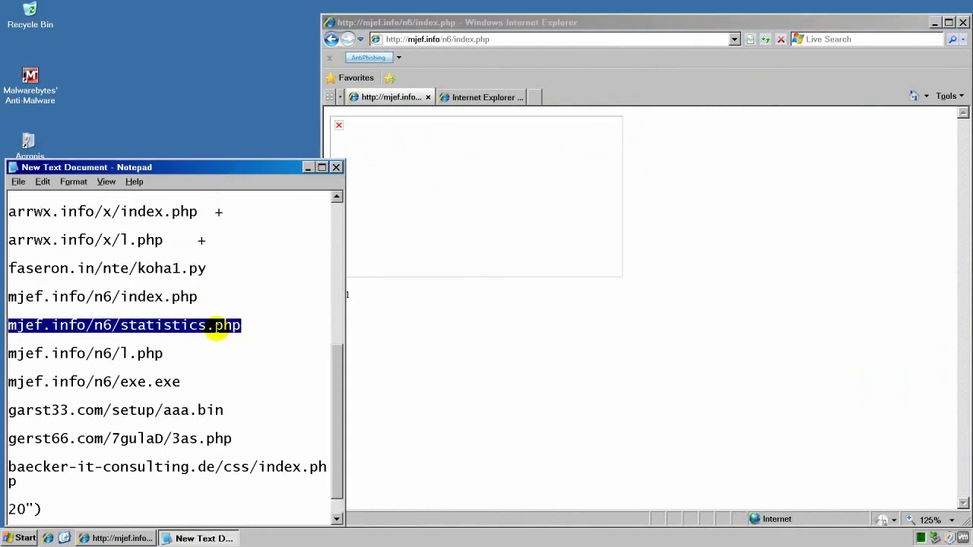
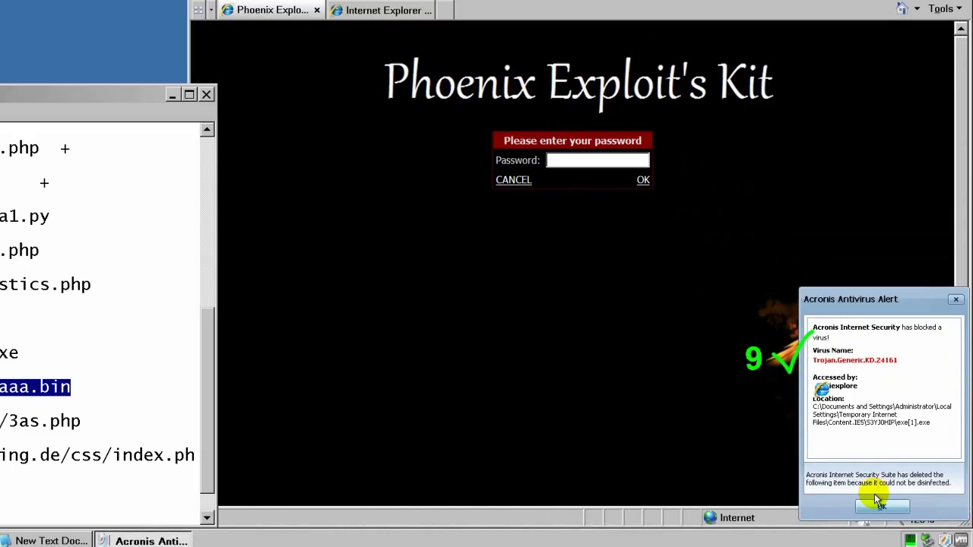
Step: Dismiss the Acronis antivirus alert and mark mjef.info/n6/exe.exe with a + in the text document
click(788, 488)
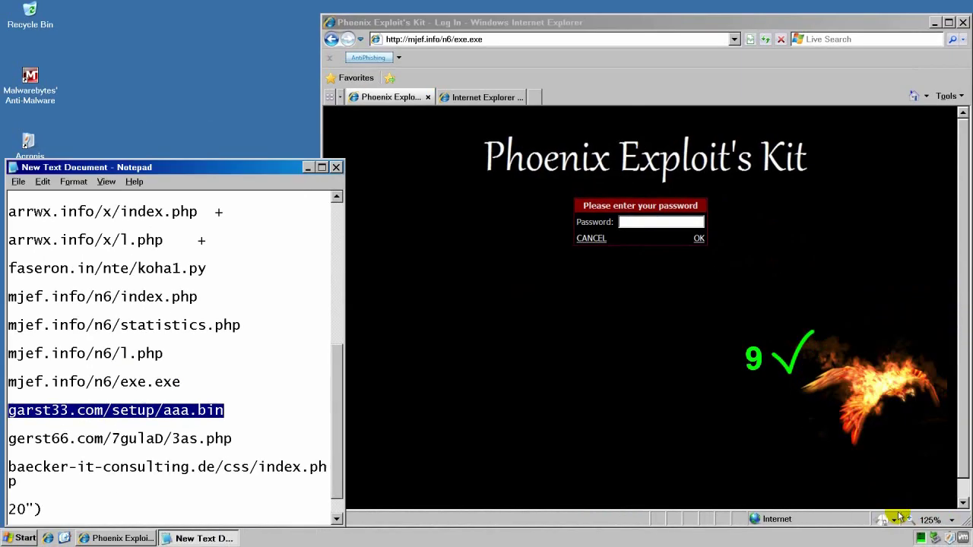
click(198, 386)
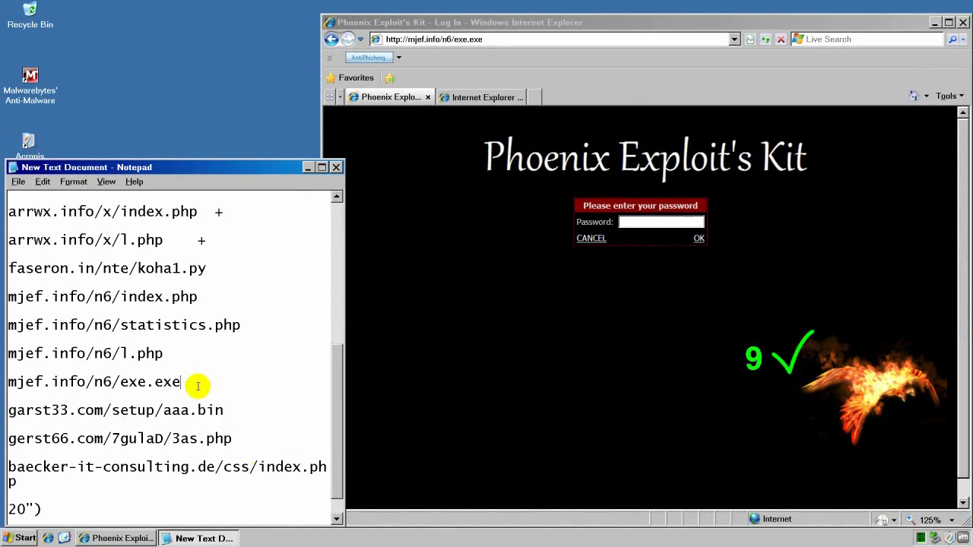
drag(198, 386, 95, 382)
click(206, 388)
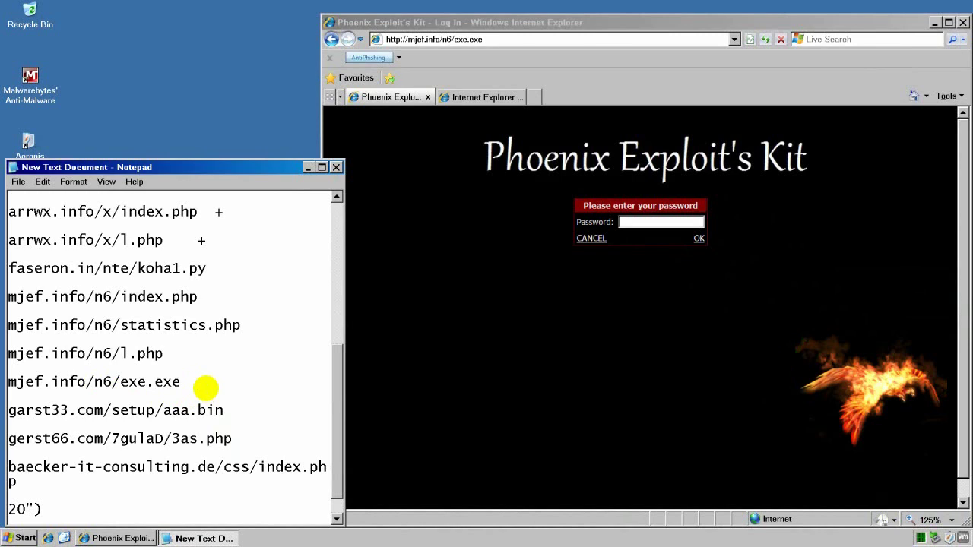
Step: Select the garst33.com/setup/aaa.bin address in the text document
drag(222, 410, 22, 397)
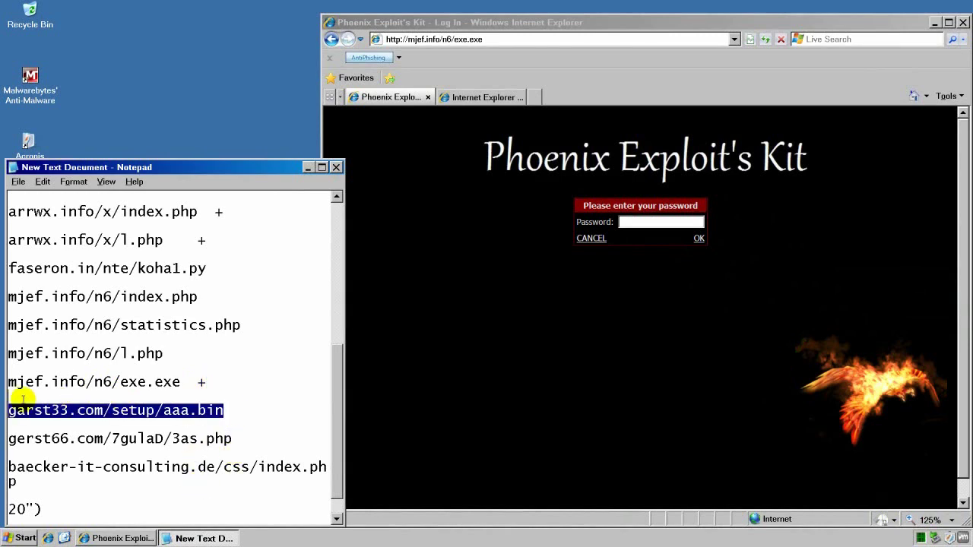
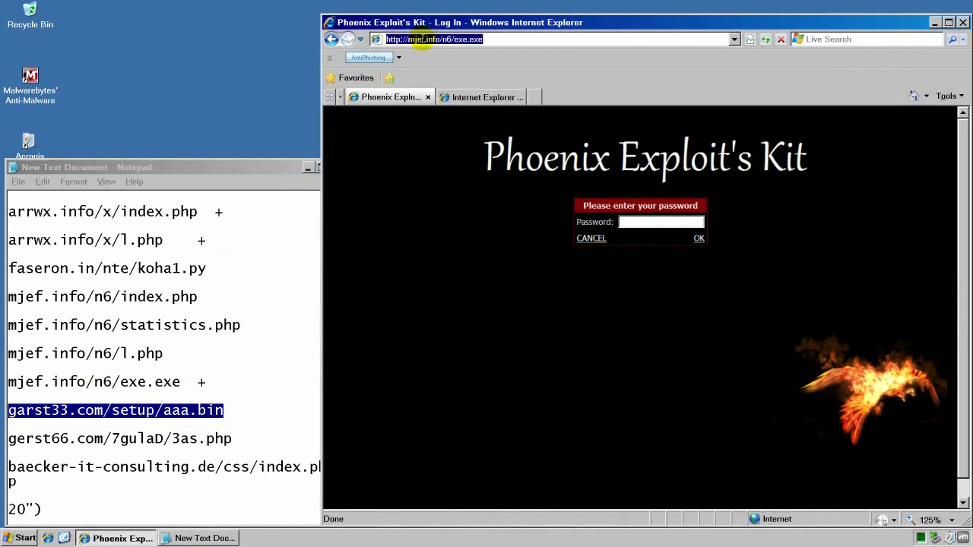
click(183, 411)
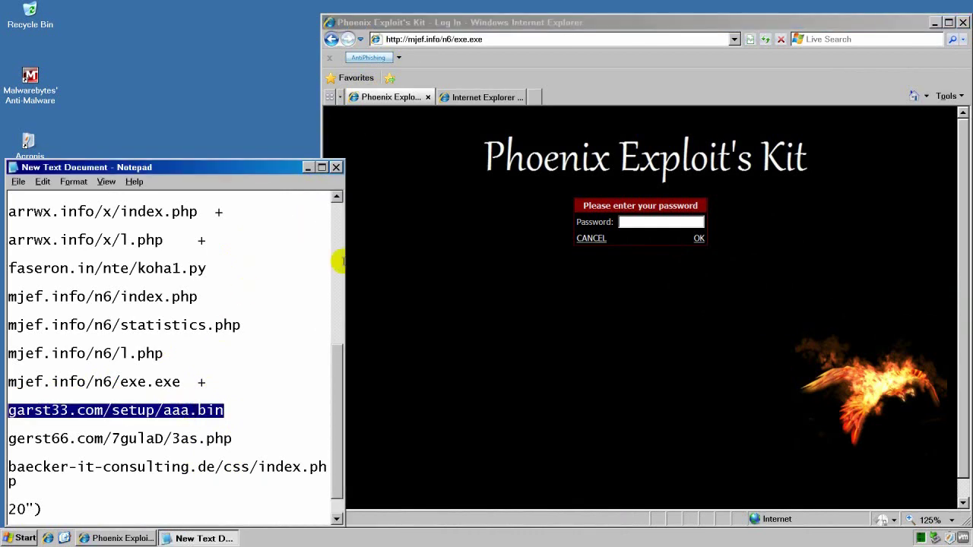
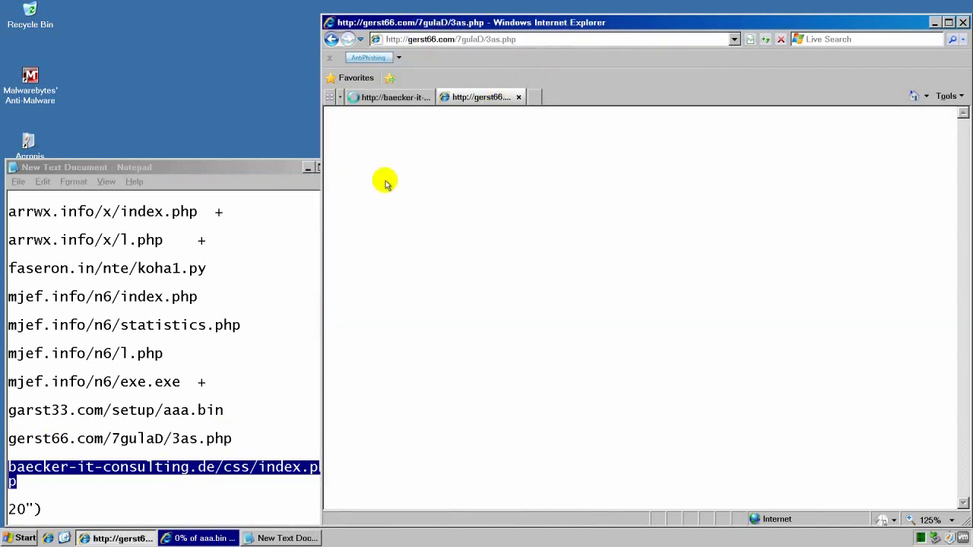
Step: Count the + marks through the whole address list and enter "+ 7" below the last line of the text document
click(234, 185)
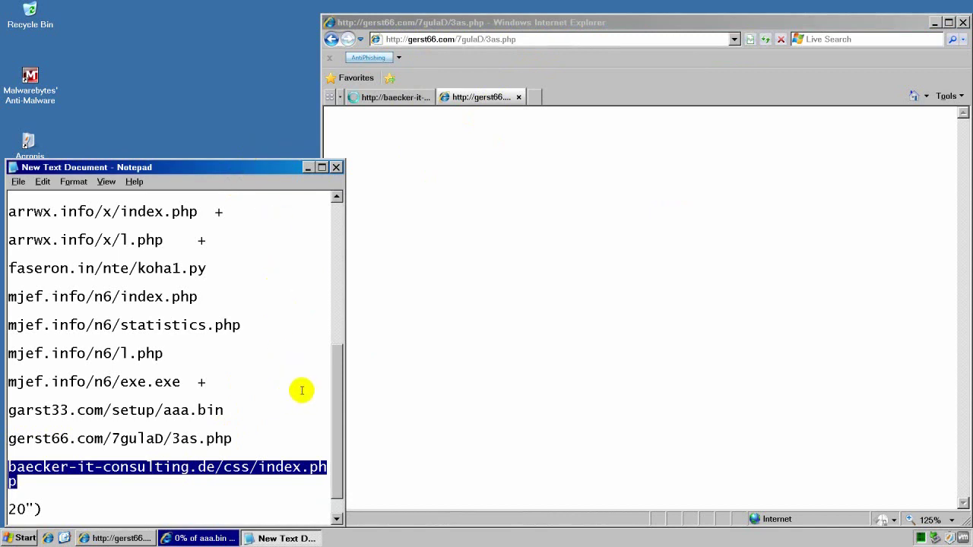
drag(340, 401, 330, 199)
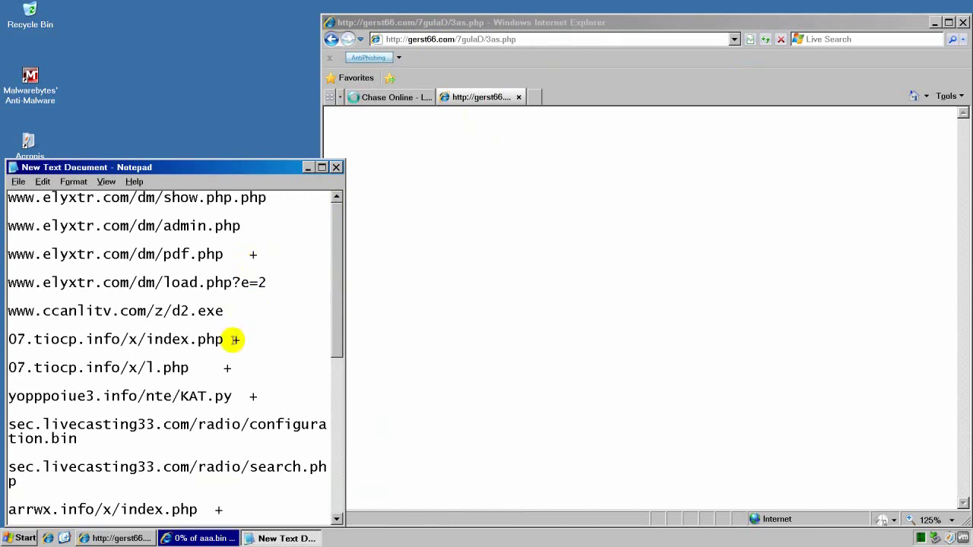
double_click(228, 370)
double_click(252, 396)
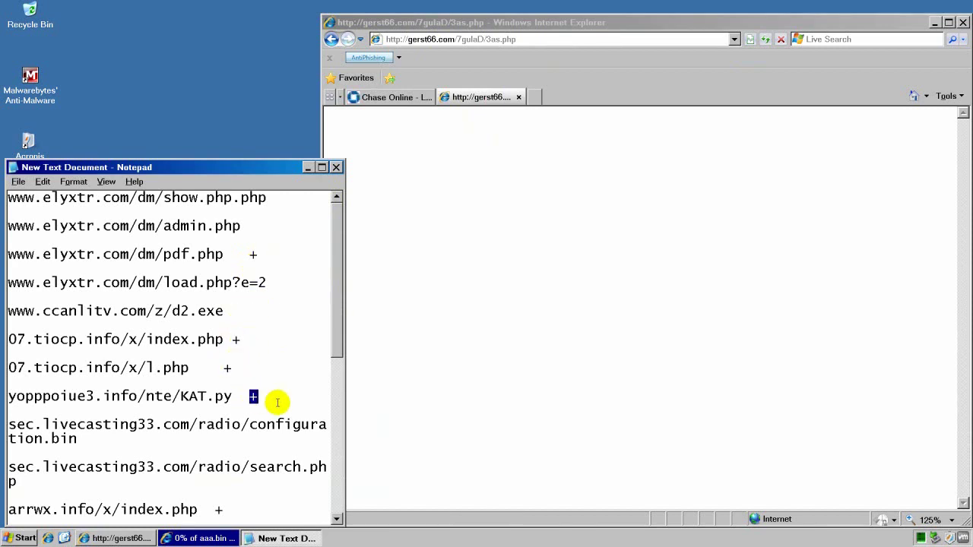
scroll(270, 399, down, 2)
double_click(218, 342)
double_click(201, 368)
scroll(233, 415, down, 1)
scroll(232, 415, down, 1)
double_click(199, 355)
click(80, 485)
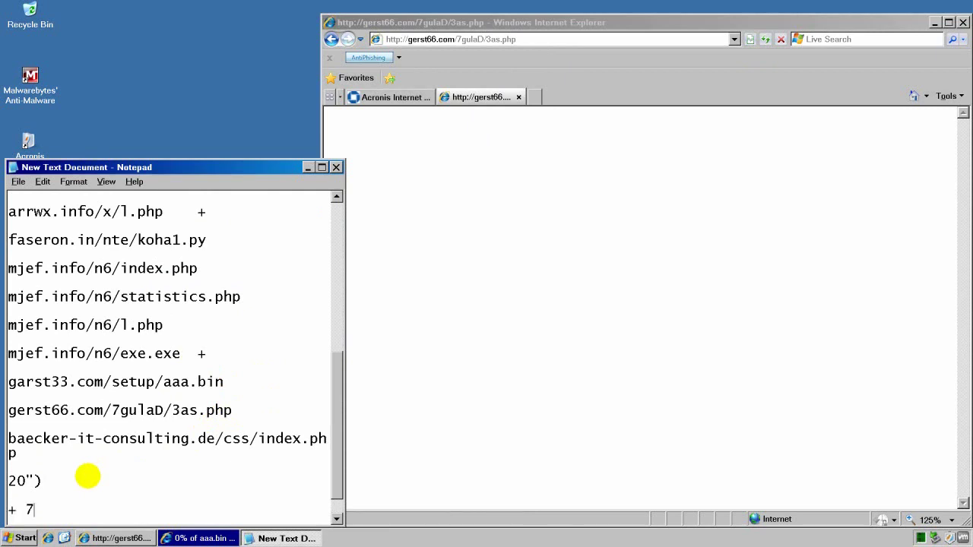
Step: Copy faseron.in/nte/koha1.py from the text document and load it in the gerst66.com browser tab
scroll(229, 353, up, 1)
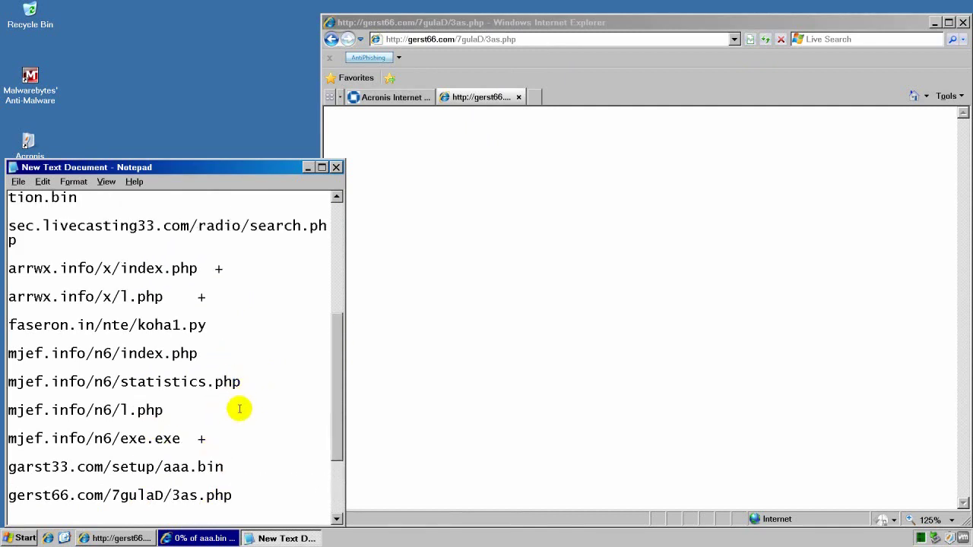
drag(243, 326, 5, 327)
key(ctrl+c)
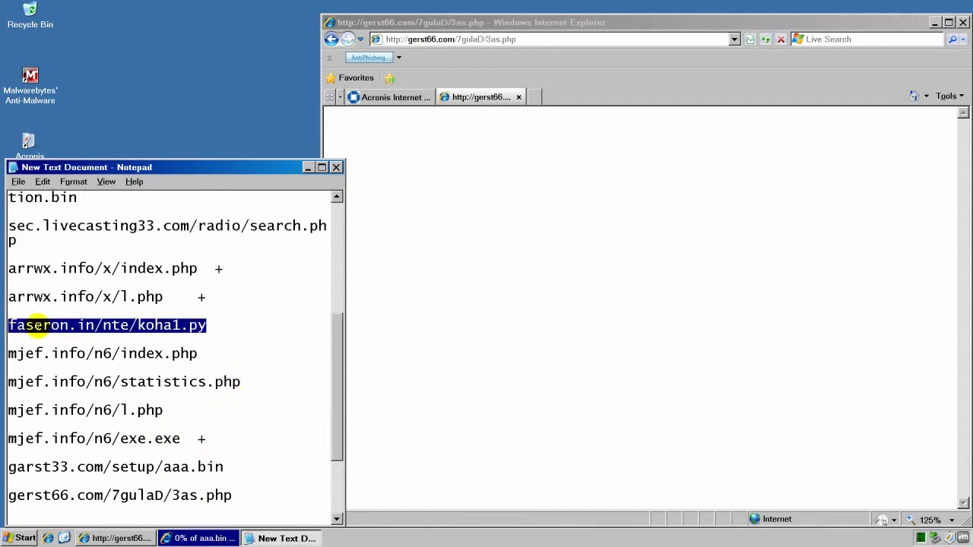
click(445, 39)
double_click(445, 40)
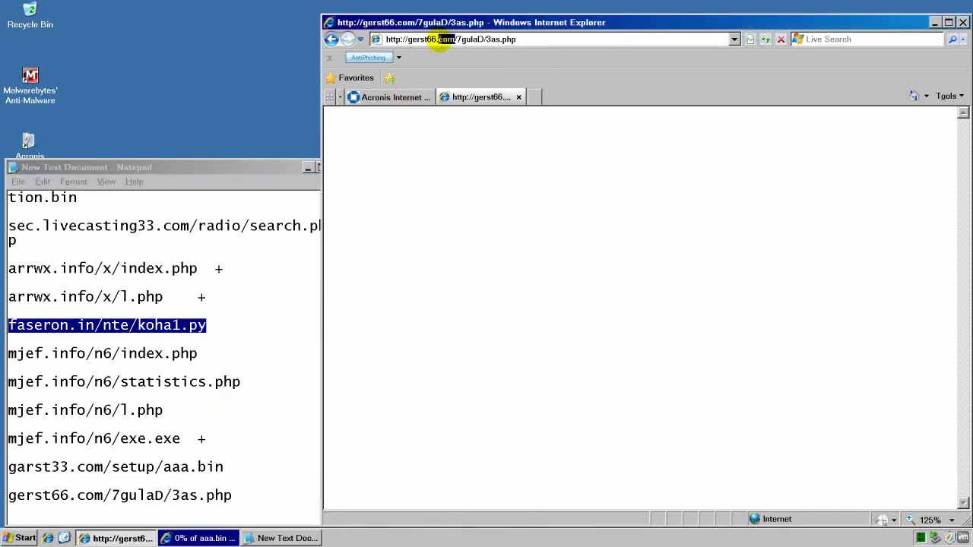
click(444, 40)
key(ctrl+v)
key(Return)
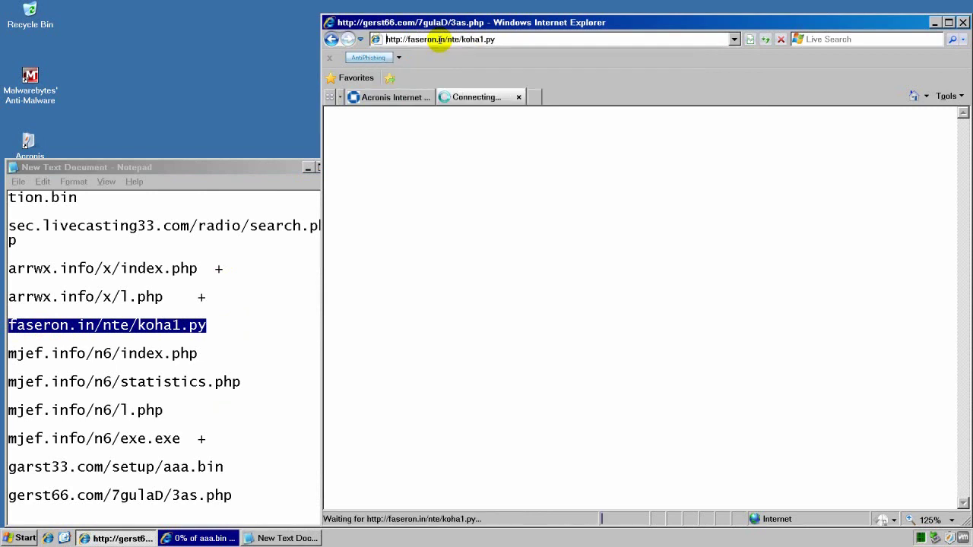
Step: Switch to the browser tab showing baecker-it-consulting.de/css/index.php and close it
click(353, 97)
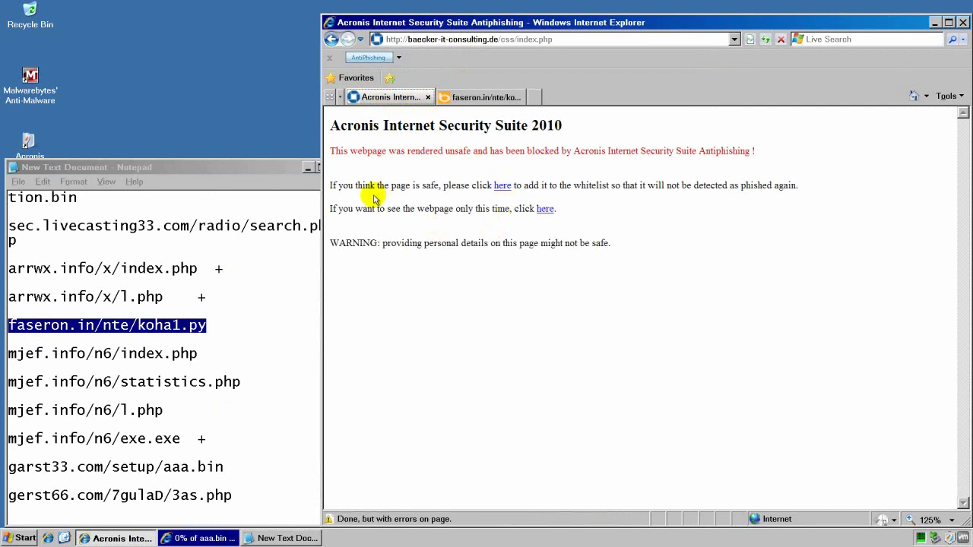
click(428, 97)
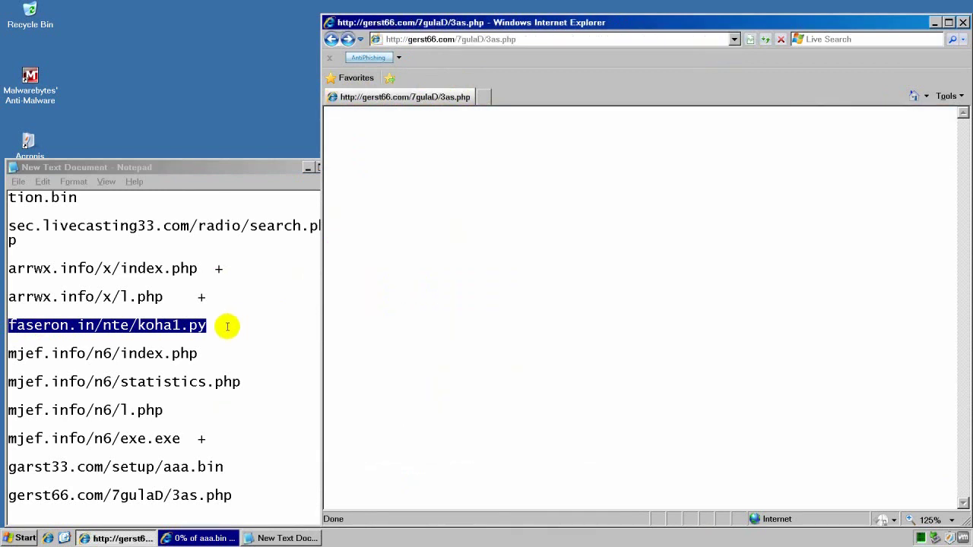
Step: Delete the faseron.in/nte/koha1.py address and its leftover blank lines from the text document
key(alt+Tab)
key(Delete)
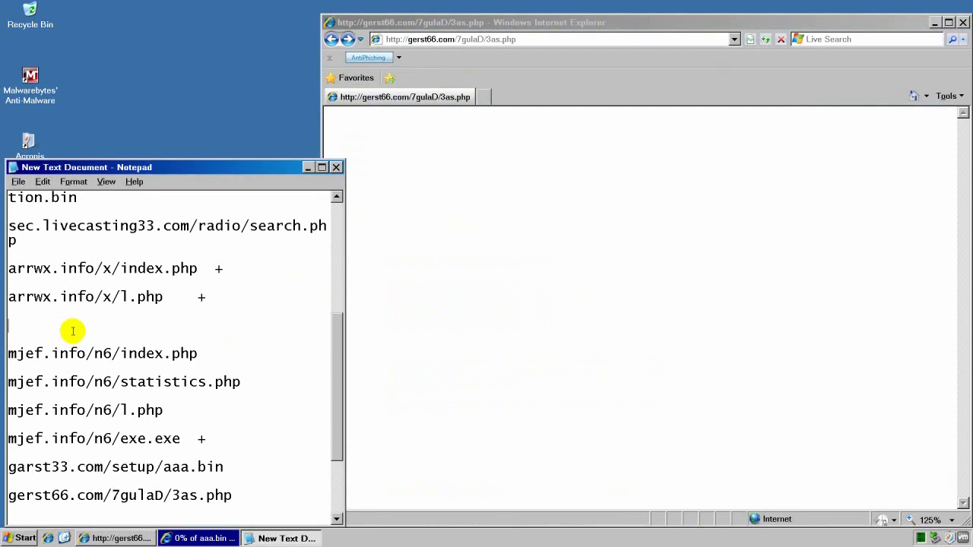
key(BackSpace)
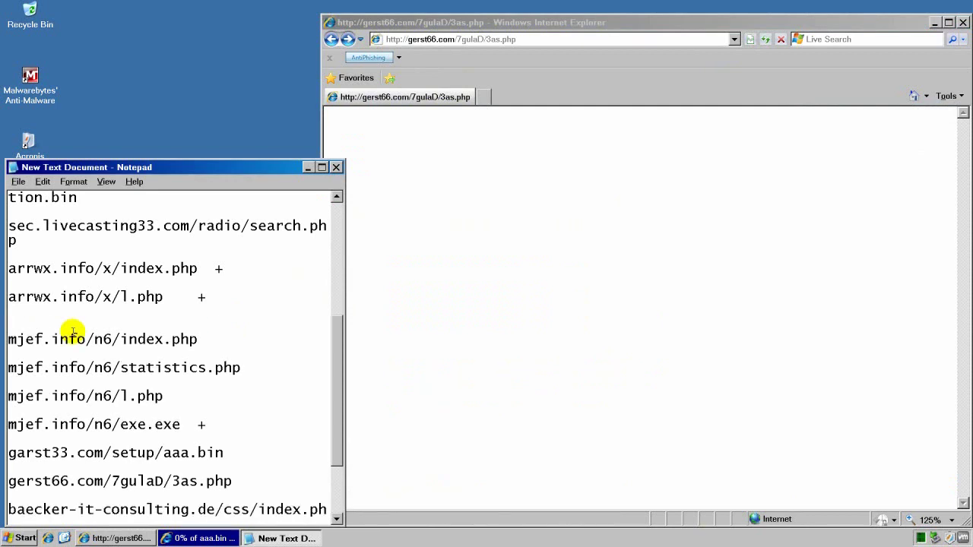
key(BackSpace)
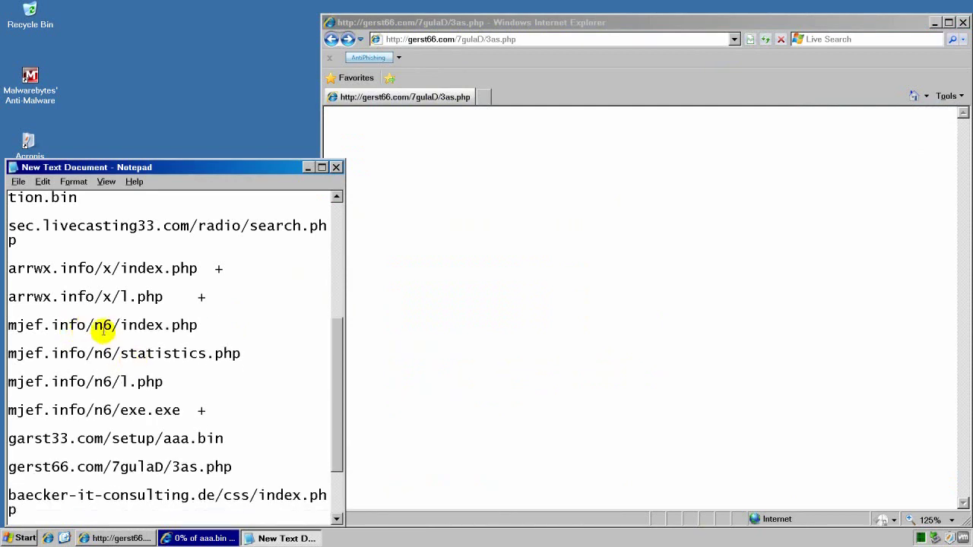
Step: Copy mjef.info/n6/index.php from the text document and load it in the remaining browser tab
triple_click(105, 324)
key(ctrl+c)
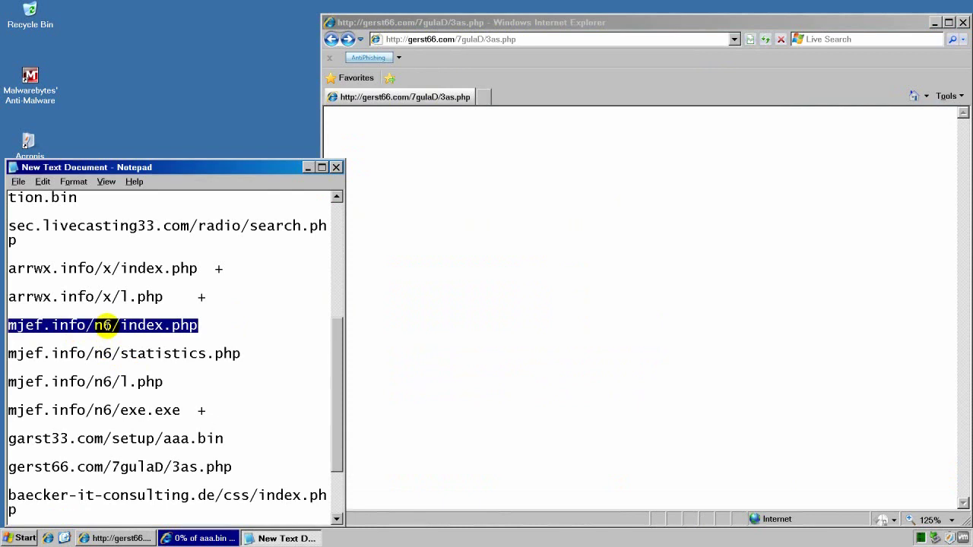
click(448, 39)
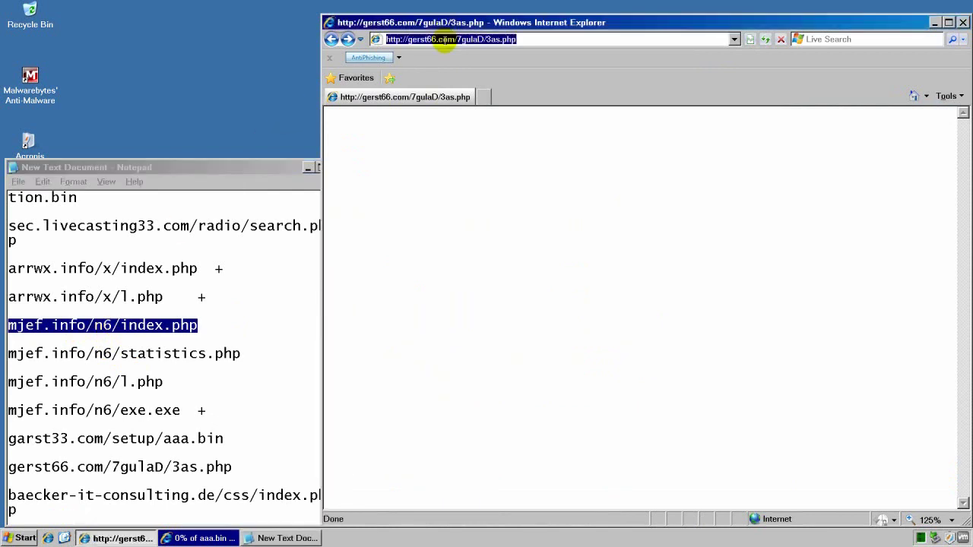
key(ctrl+v)
key(Return)
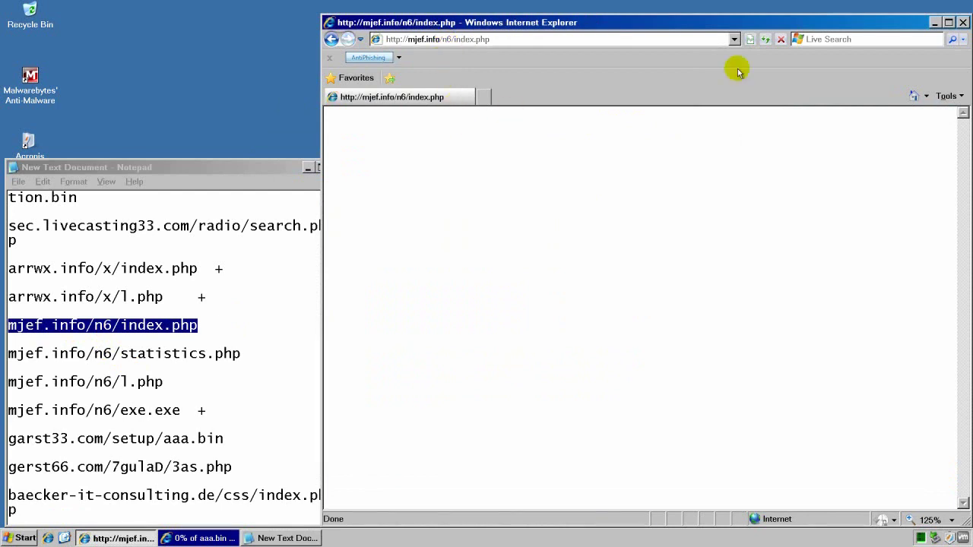
Step: Reload mjef.info/n6/index.php, look through the Windows File Association page for the .bin file type, and close that page's window
click(766, 40)
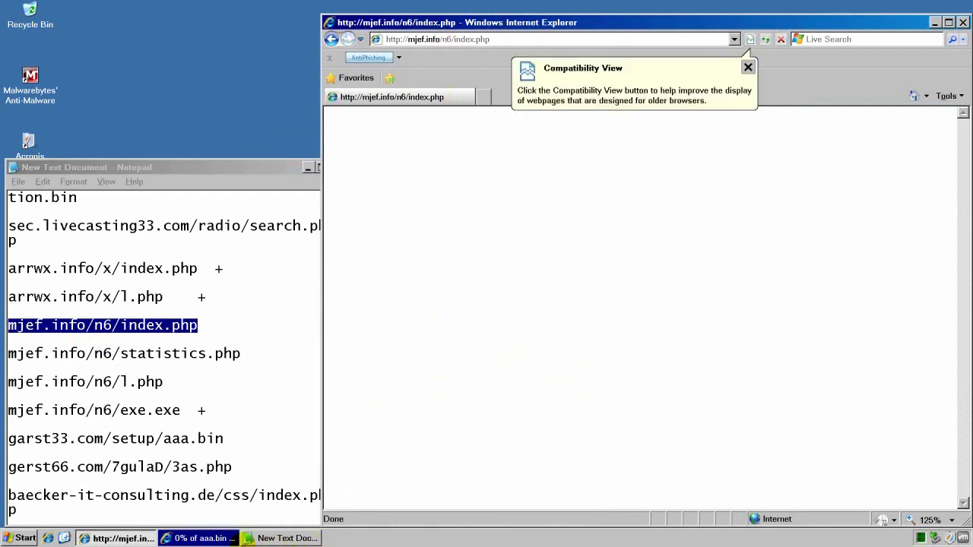
click(465, 283)
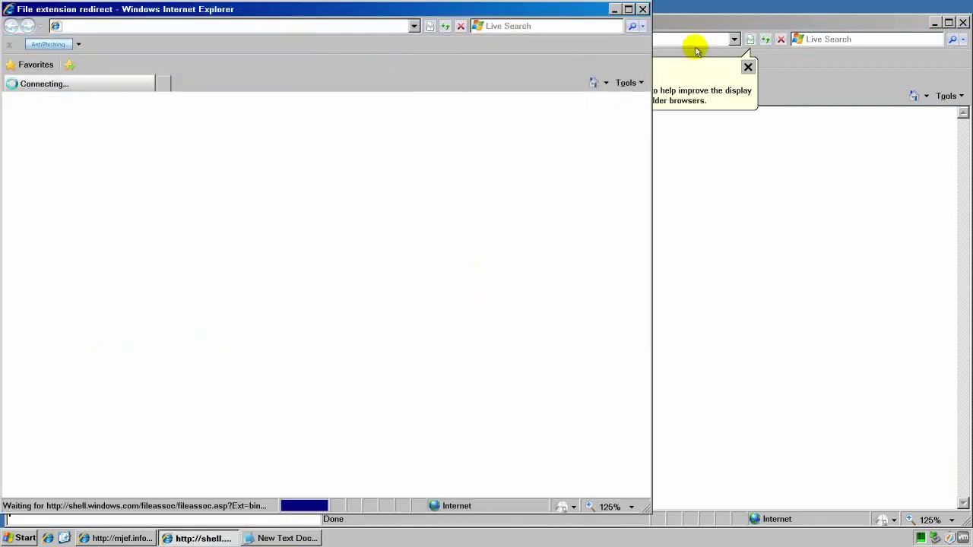
click(734, 24)
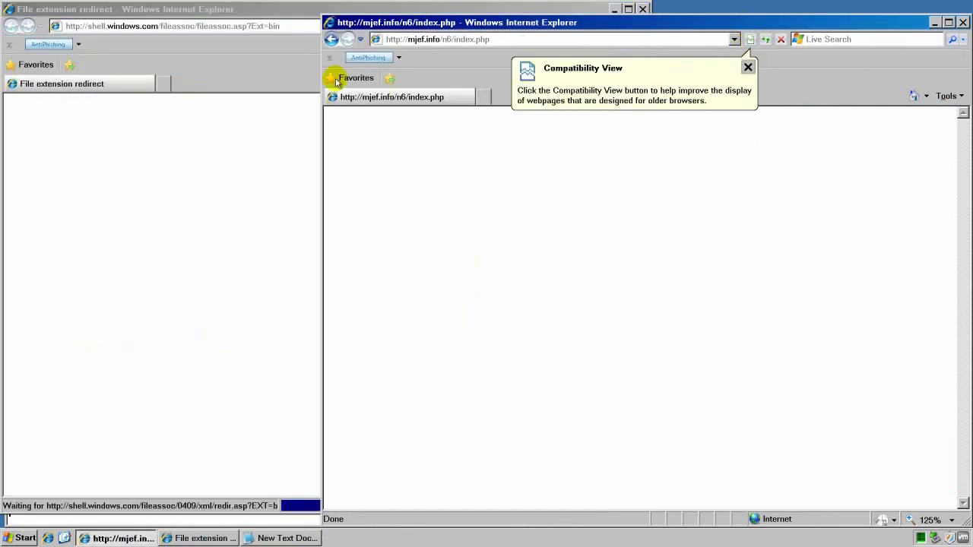
click(225, 79)
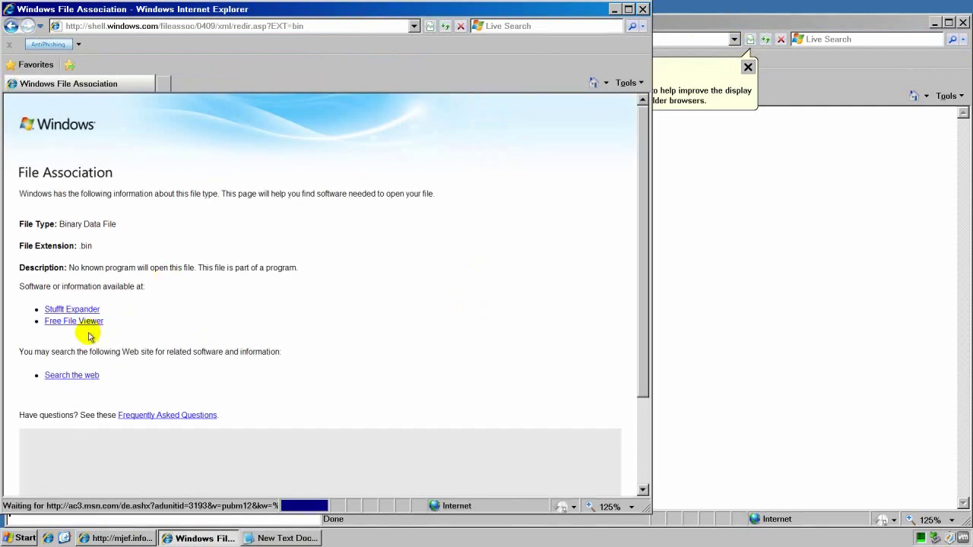
scroll(87, 319, down, 3)
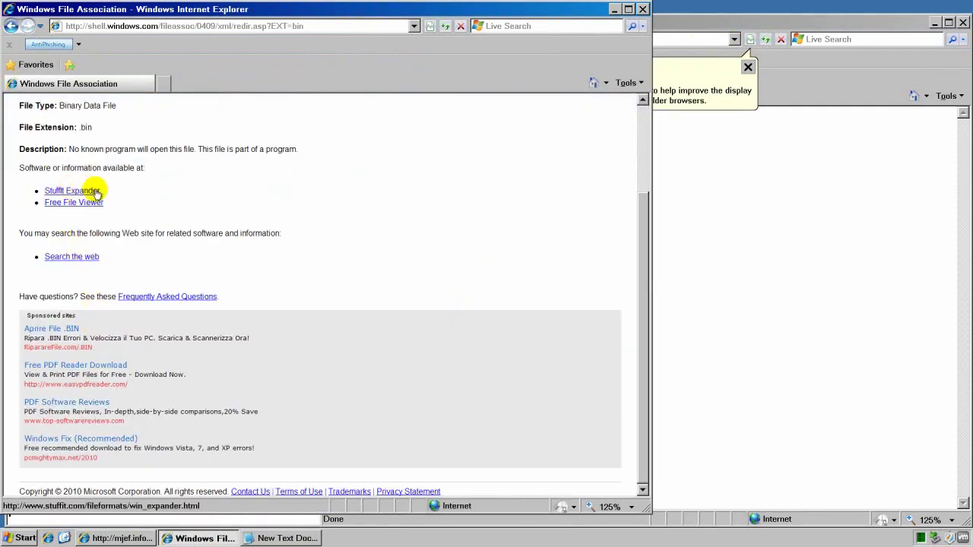
click(642, 9)
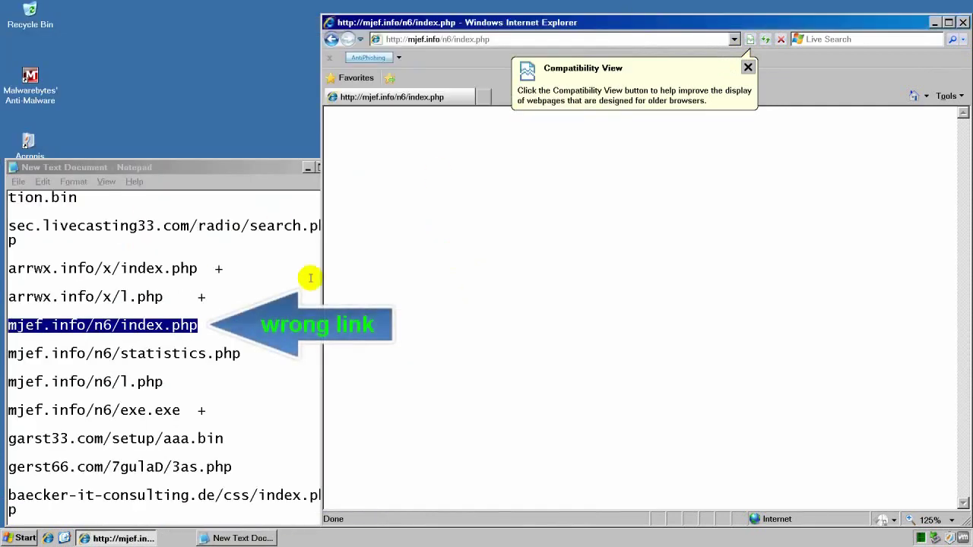
Step: Delete the mjef.info/n6/index.php address and its leftover blank lines from the text document
drag(199, 325, 8, 327)
key(Delete)
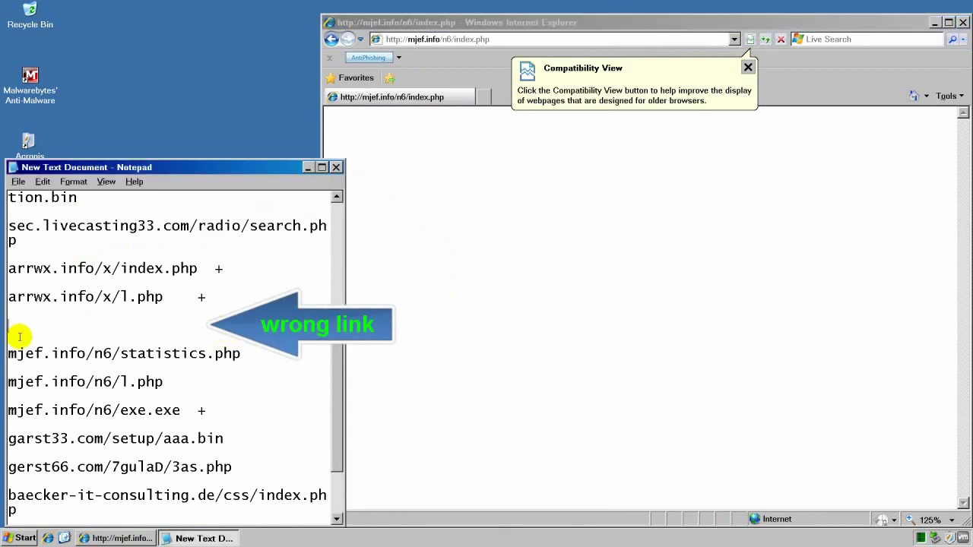
key(Delete)
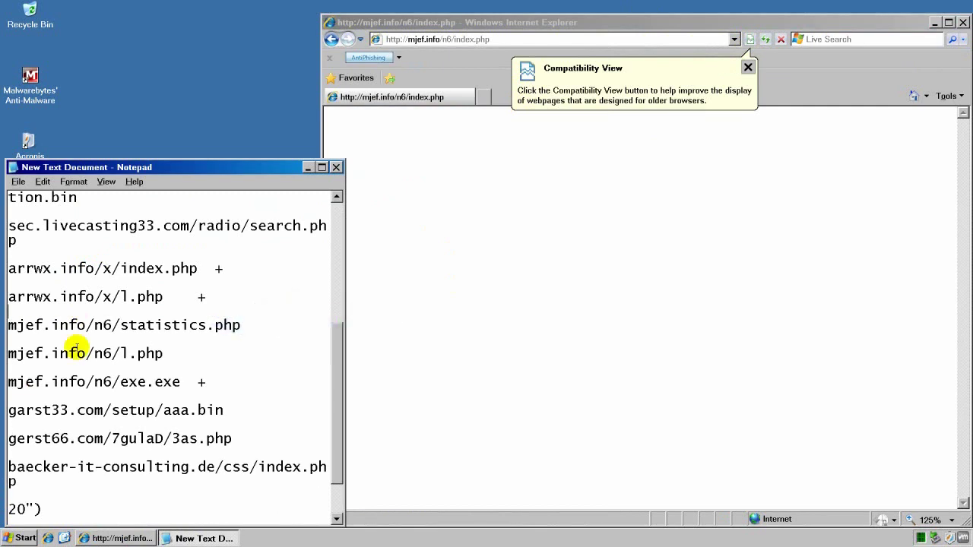
Step: Load mjef.info/n6/statistics.php and mjef.info/n6/l.php from the text document in the browser, and dismiss the error message
double_click(184, 327)
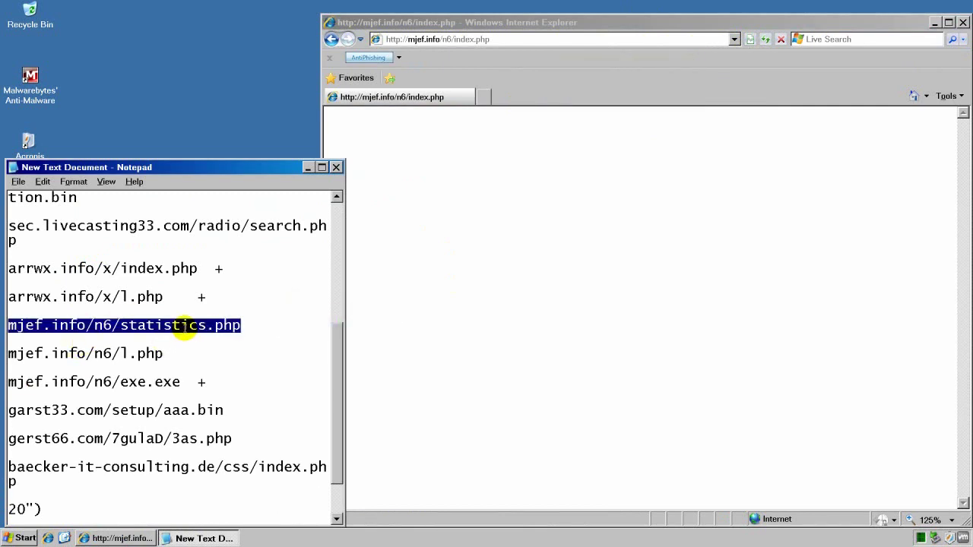
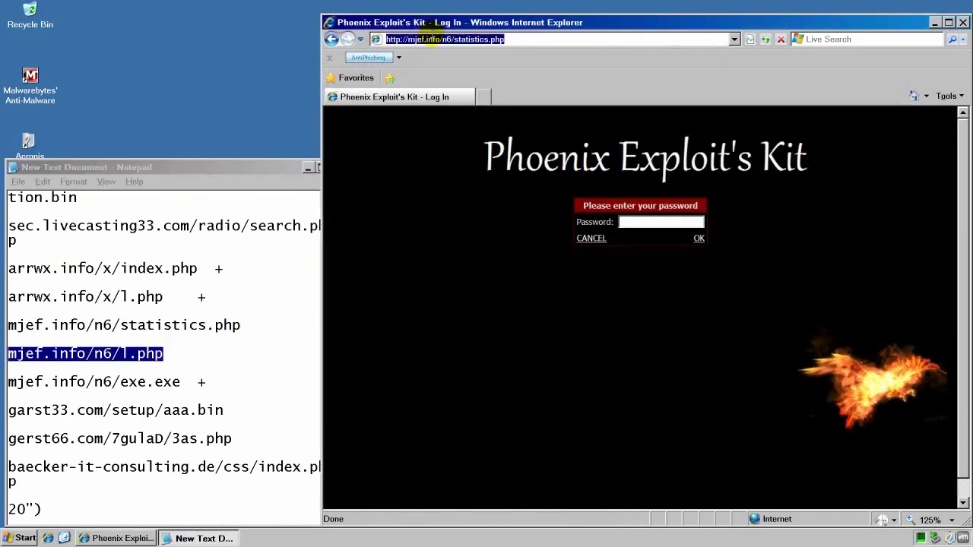
click(432, 38)
text(mjef.info/n6/l.php)
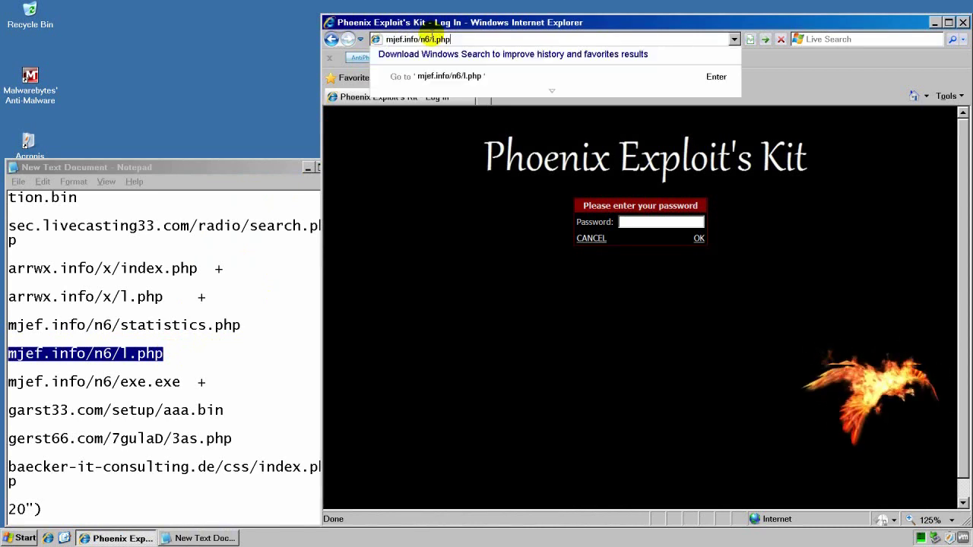
key(Return)
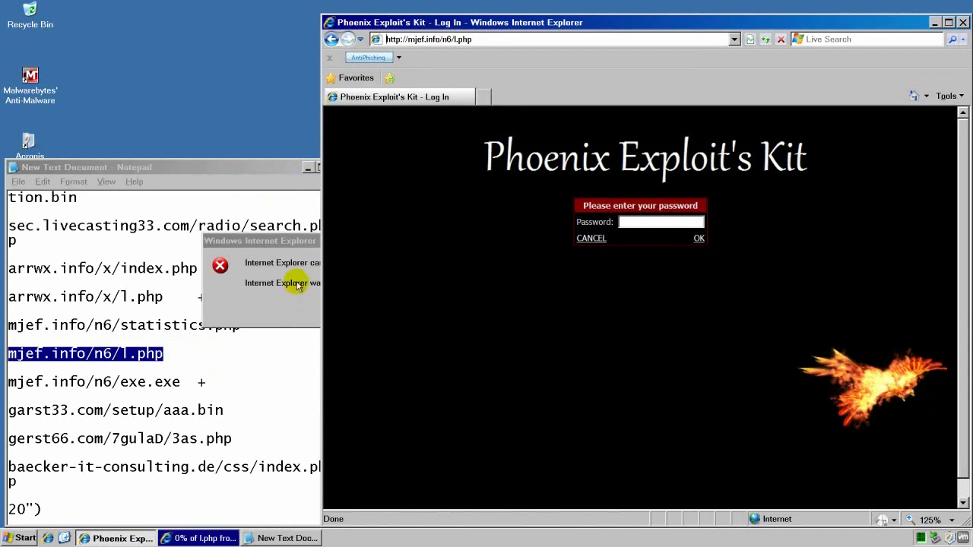
click(484, 310)
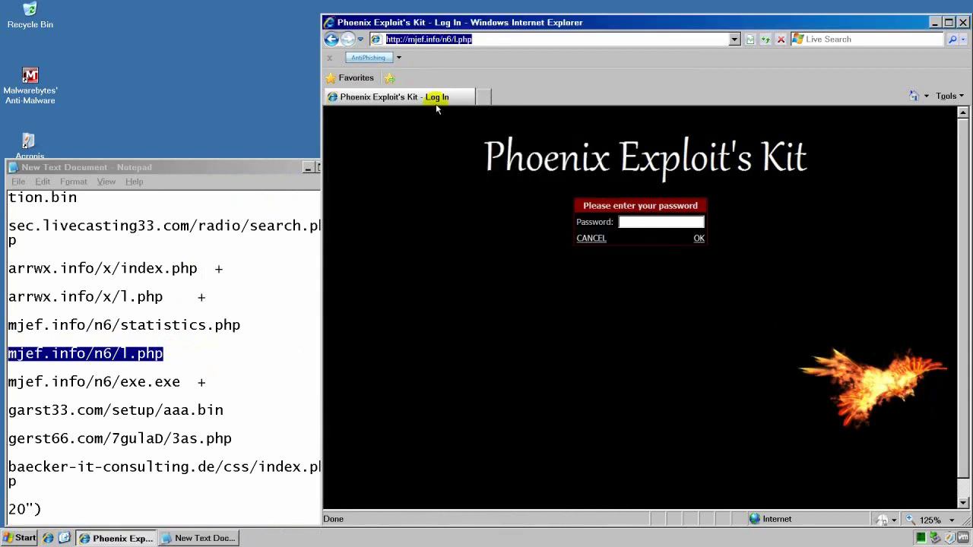
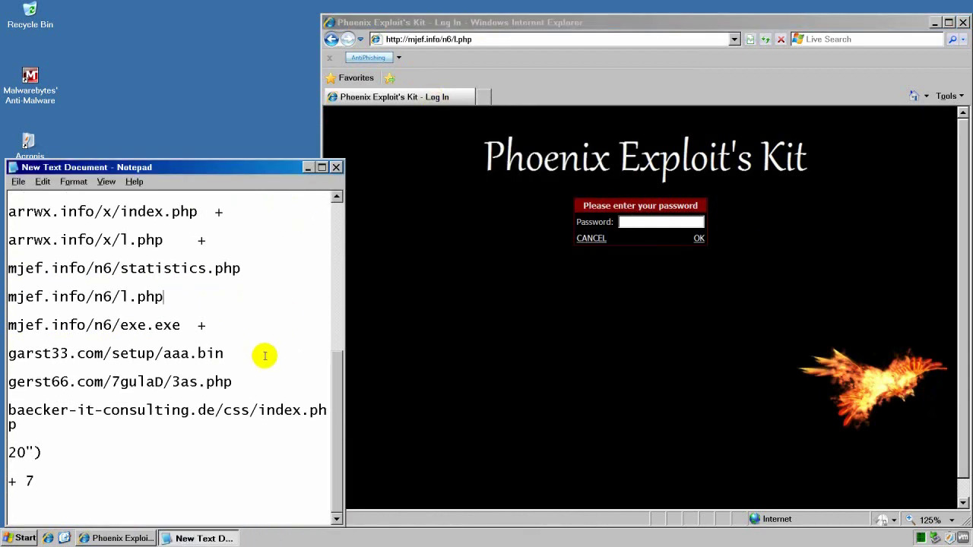
Step: Review the remaining addresses in the text document and add the missed count -11 after "+ 7" on the last line
scroll(263, 355, up, 3)
scroll(263, 346, down, 3)
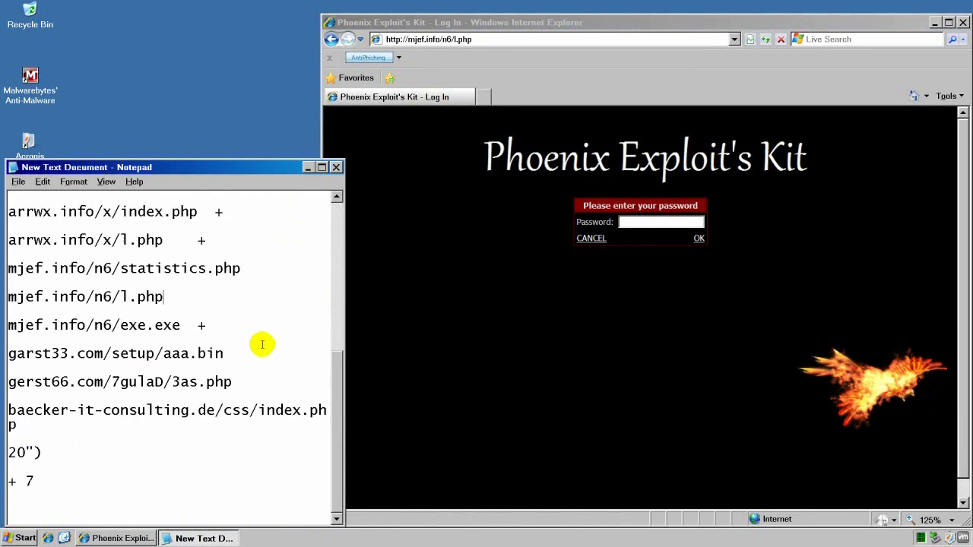
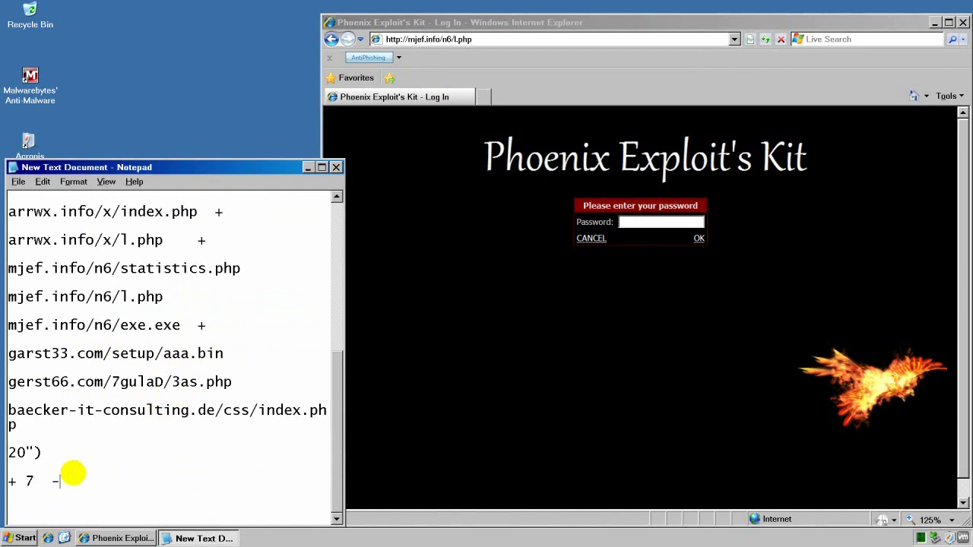
text(-11)
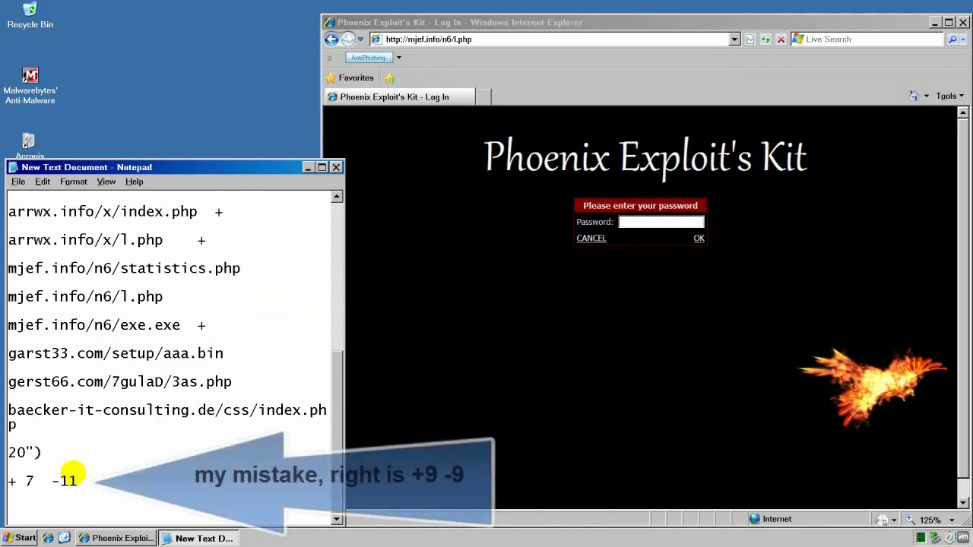
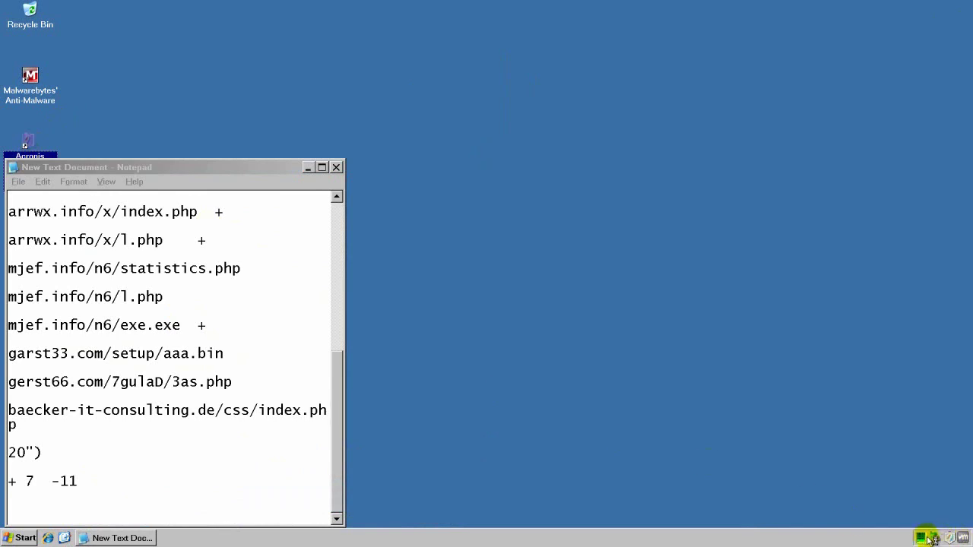
Step: Bring up Windows Task Manager beside the security suite and close the text document
double_click(923, 539)
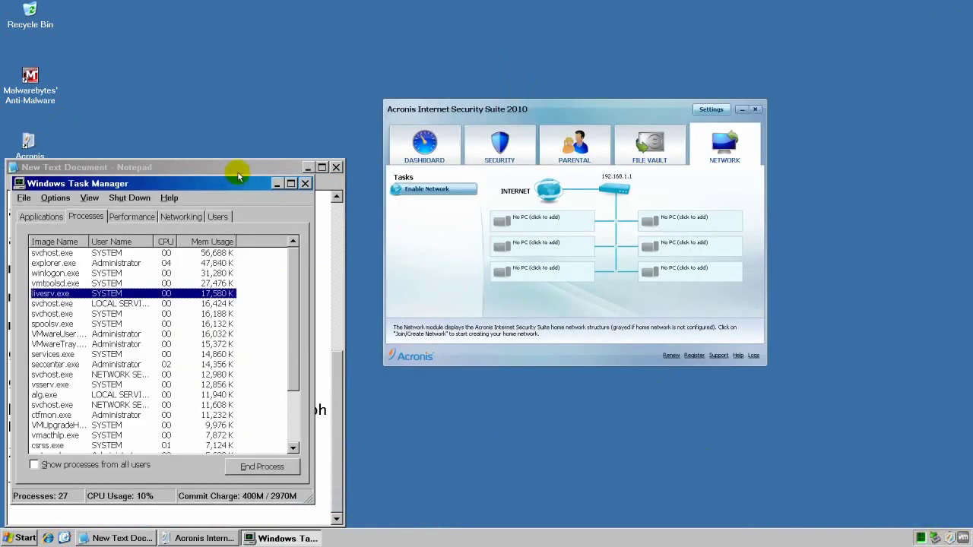
click(238, 170)
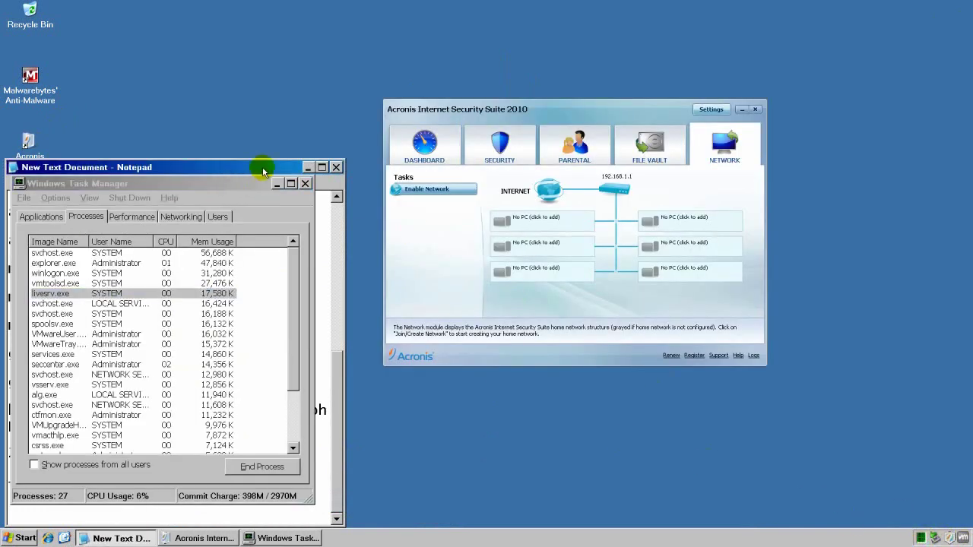
click(337, 168)
click(429, 309)
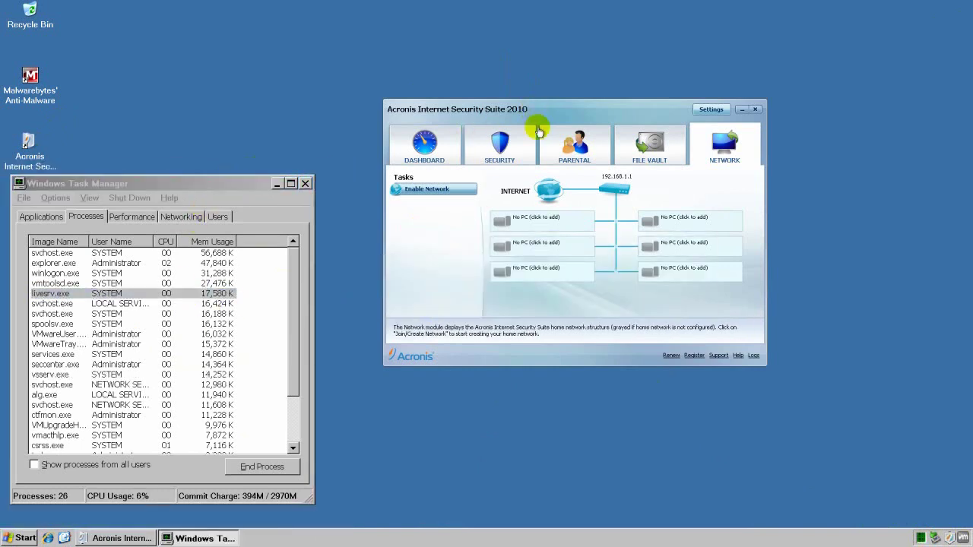
Step: Check the module status on the security suite's dashboard and start a Deep System Scan
click(426, 145)
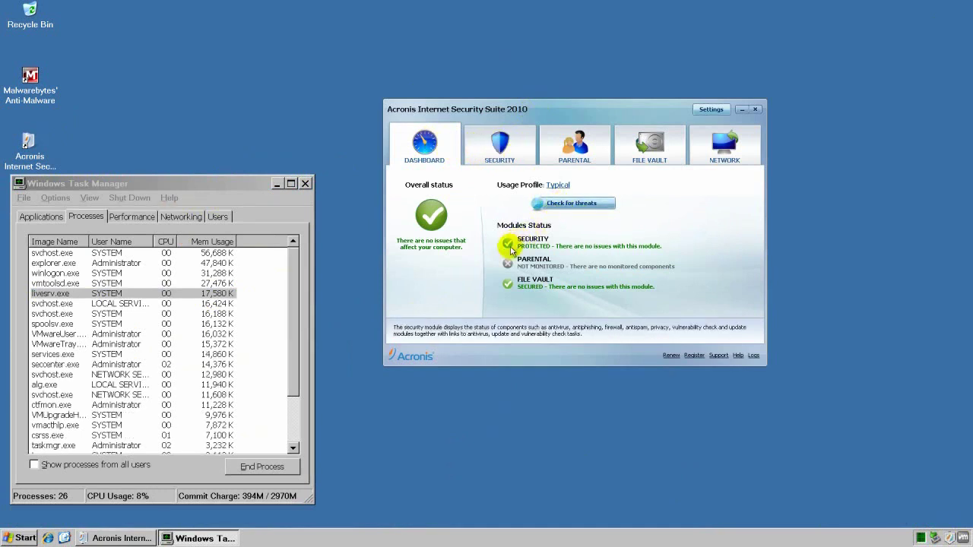
click(487, 156)
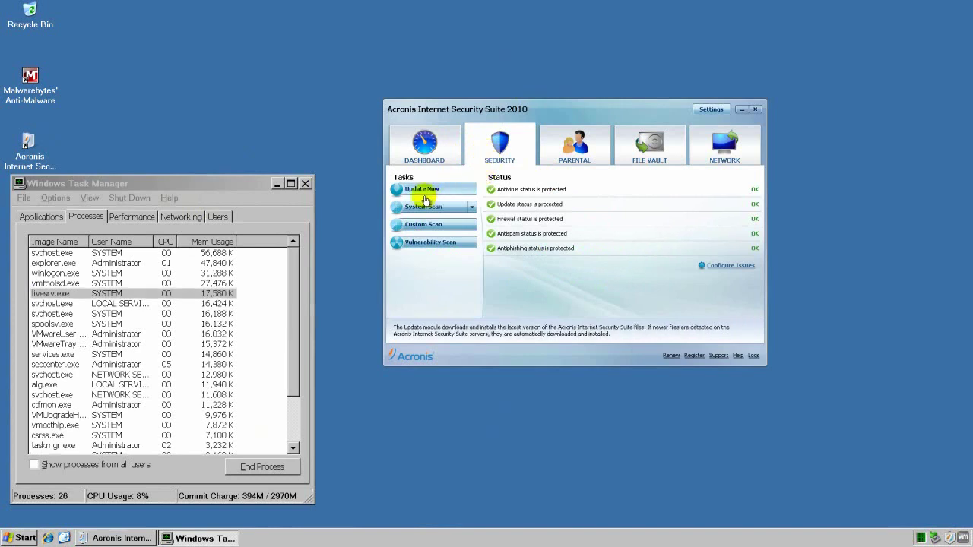
click(470, 210)
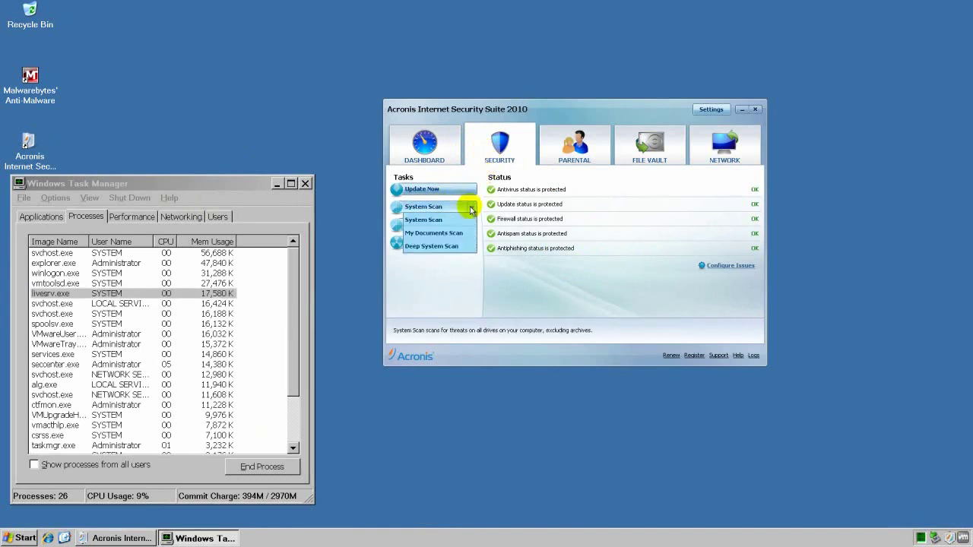
click(430, 246)
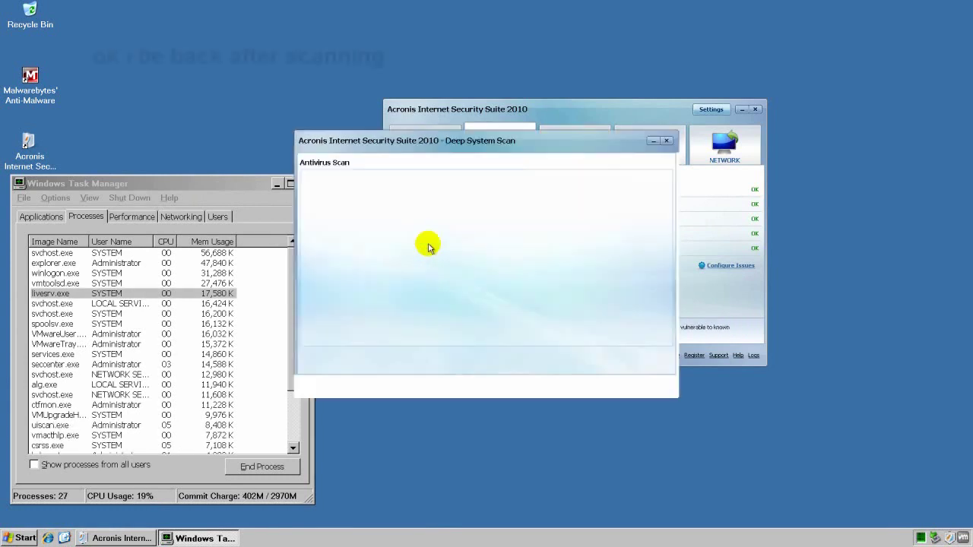
Step: Minimize Windows Task Manager and refresh the desktop while the scan runs
click(256, 199)
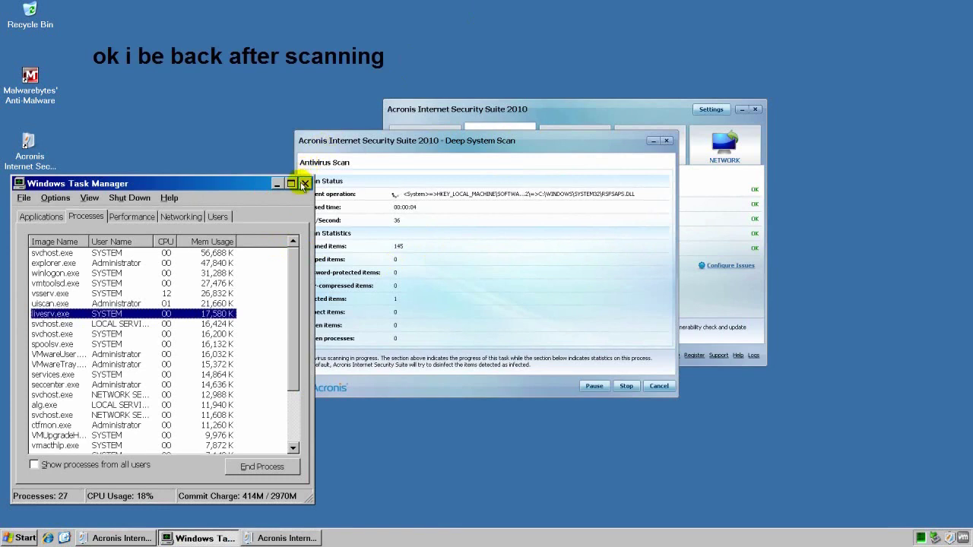
click(276, 184)
right_click(94, 114)
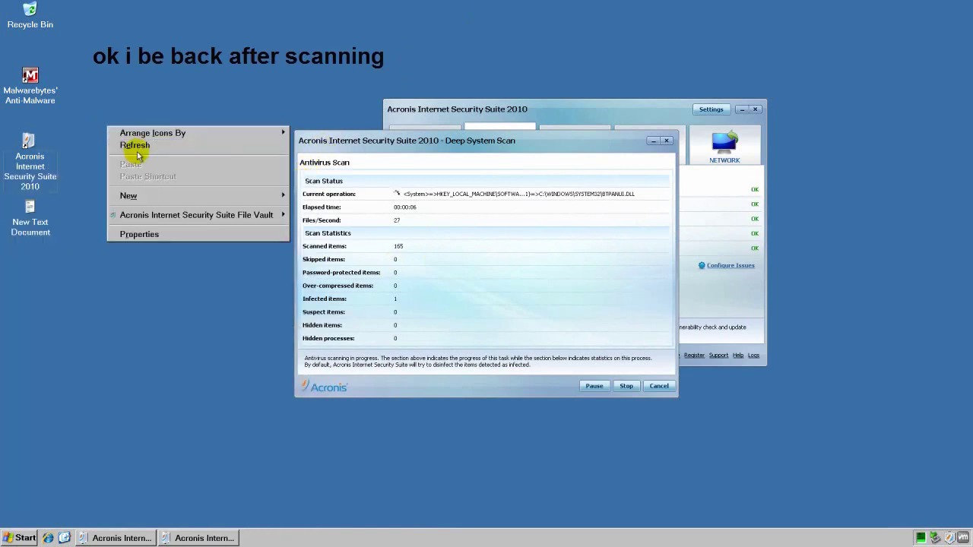
click(135, 147)
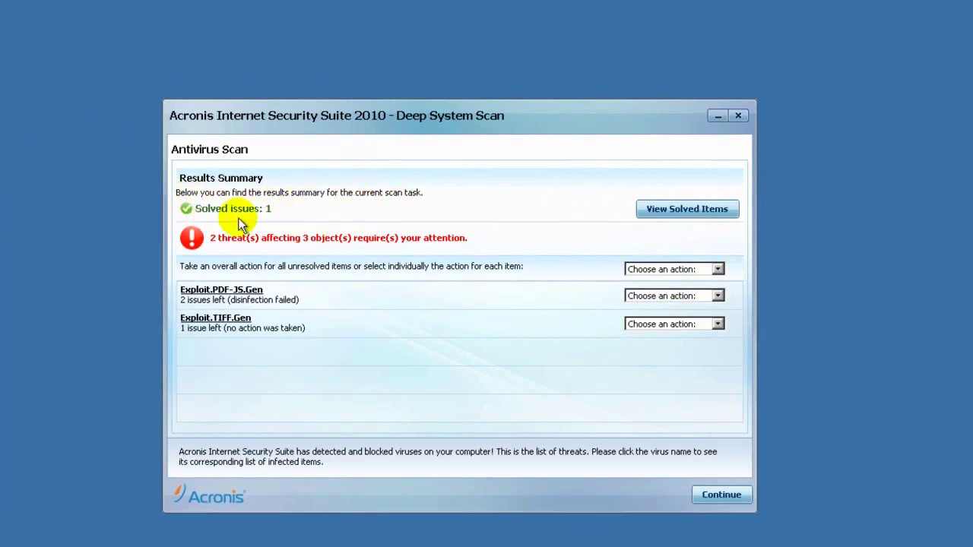
Step: Examine the scan's solved items and the infected files listed under Exploit.PDF-JS.Gen and Exploit.TIFF.Gen
click(705, 210)
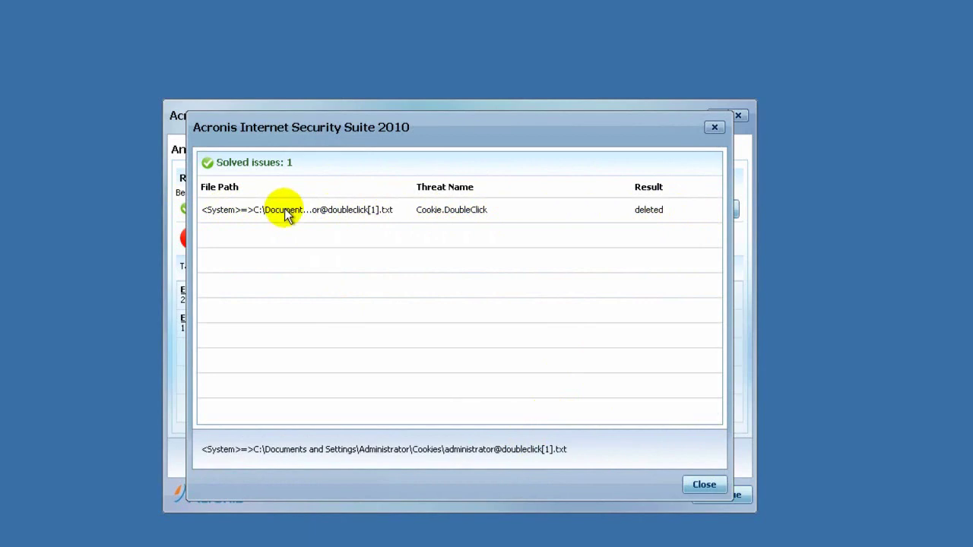
click(701, 484)
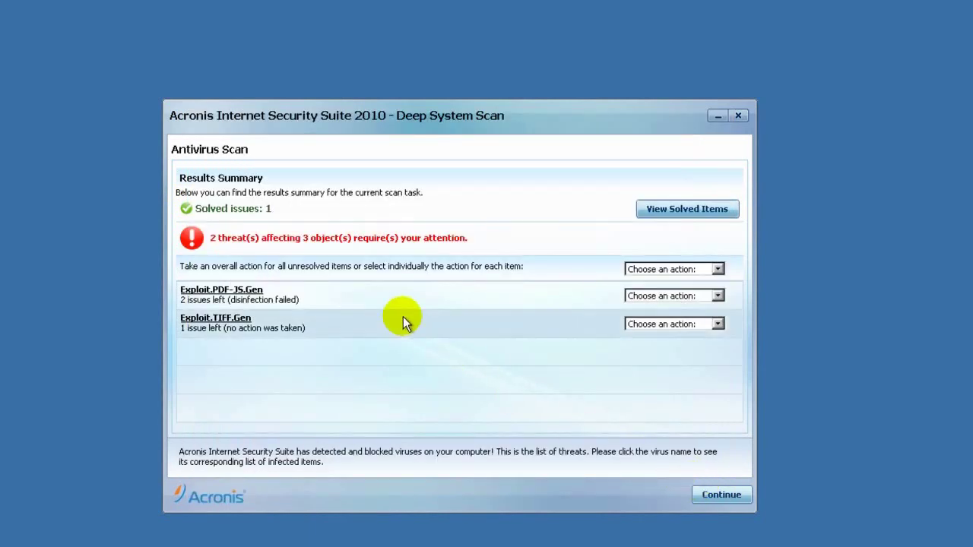
click(245, 296)
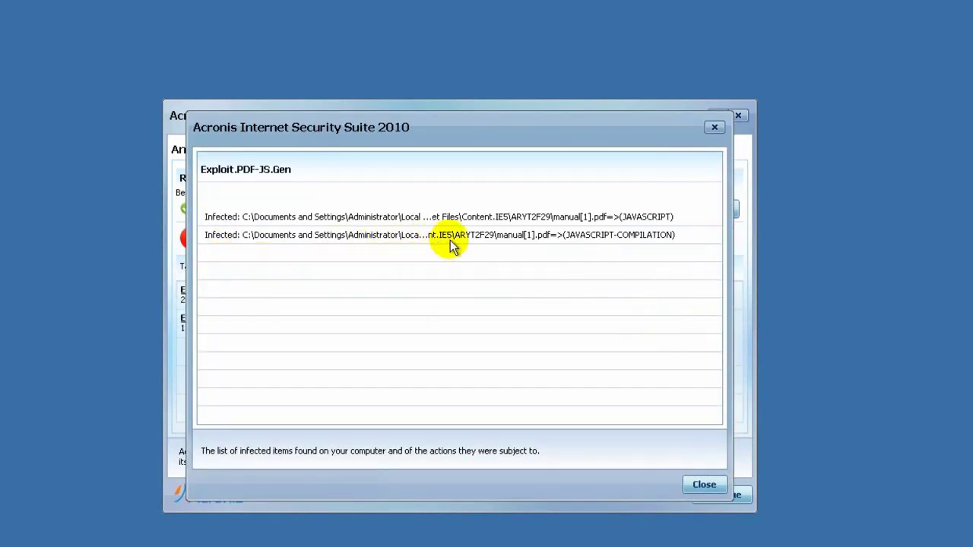
mouse_move(600, 240)
mouse_move(600, 222)
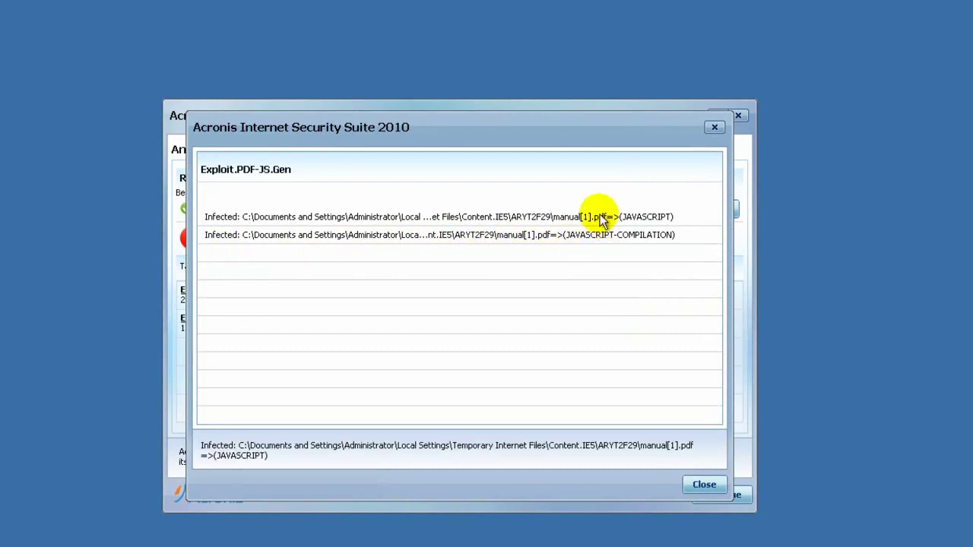
click(702, 484)
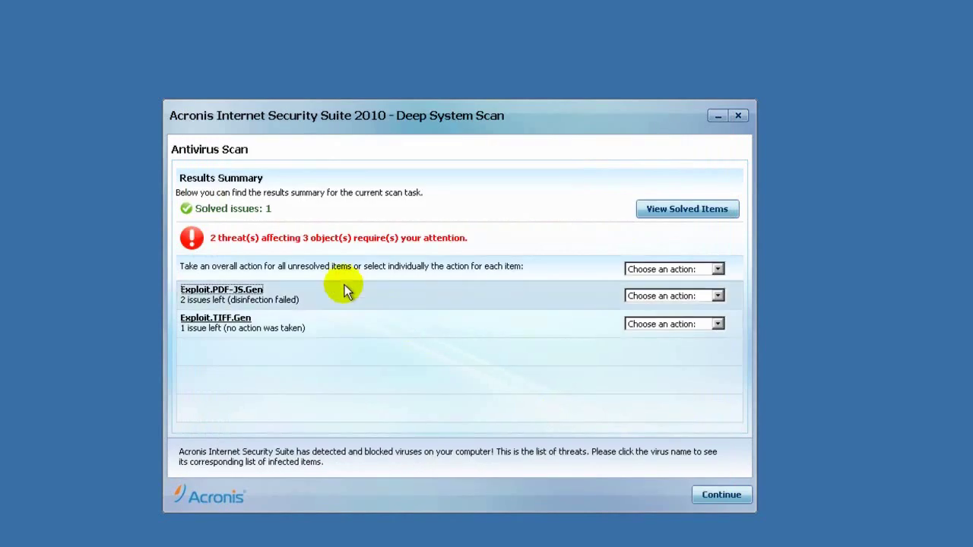
click(221, 319)
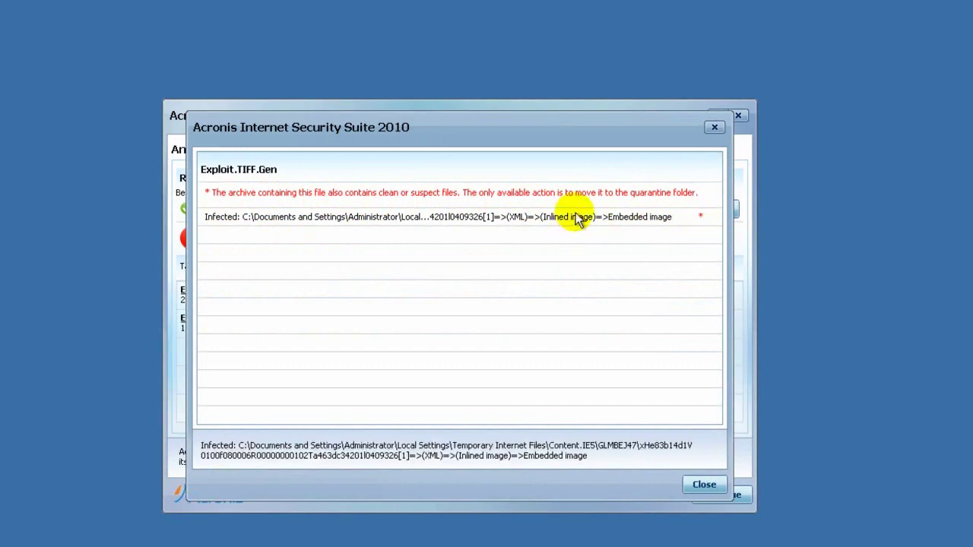
click(699, 486)
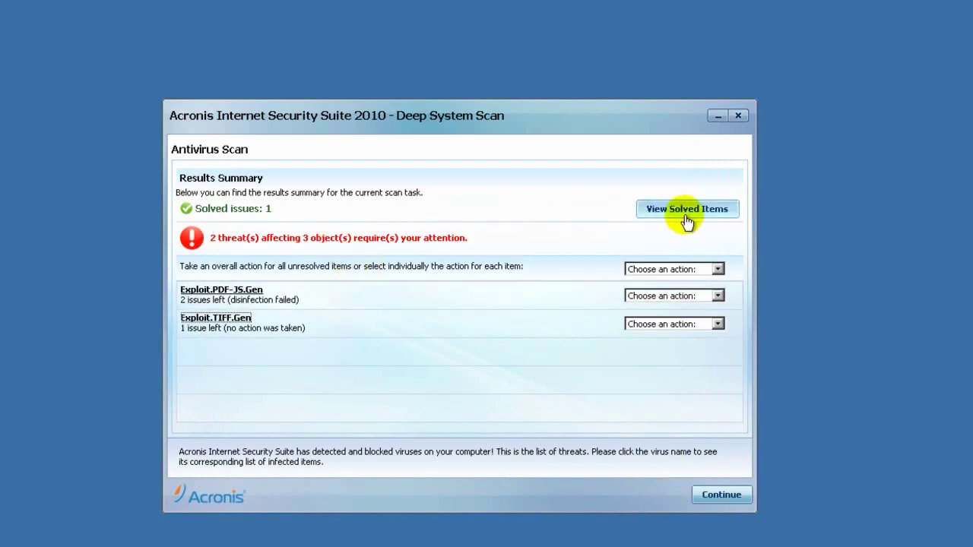
Step: Apply the Delete action to all unresolved threats in the Deep System Scan results and continue
click(717, 270)
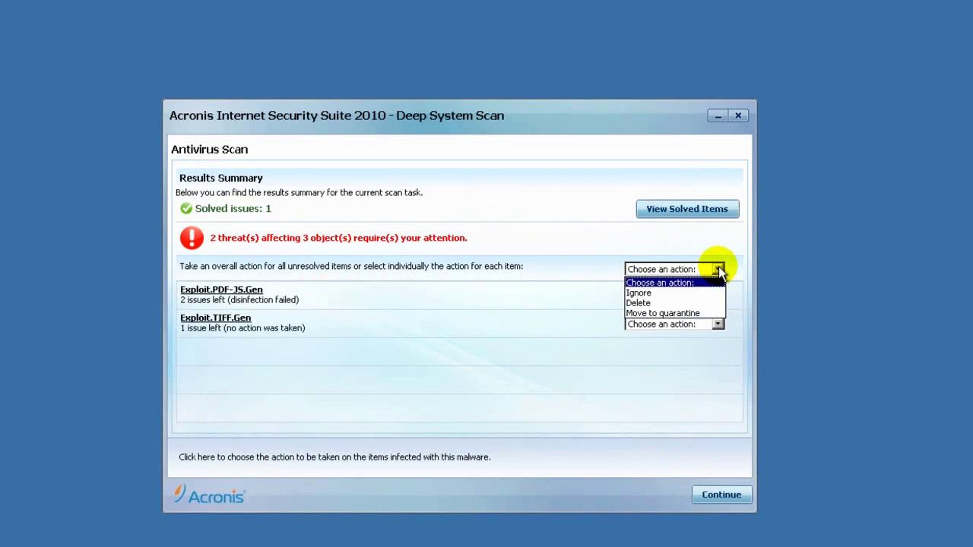
click(674, 303)
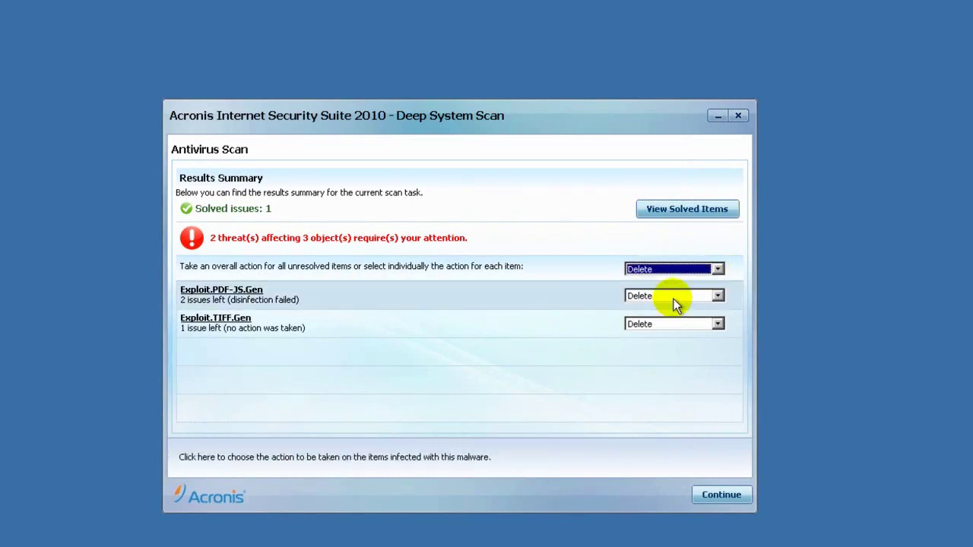
click(731, 493)
click(732, 493)
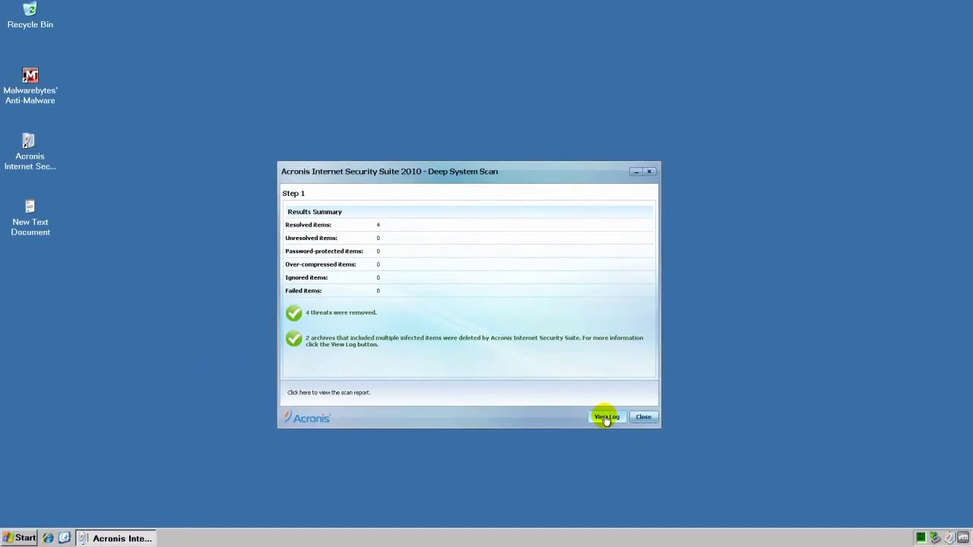
Step: Open the Deep System Scan log and close the scan results window
click(606, 417)
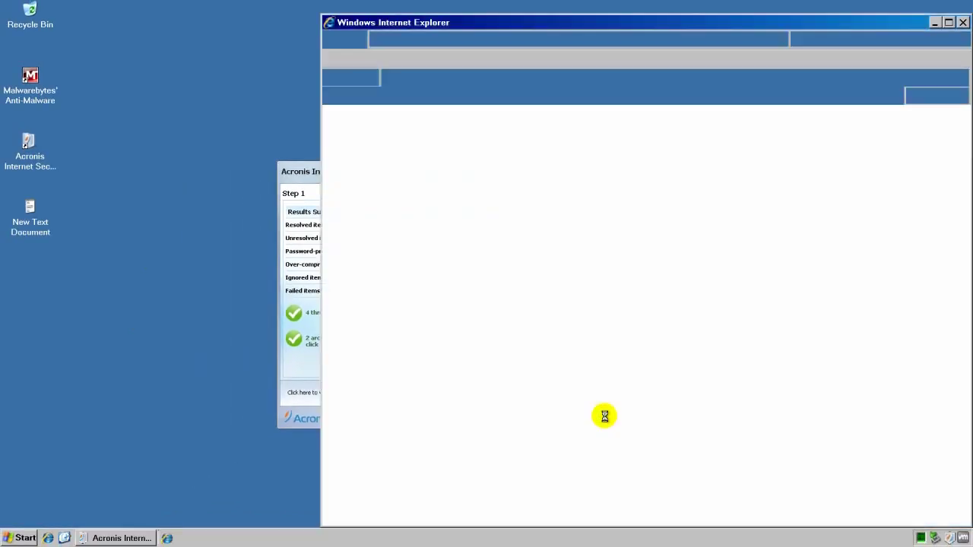
click(317, 171)
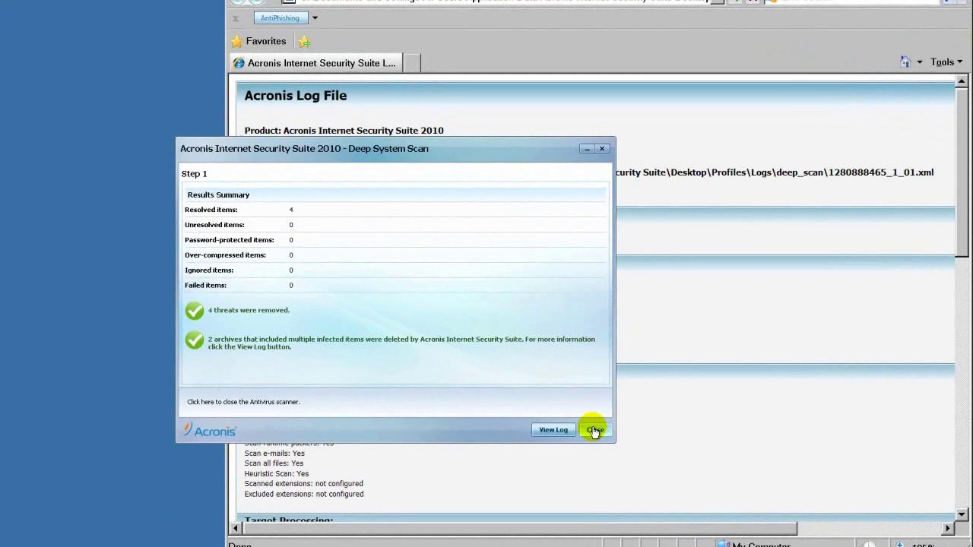
click(595, 431)
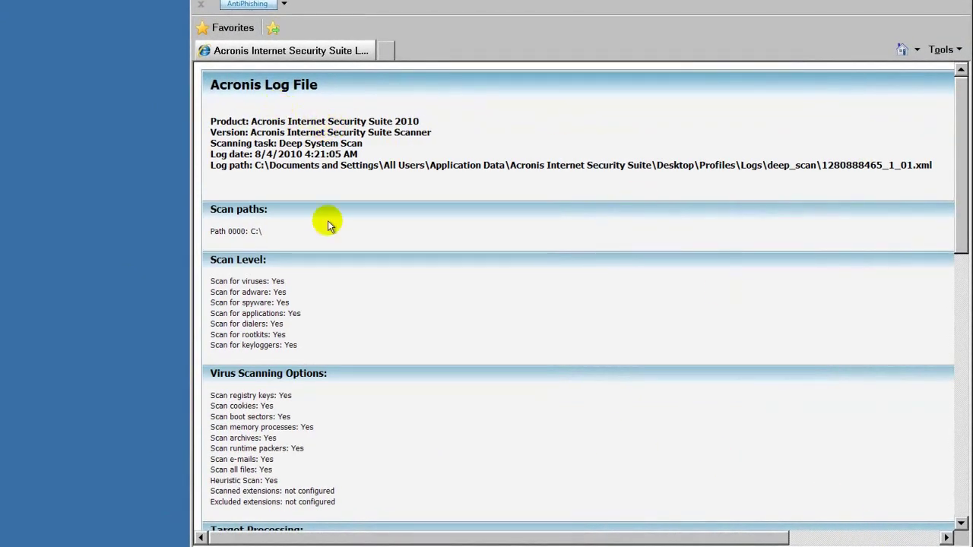
Step: Review the log's scan options, engine summary, statistics and resolved issues, then close the log file
scroll(309, 315, down, 5)
scroll(311, 322, up, 3)
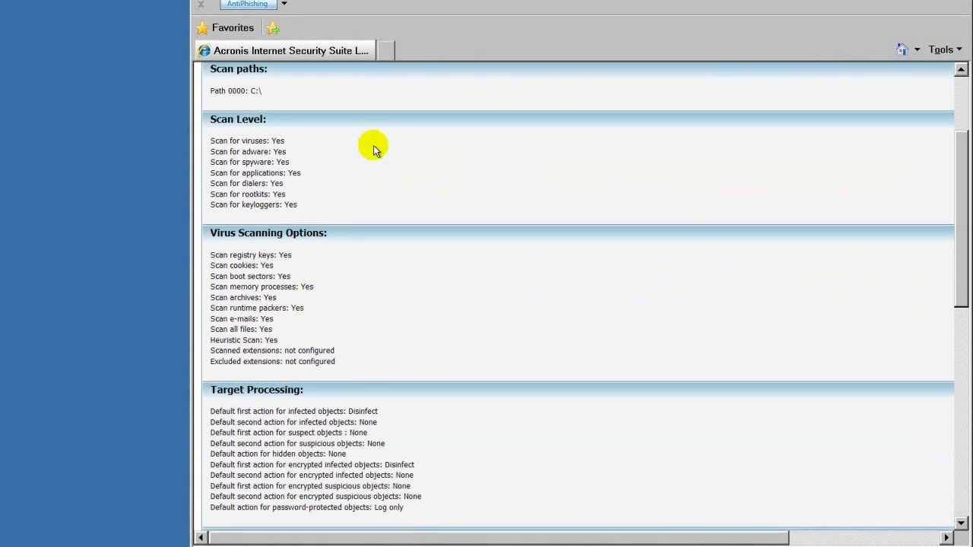
scroll(400, 210, down, 5)
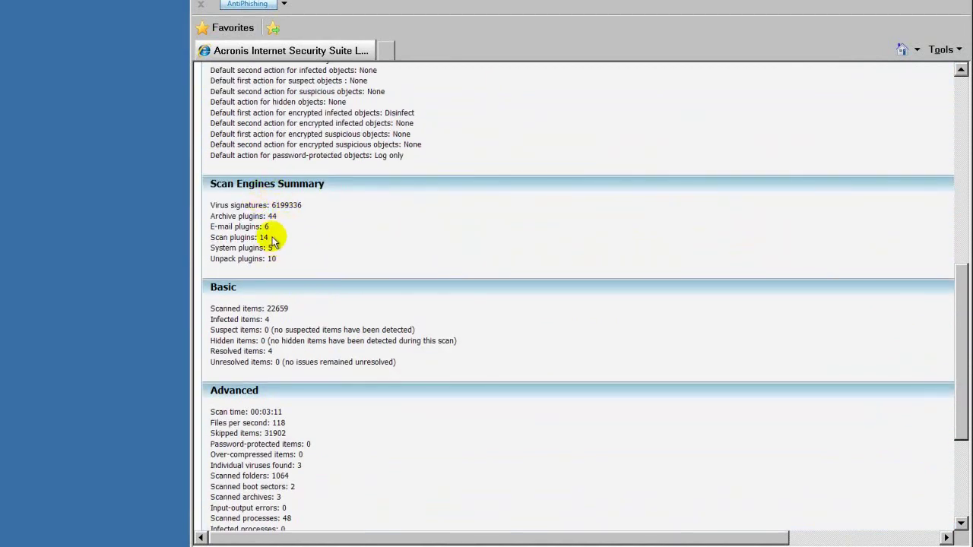
scroll(347, 252, up, 3)
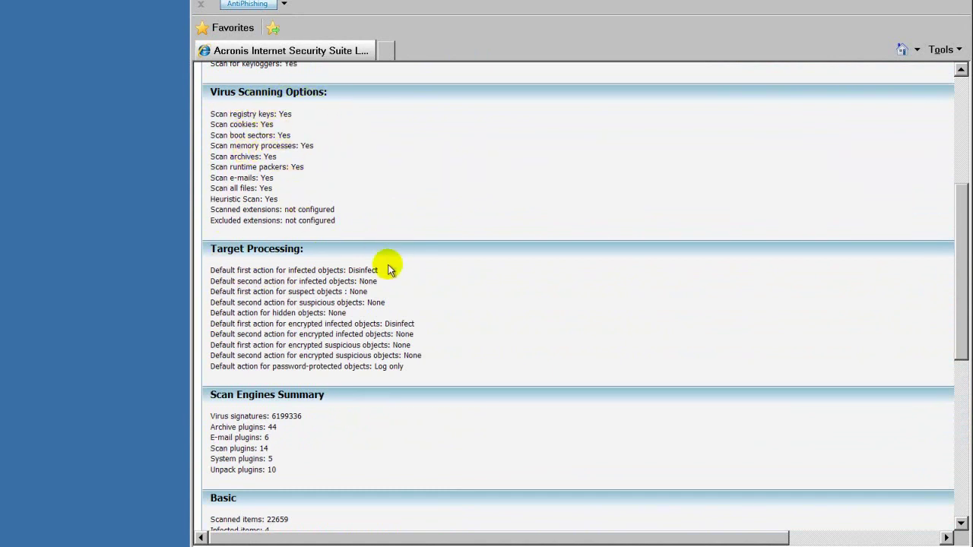
scroll(394, 255, down, 5)
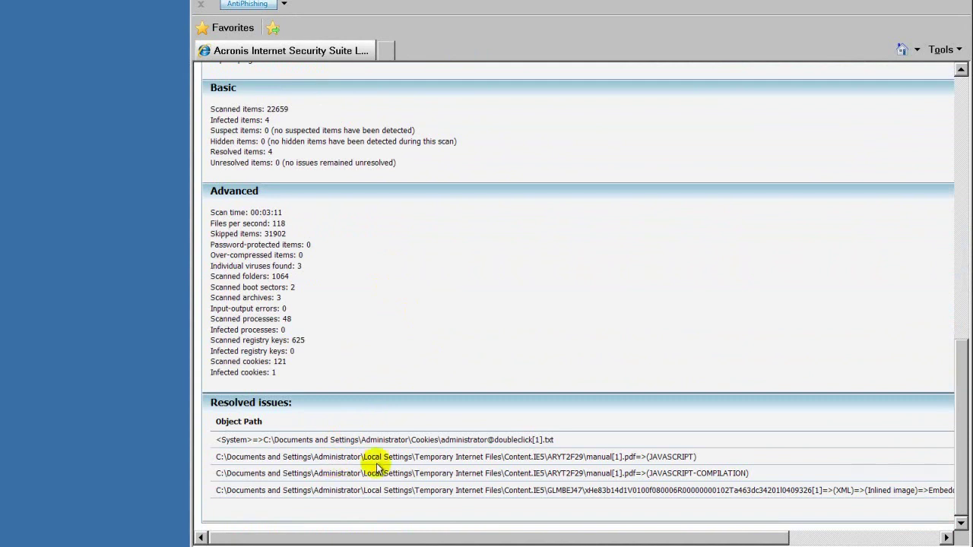
scroll(597, 109, up, 10)
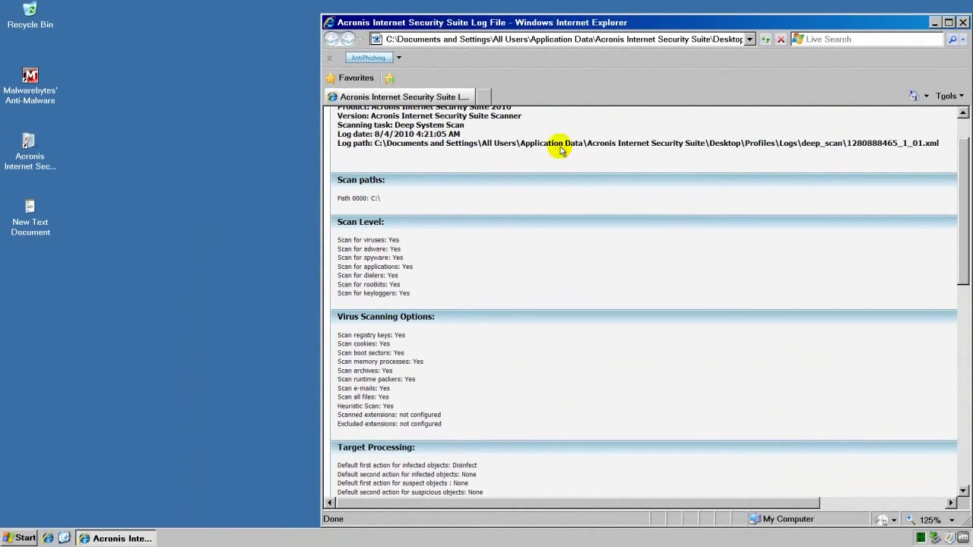
key(alt+F4)
Step: Refresh the desktop and launch Malwarebytes' Anti-Malware
right_click(126, 183)
click(170, 202)
click(31, 84)
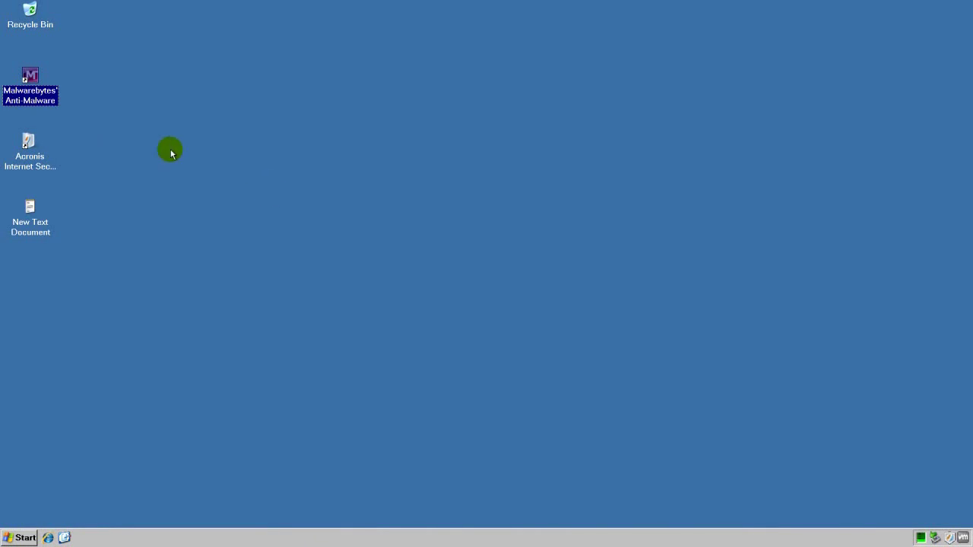
click(172, 154)
right_click(163, 149)
click(196, 168)
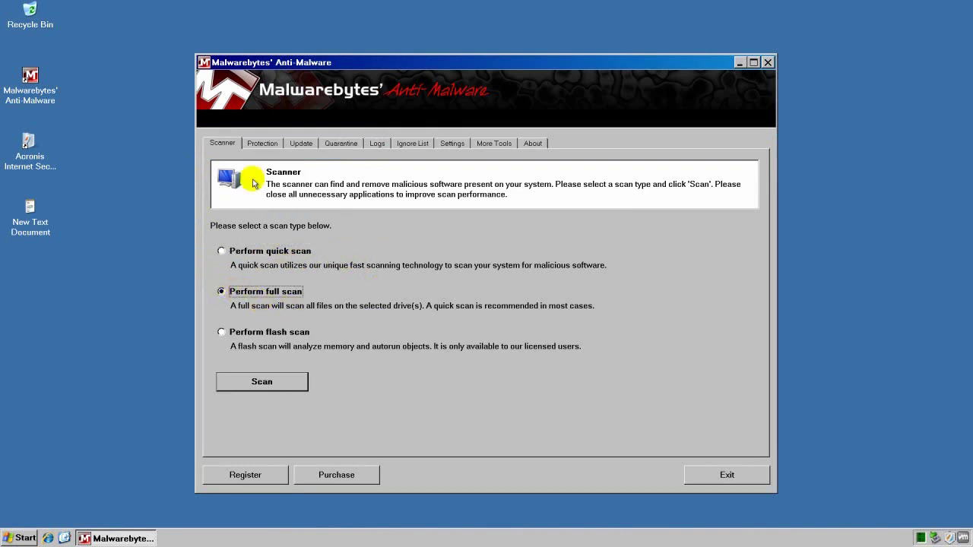
Step: Update the Malwarebytes' Anti-Malware database, refreshing the desktop during the download, and acknowledge the completed update
click(258, 142)
click(300, 143)
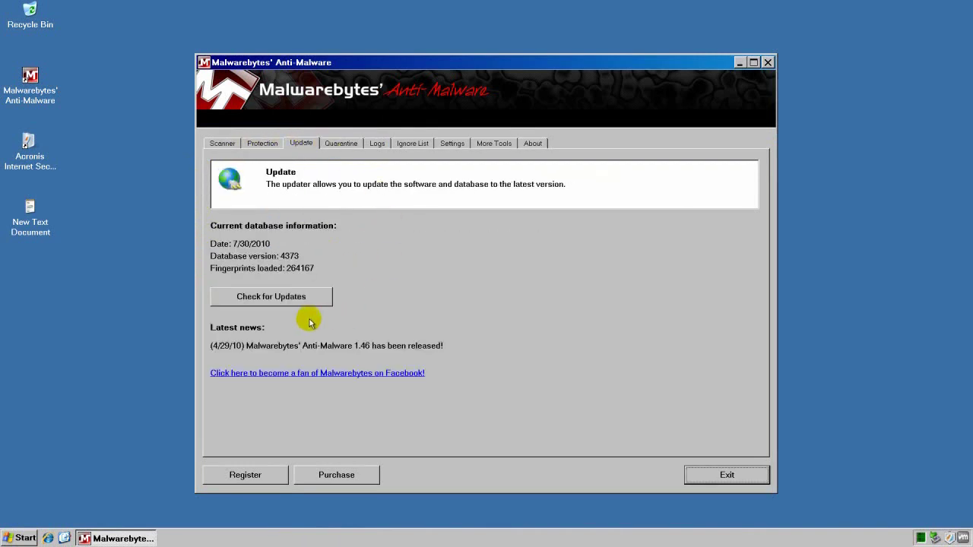
click(292, 296)
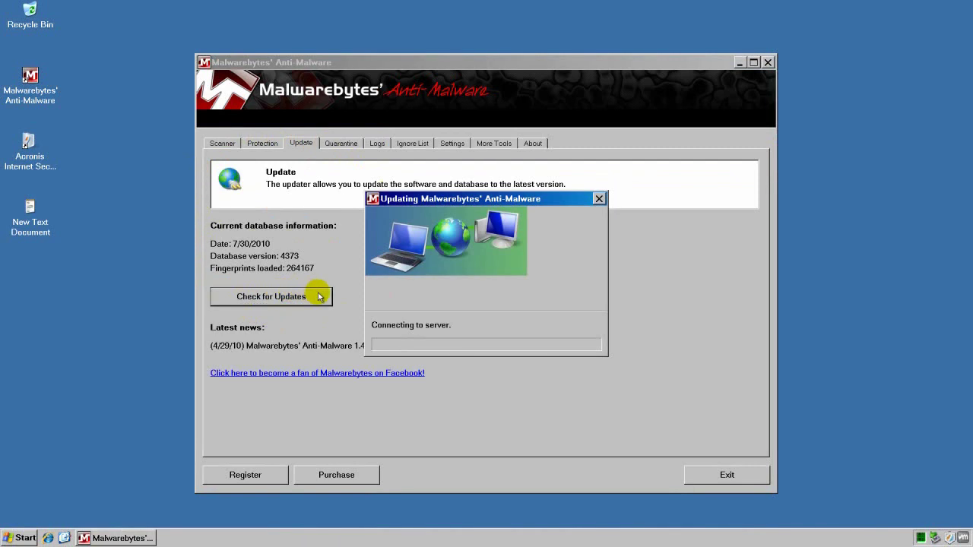
right_click(81, 176)
click(125, 196)
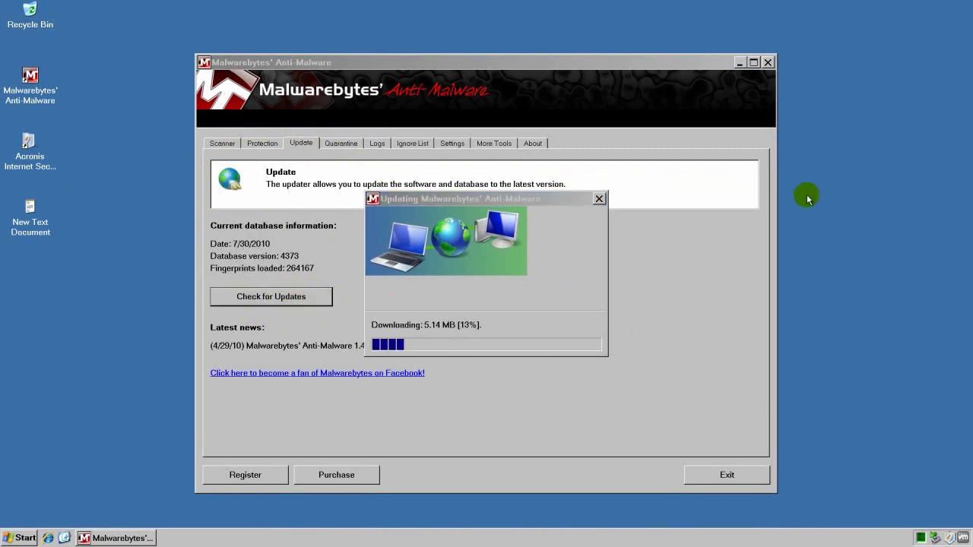
right_click(39, 288)
click(85, 309)
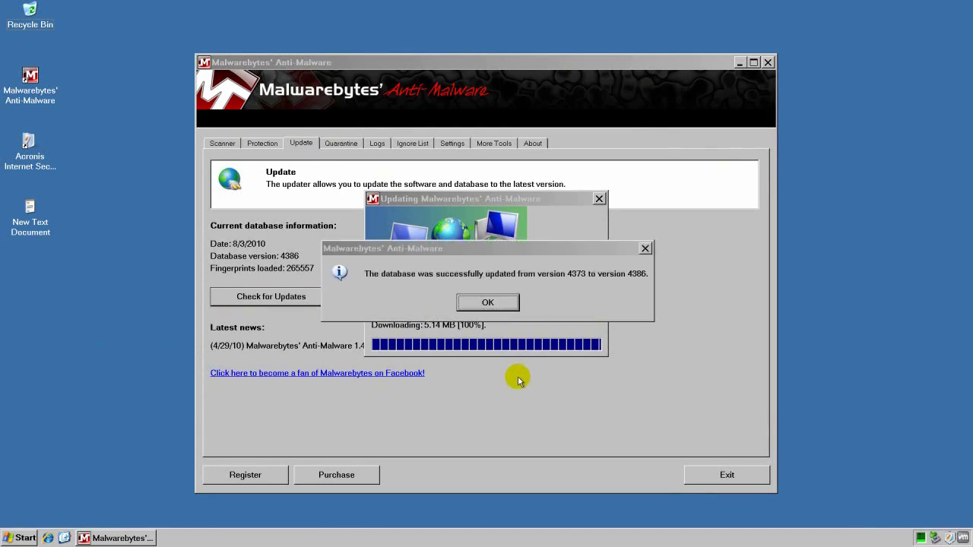
click(486, 307)
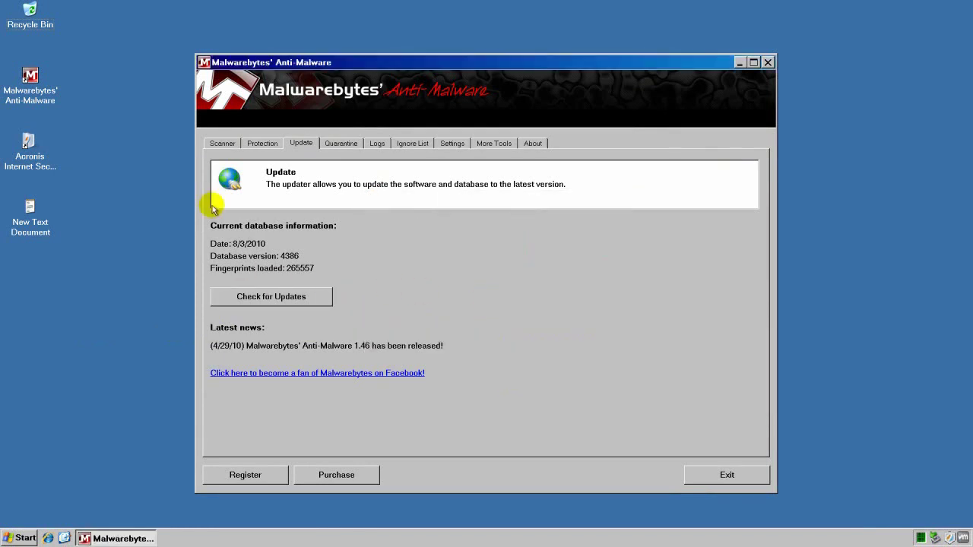
Step: Start a full scan of the A:, C: and D: drives
click(220, 144)
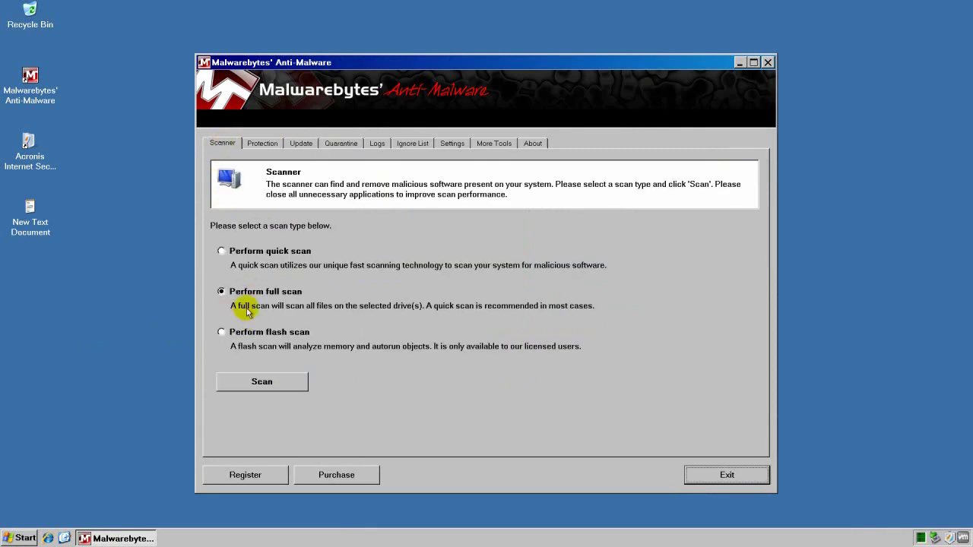
click(258, 384)
click(350, 276)
click(350, 259)
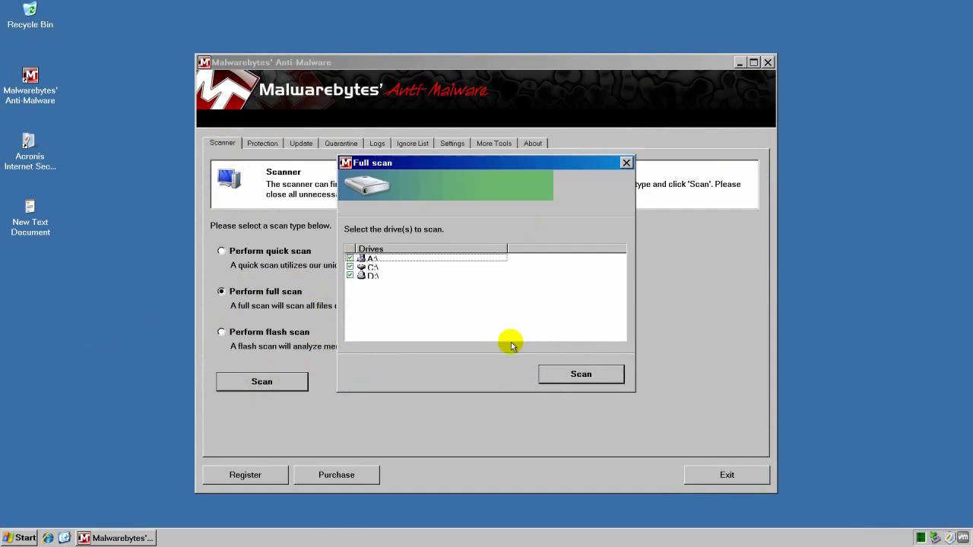
click(571, 374)
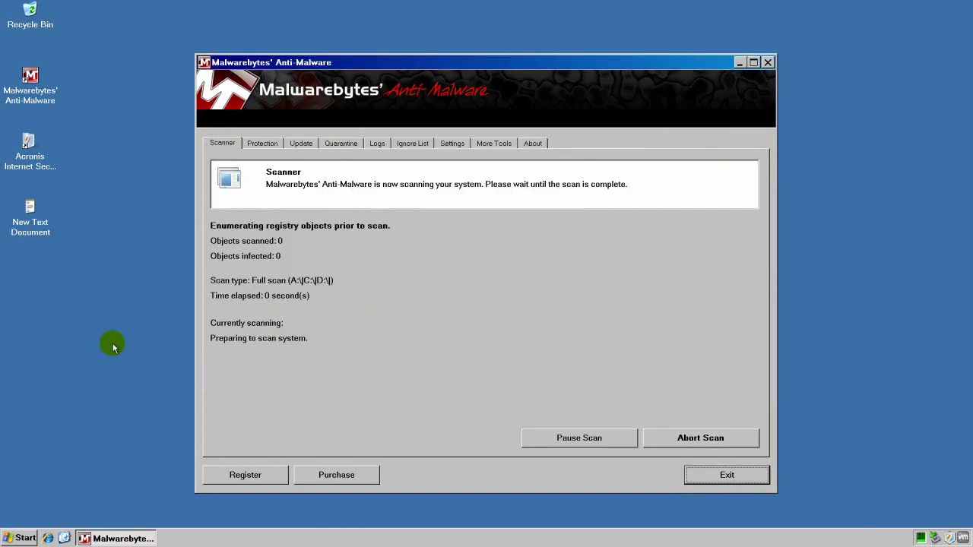
Step: Refresh the desktop and check the running processes in Windows Task Manager during the scan, closing it again
right_click(53, 282)
click(85, 304)
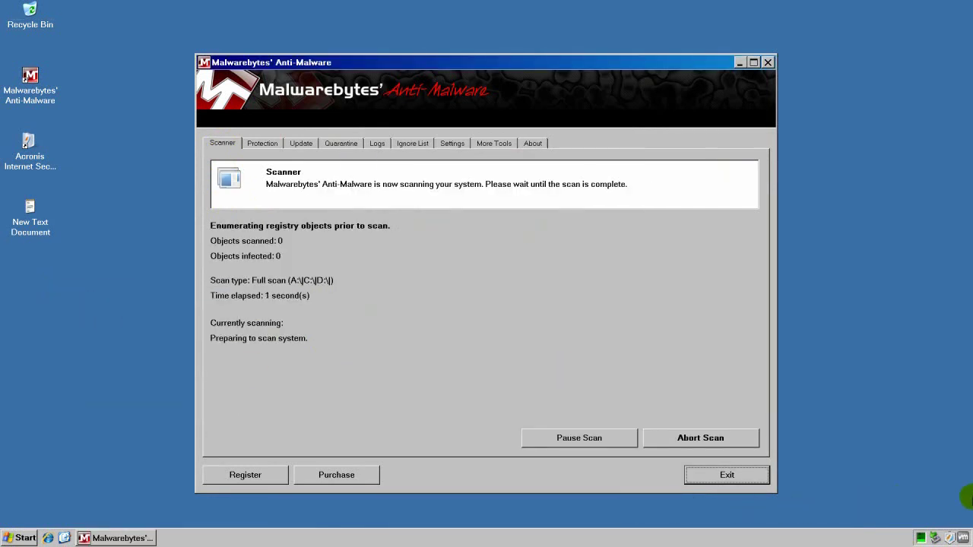
double_click(919, 538)
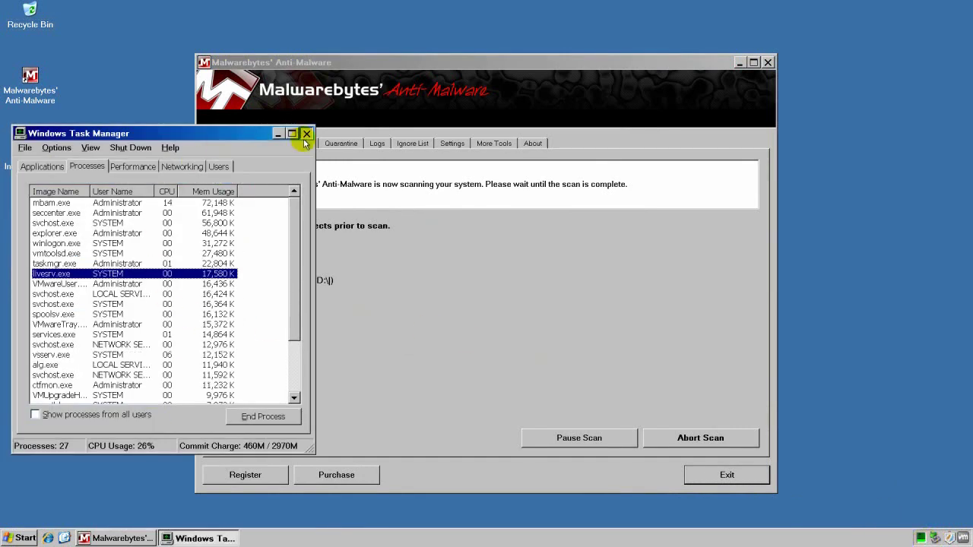
click(305, 133)
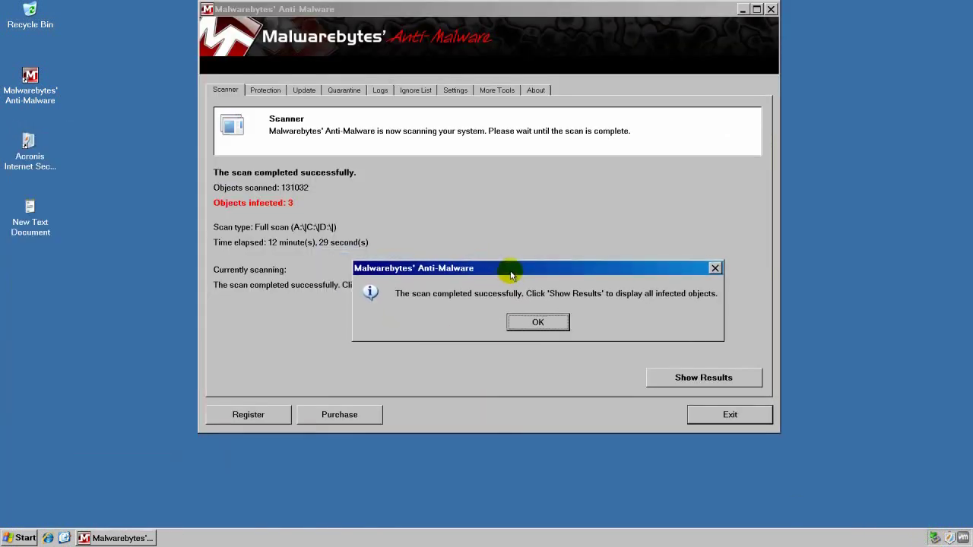
Step: Acknowledge the scan completion message and show the list of infected objects
drag(512, 275, 561, 195)
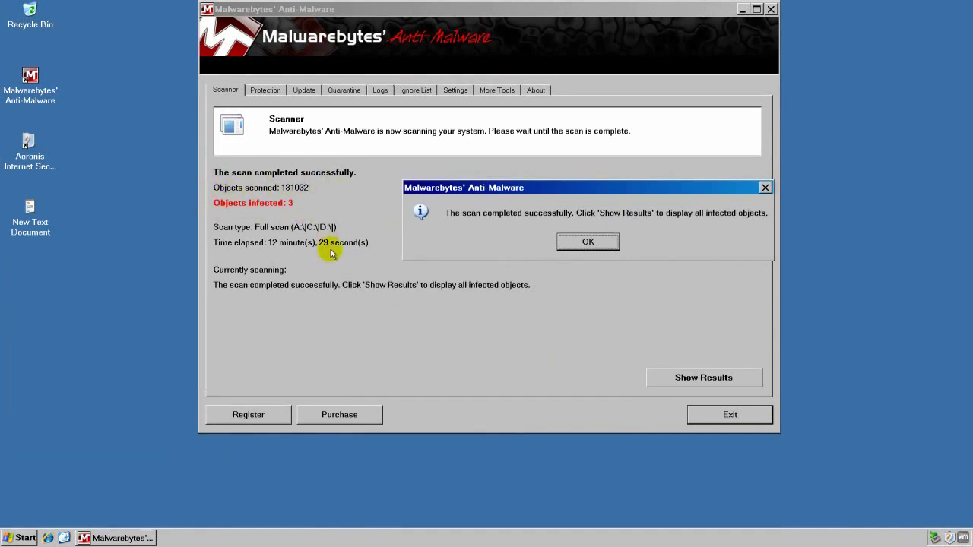
click(589, 242)
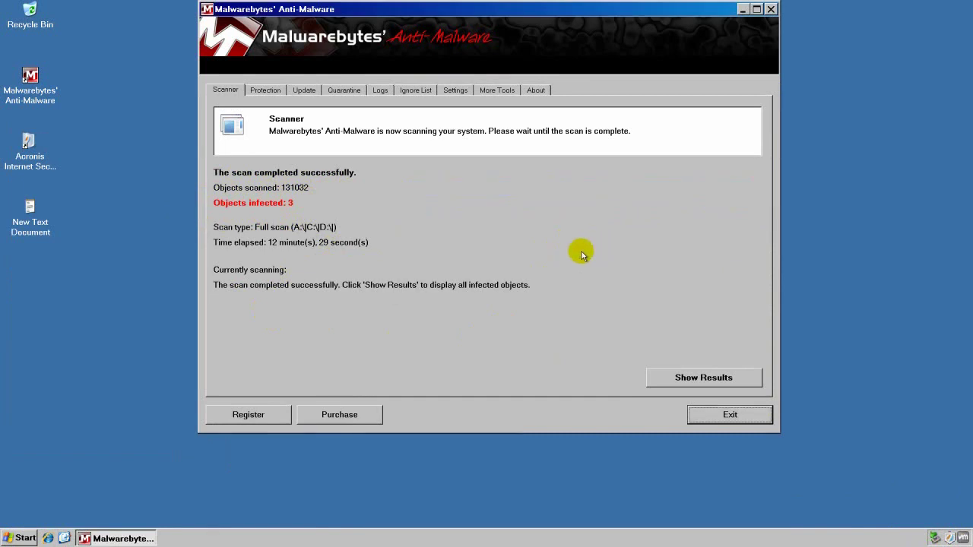
click(706, 380)
drag(463, 13, 465, 49)
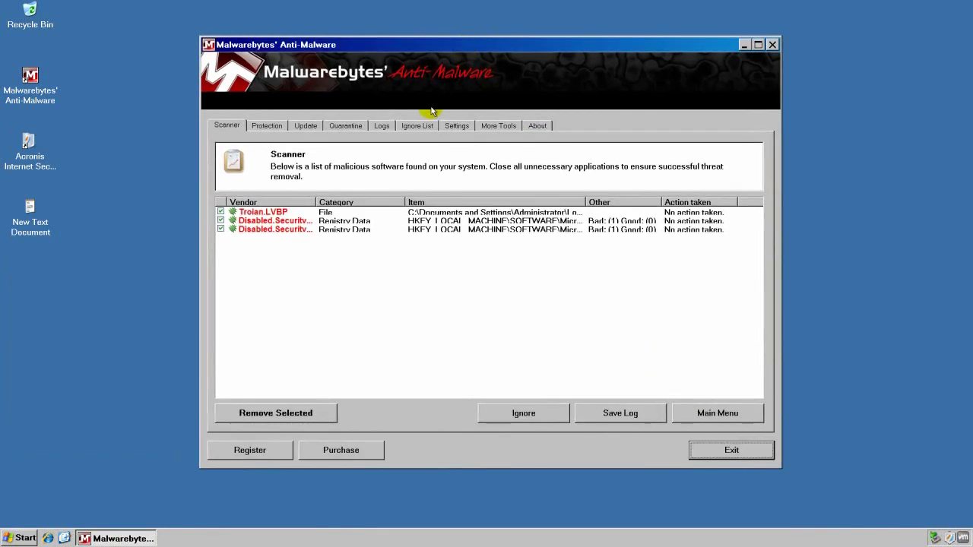
Step: Widen the Vendor column and examine the Trojan.LVBP and Disabled.SecurityCenter entries
drag(314, 202, 346, 202)
click(258, 224)
click(276, 229)
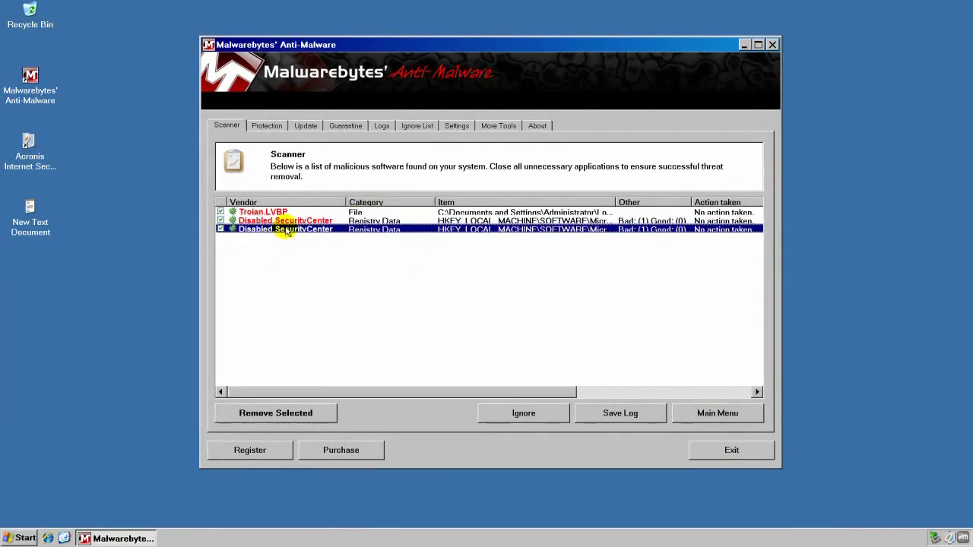
click(275, 221)
click(268, 213)
click(295, 231)
click(270, 221)
click(410, 231)
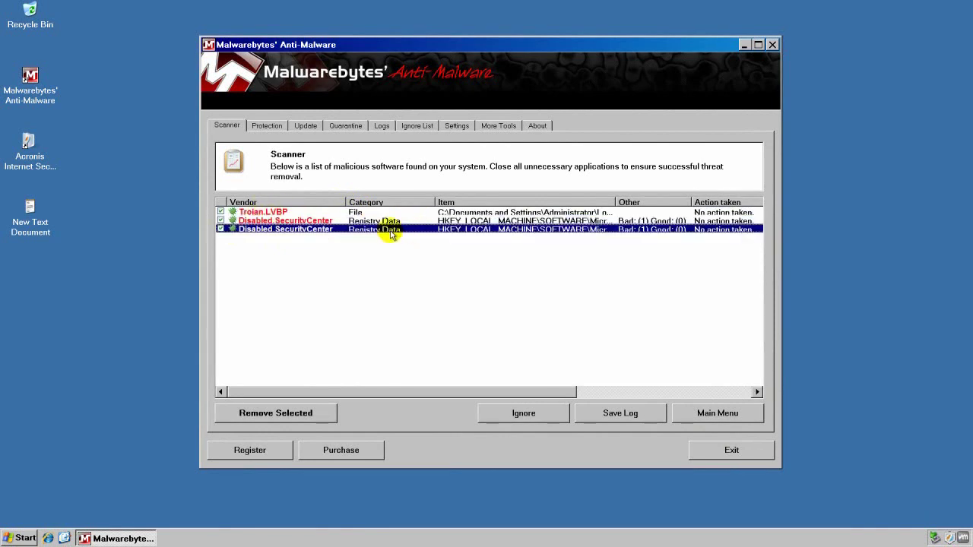
Step: Jump to the registry location of the first Disabled.SecurityCenter entry and minimize Registry Editor
right_click(299, 221)
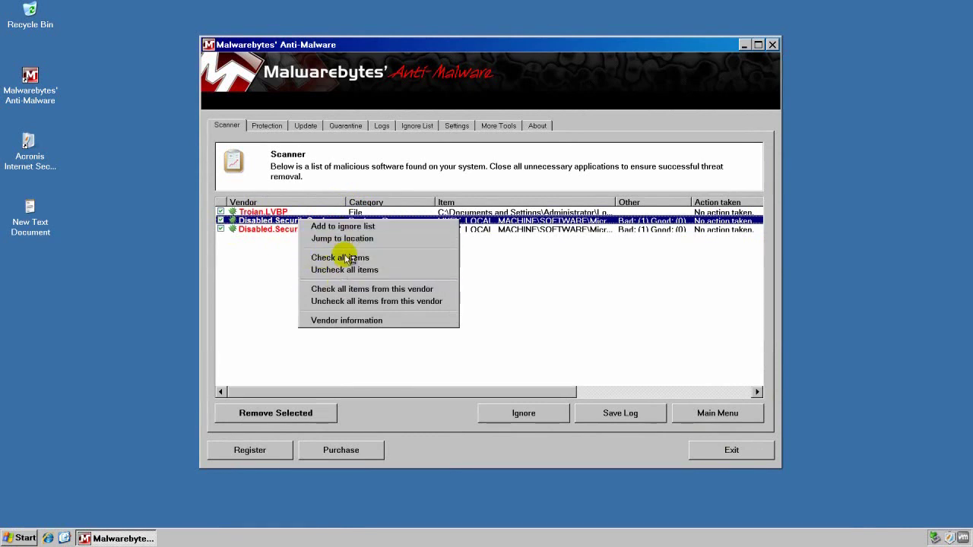
click(341, 240)
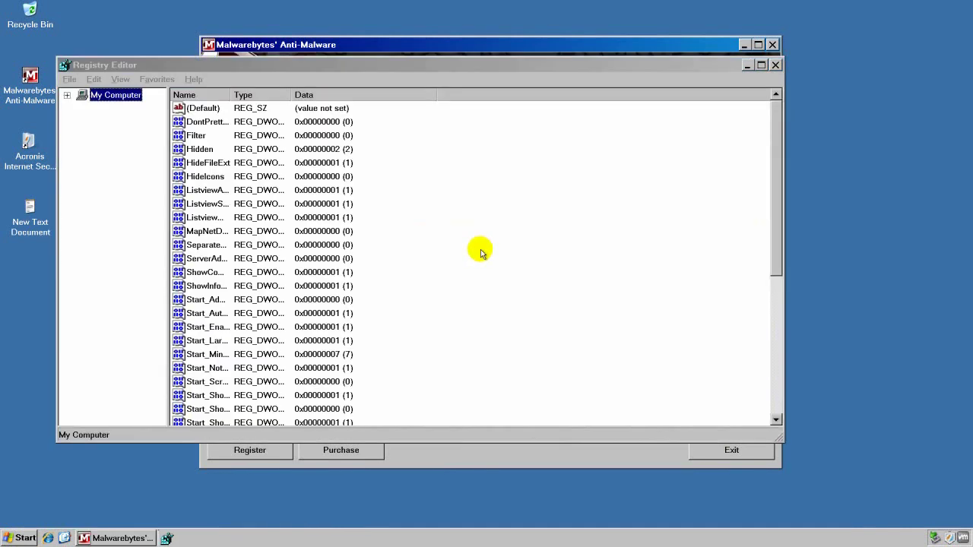
click(748, 66)
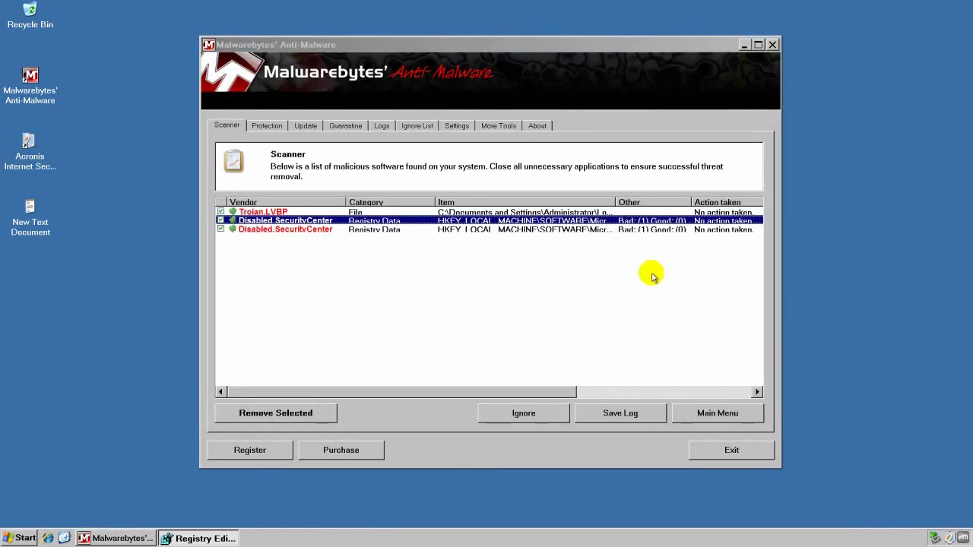
Step: Widen the Item column, maximize the scanner window and inspect the item paths of the detected objects
drag(615, 202, 671, 202)
drag(460, 392, 537, 388)
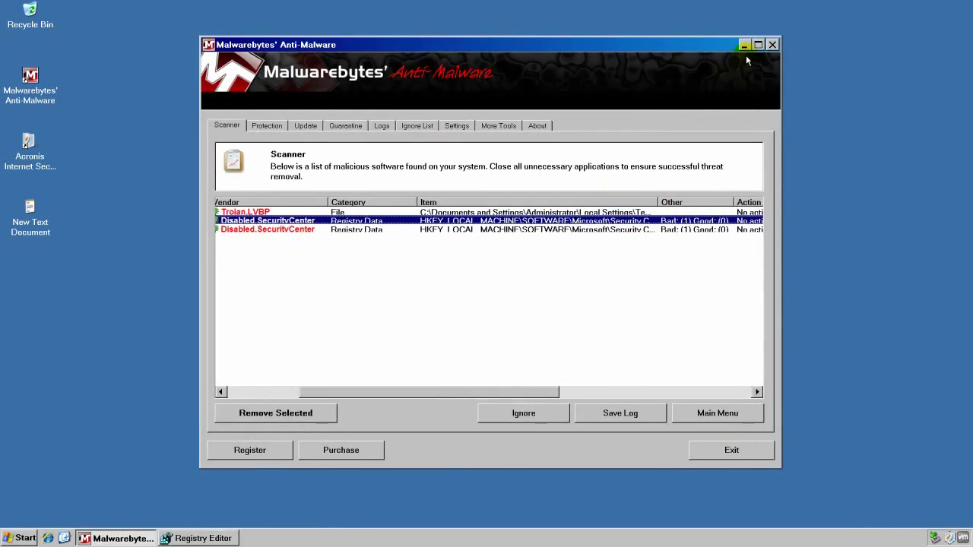
click(759, 46)
click(433, 175)
click(434, 192)
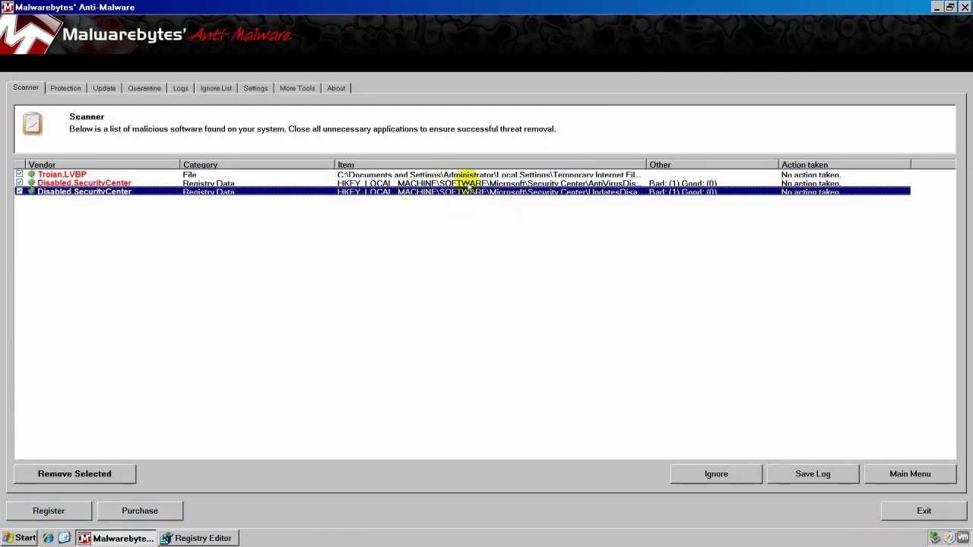
click(480, 175)
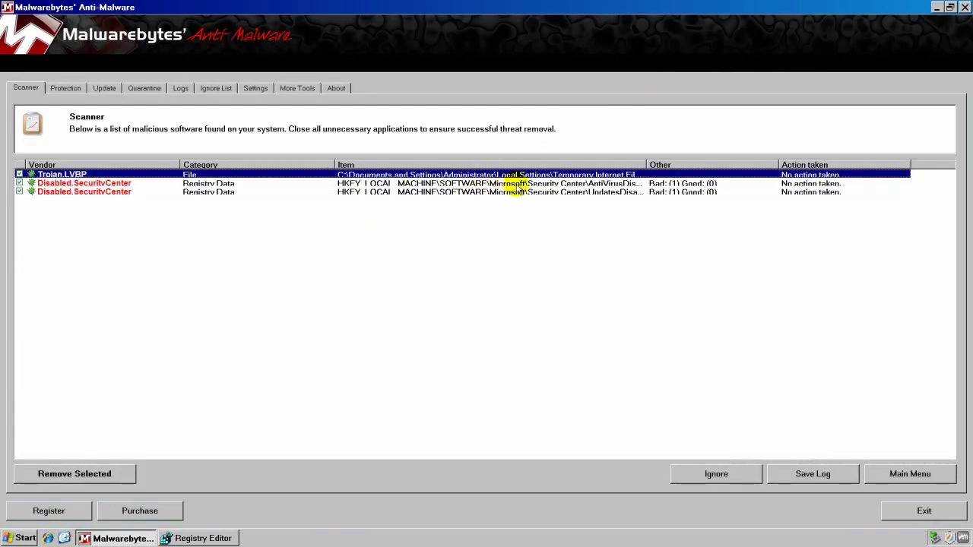
Step: Widen the Item column further and examine the paths, Other values and Action taken entries of the three detected objects
click(630, 191)
drag(645, 164, 710, 165)
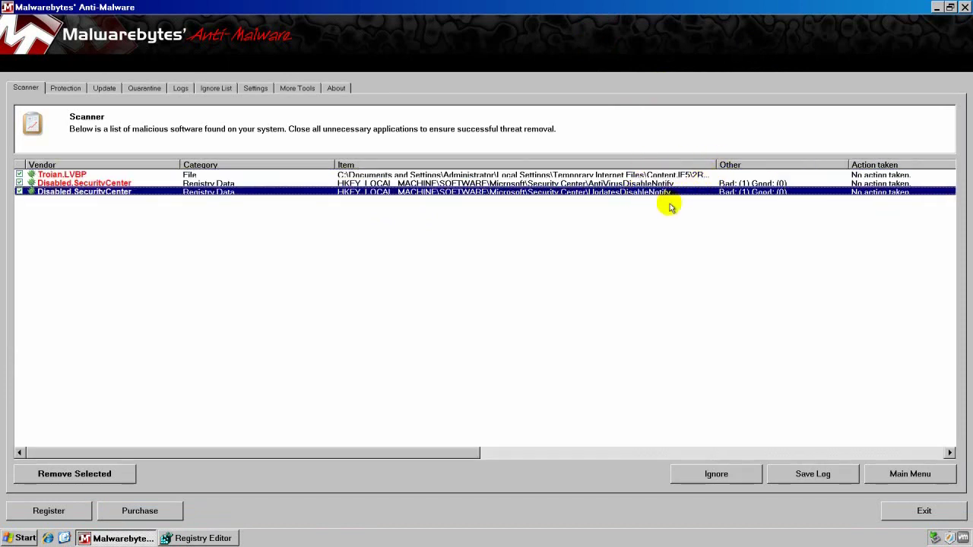
click(701, 176)
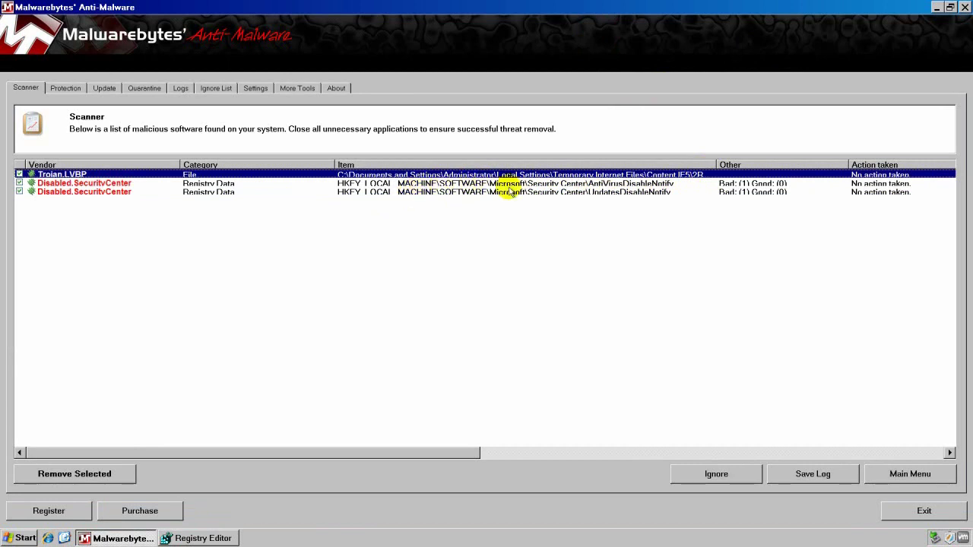
drag(456, 453, 828, 445)
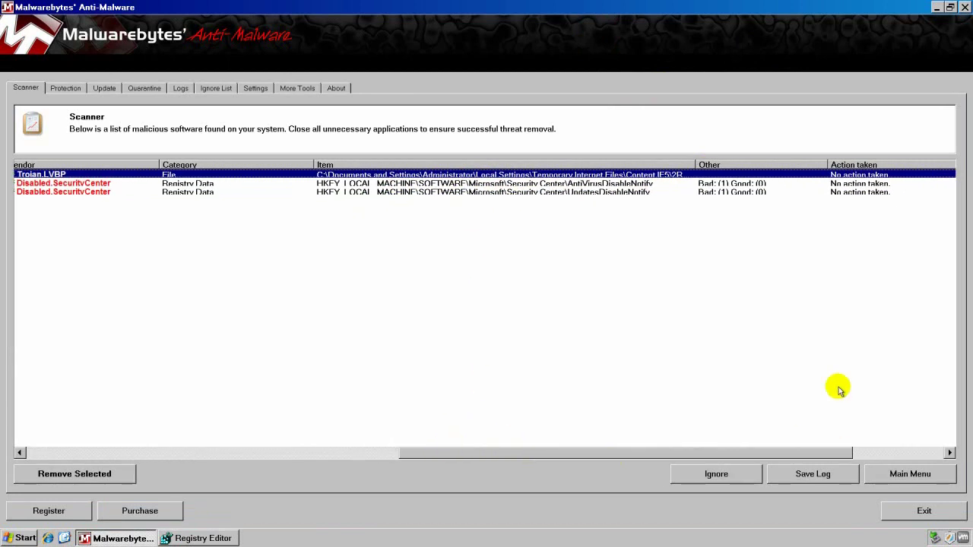
click(741, 193)
click(732, 183)
click(627, 177)
click(617, 185)
click(298, 175)
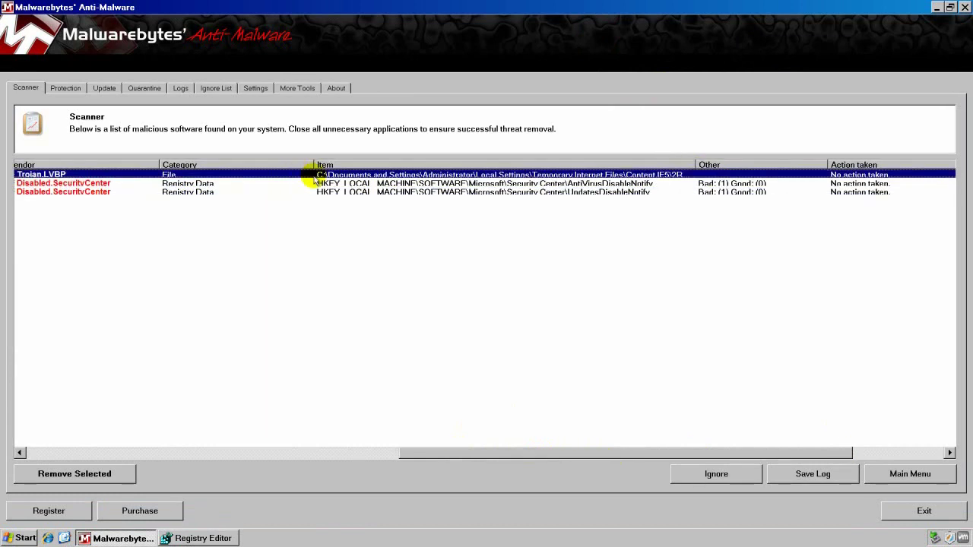
Step: Restore the scanner window to its smaller size and remove all three detected objects, including the unticked last Disabled.SecurityCenter entry
double_click(893, 10)
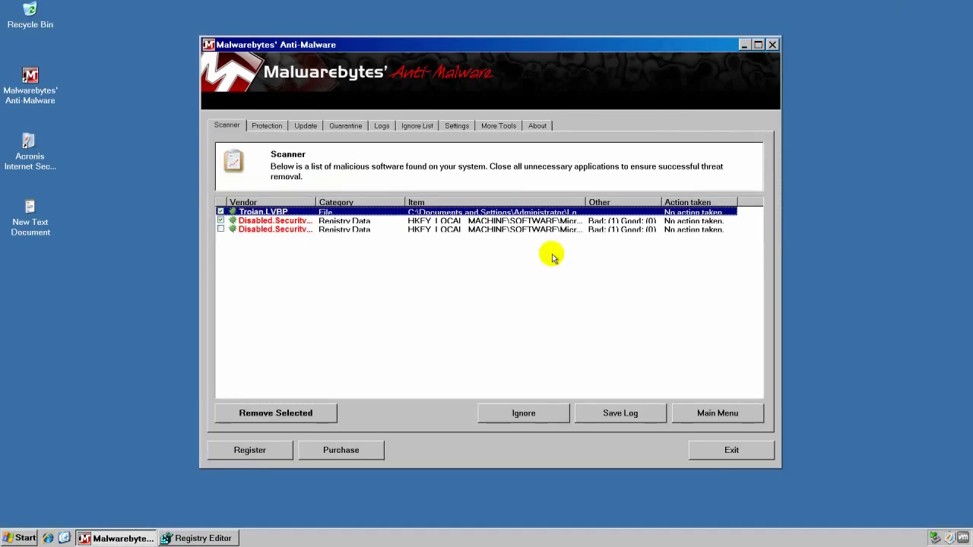
click(489, 230)
click(506, 221)
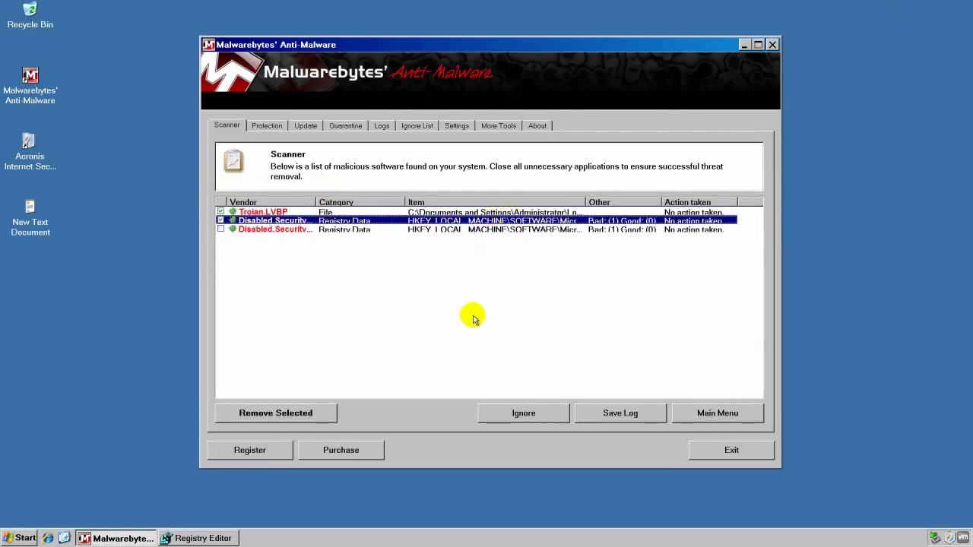
click(221, 229)
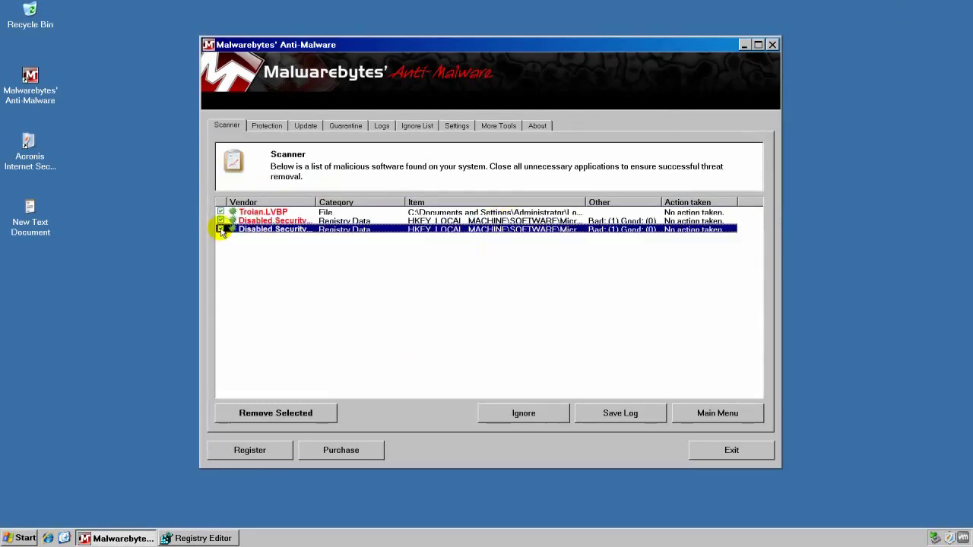
click(259, 415)
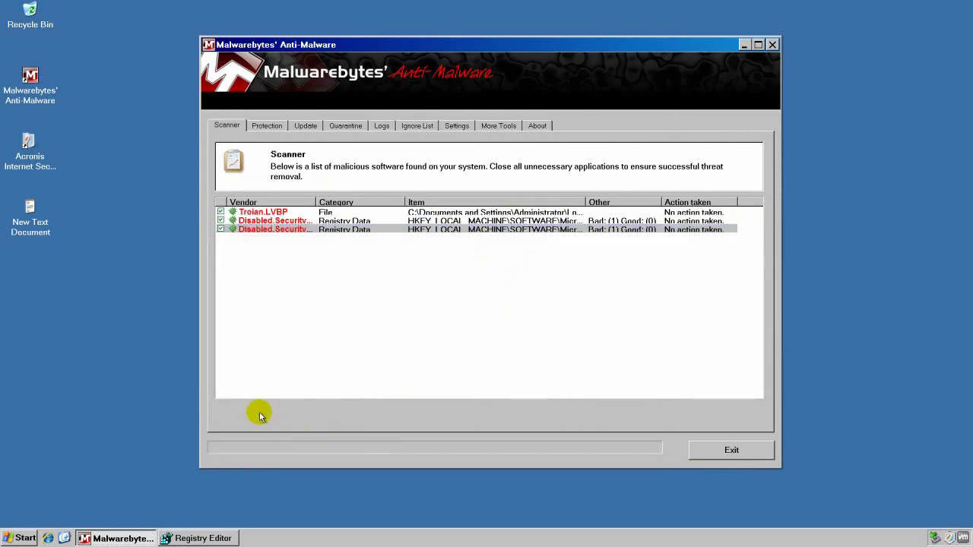
Step: Switch to Registry Editor and examine the Security Center key in the tree along with its values
click(175, 538)
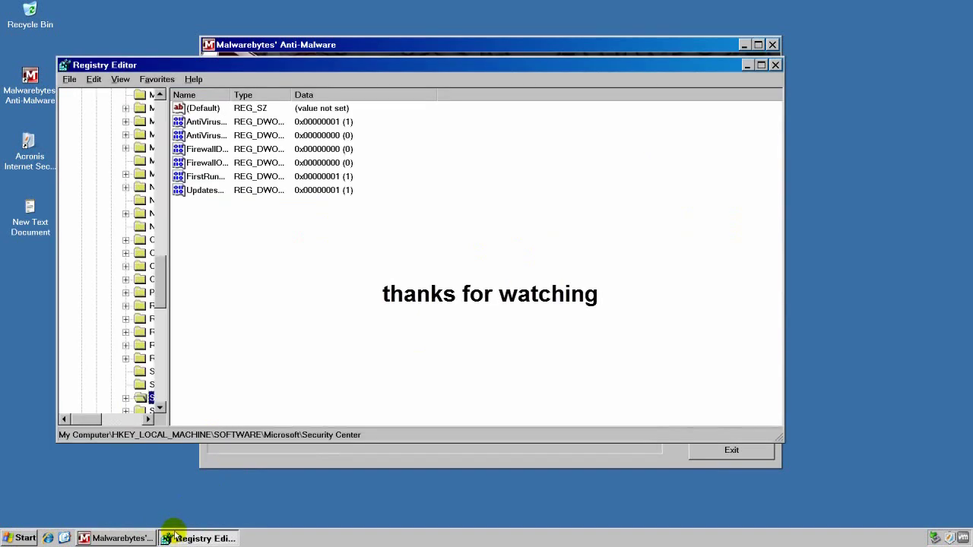
mouse_move(94, 420)
mouse_down()
mouse_move(119, 419)
mouse_move(113, 422)
mouse_up()
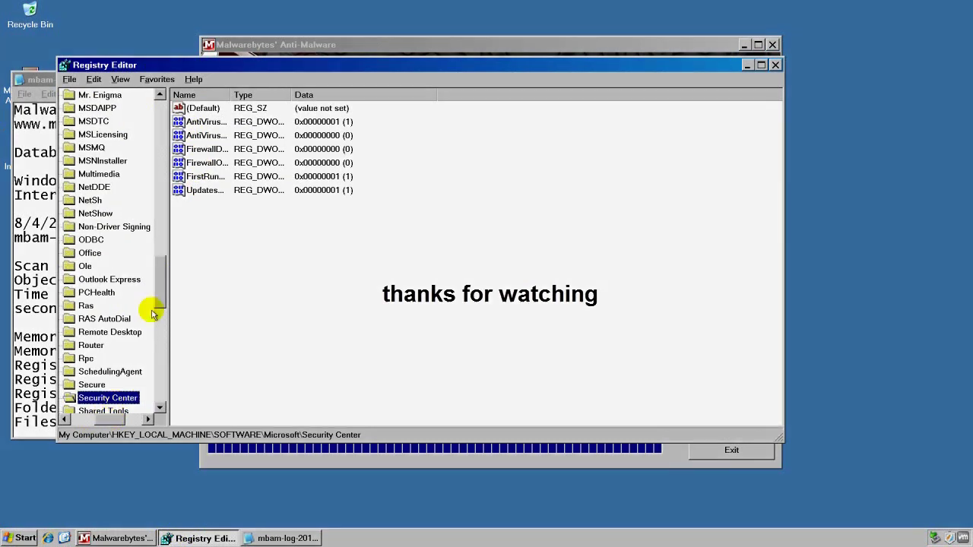